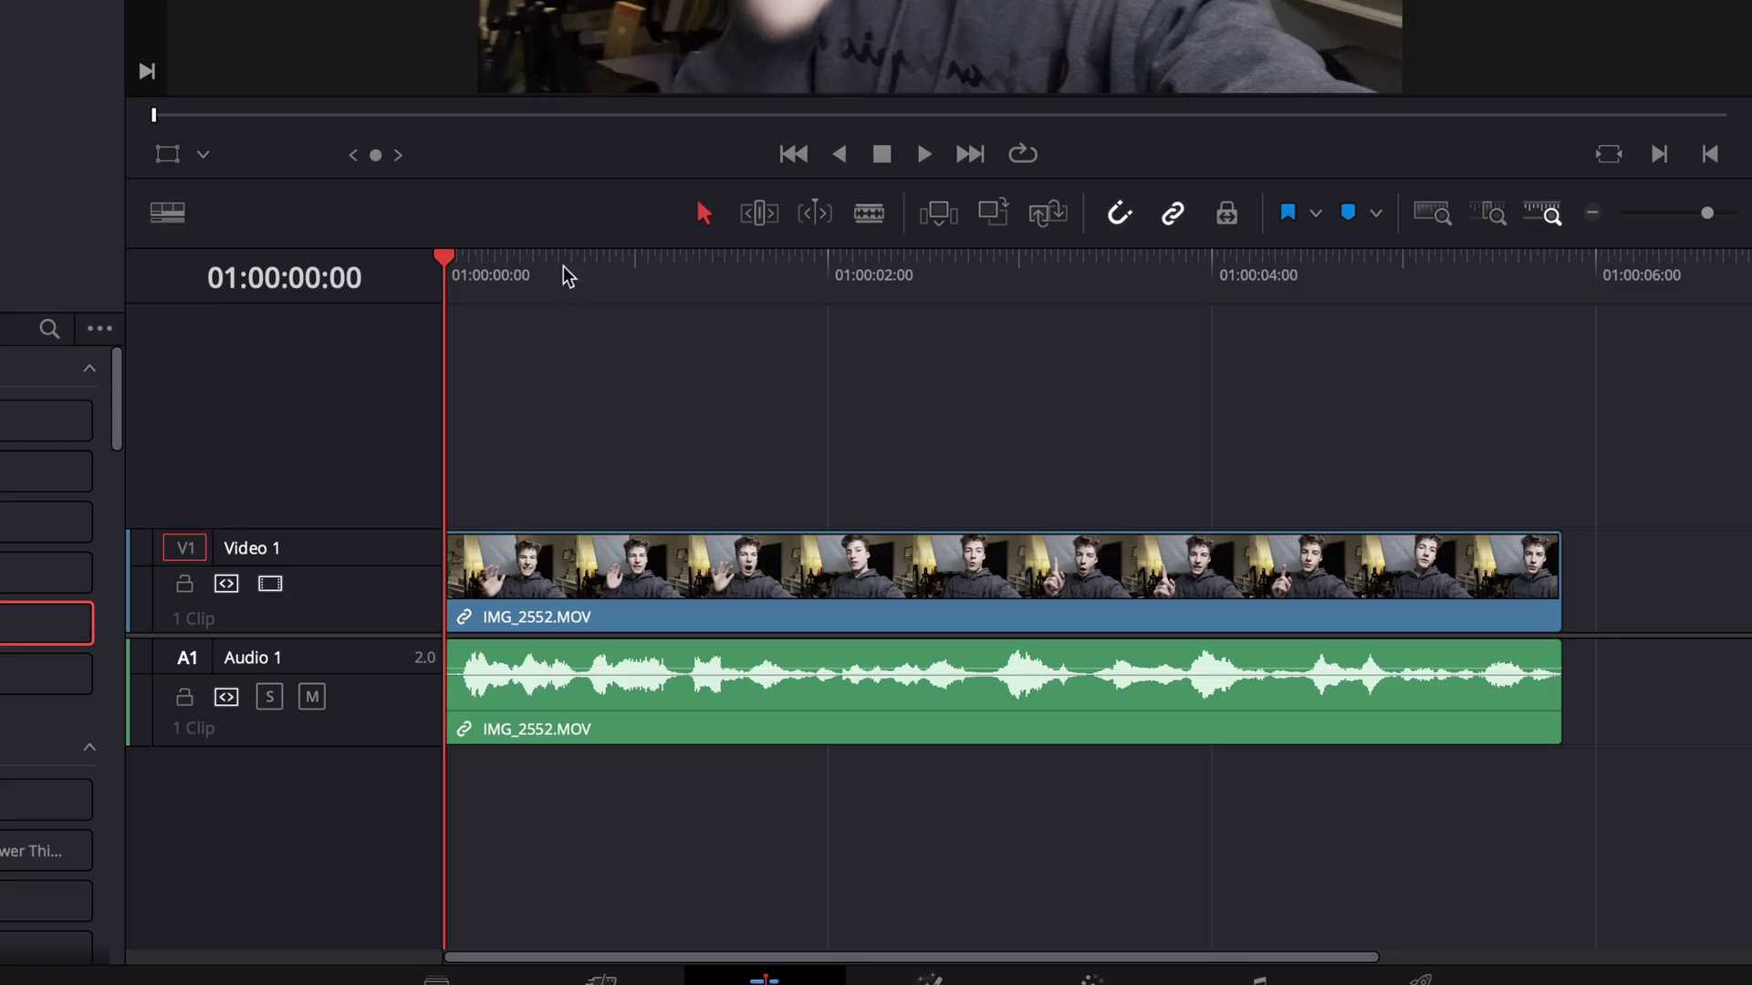
Add a second video track above Video 1 and name it Subtitle Track.
left_click_drag(644, 511, 519, 510)
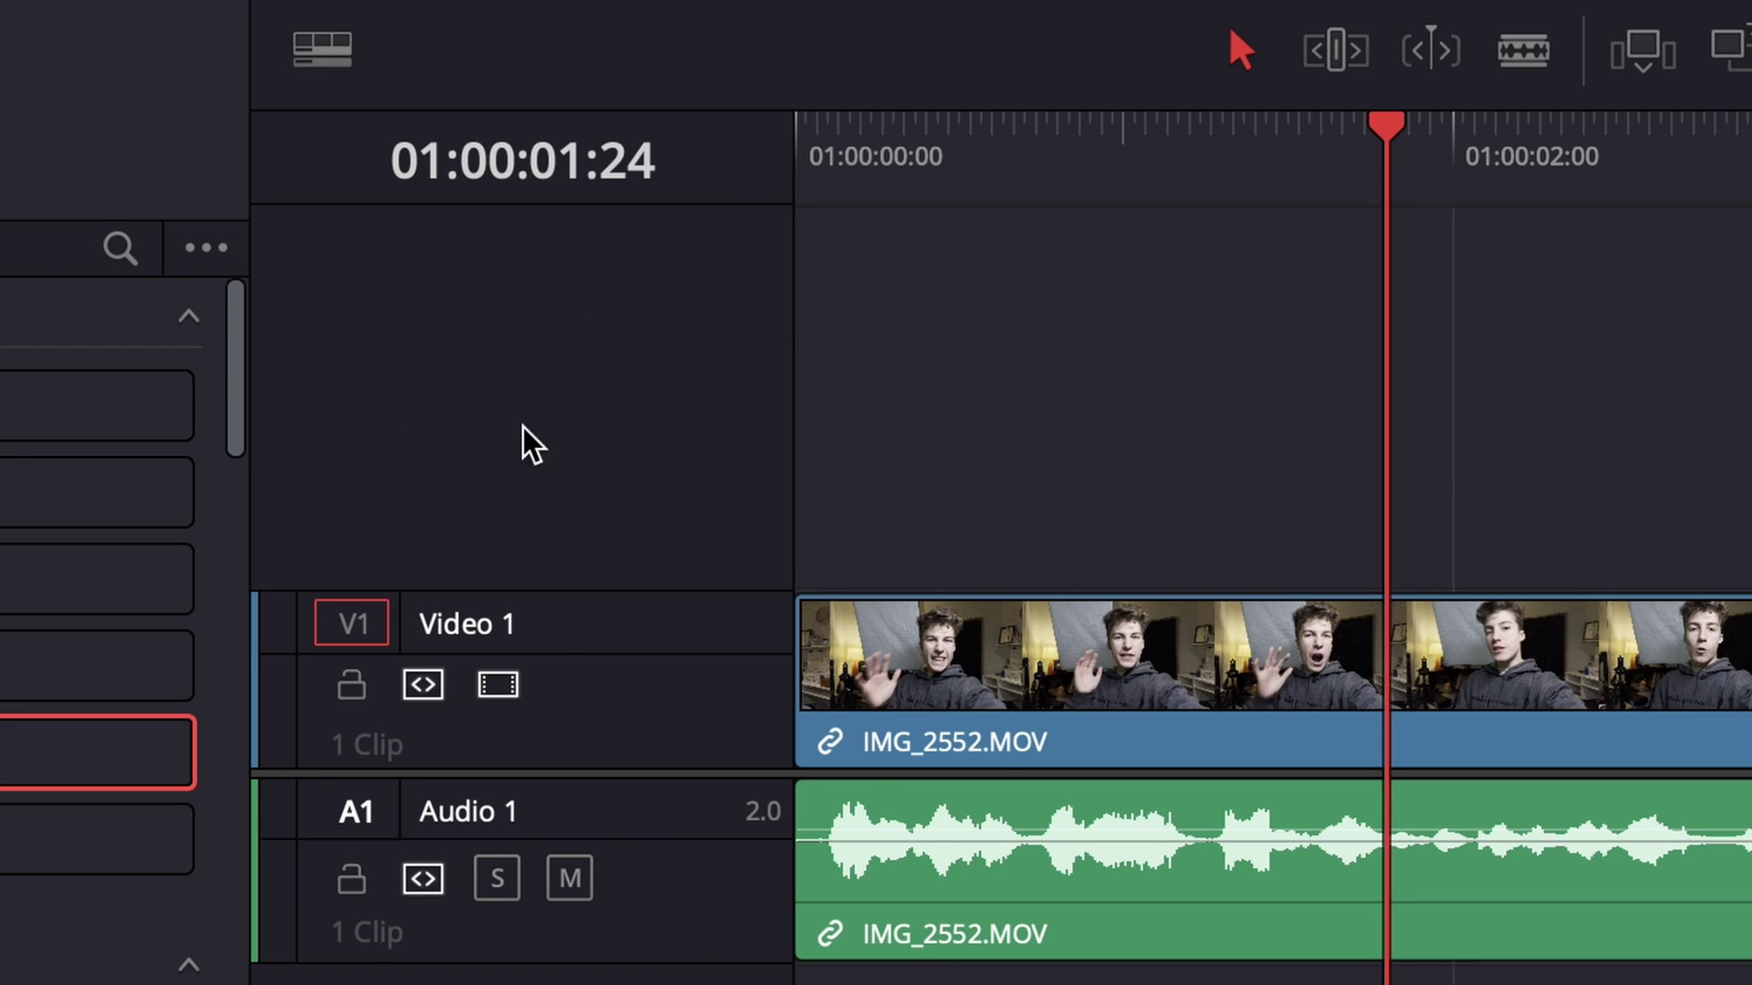
right_click(585, 565)
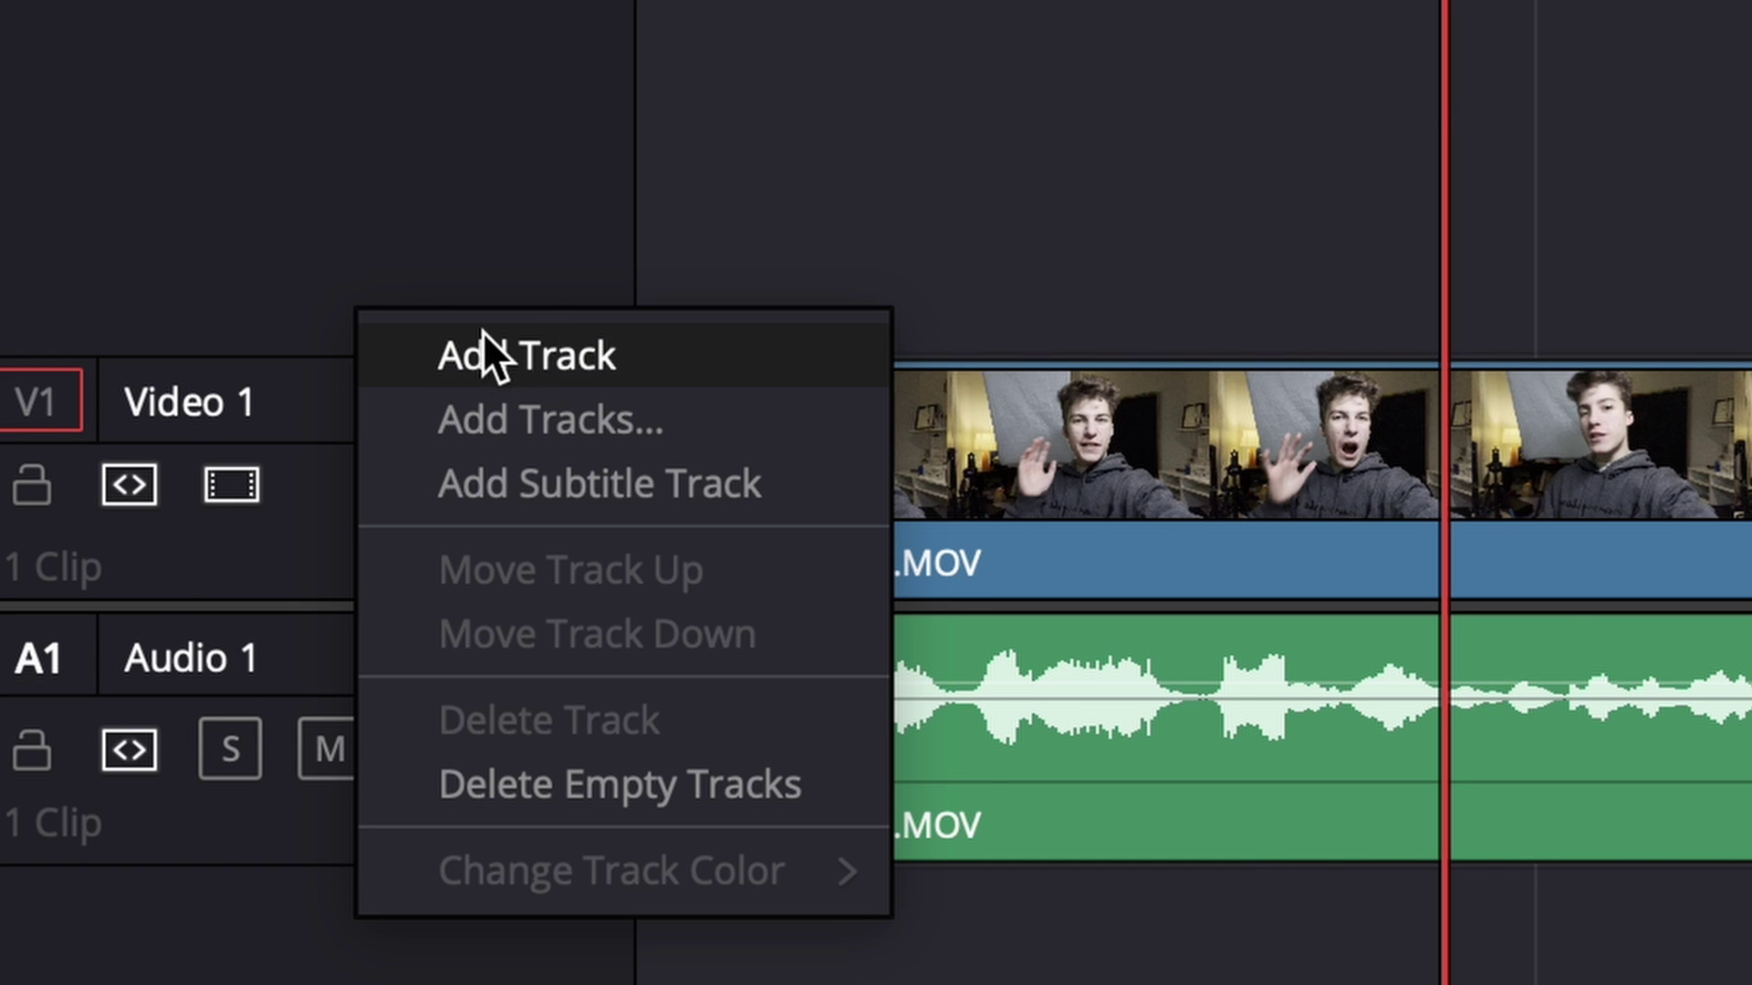
left_click(483, 333)
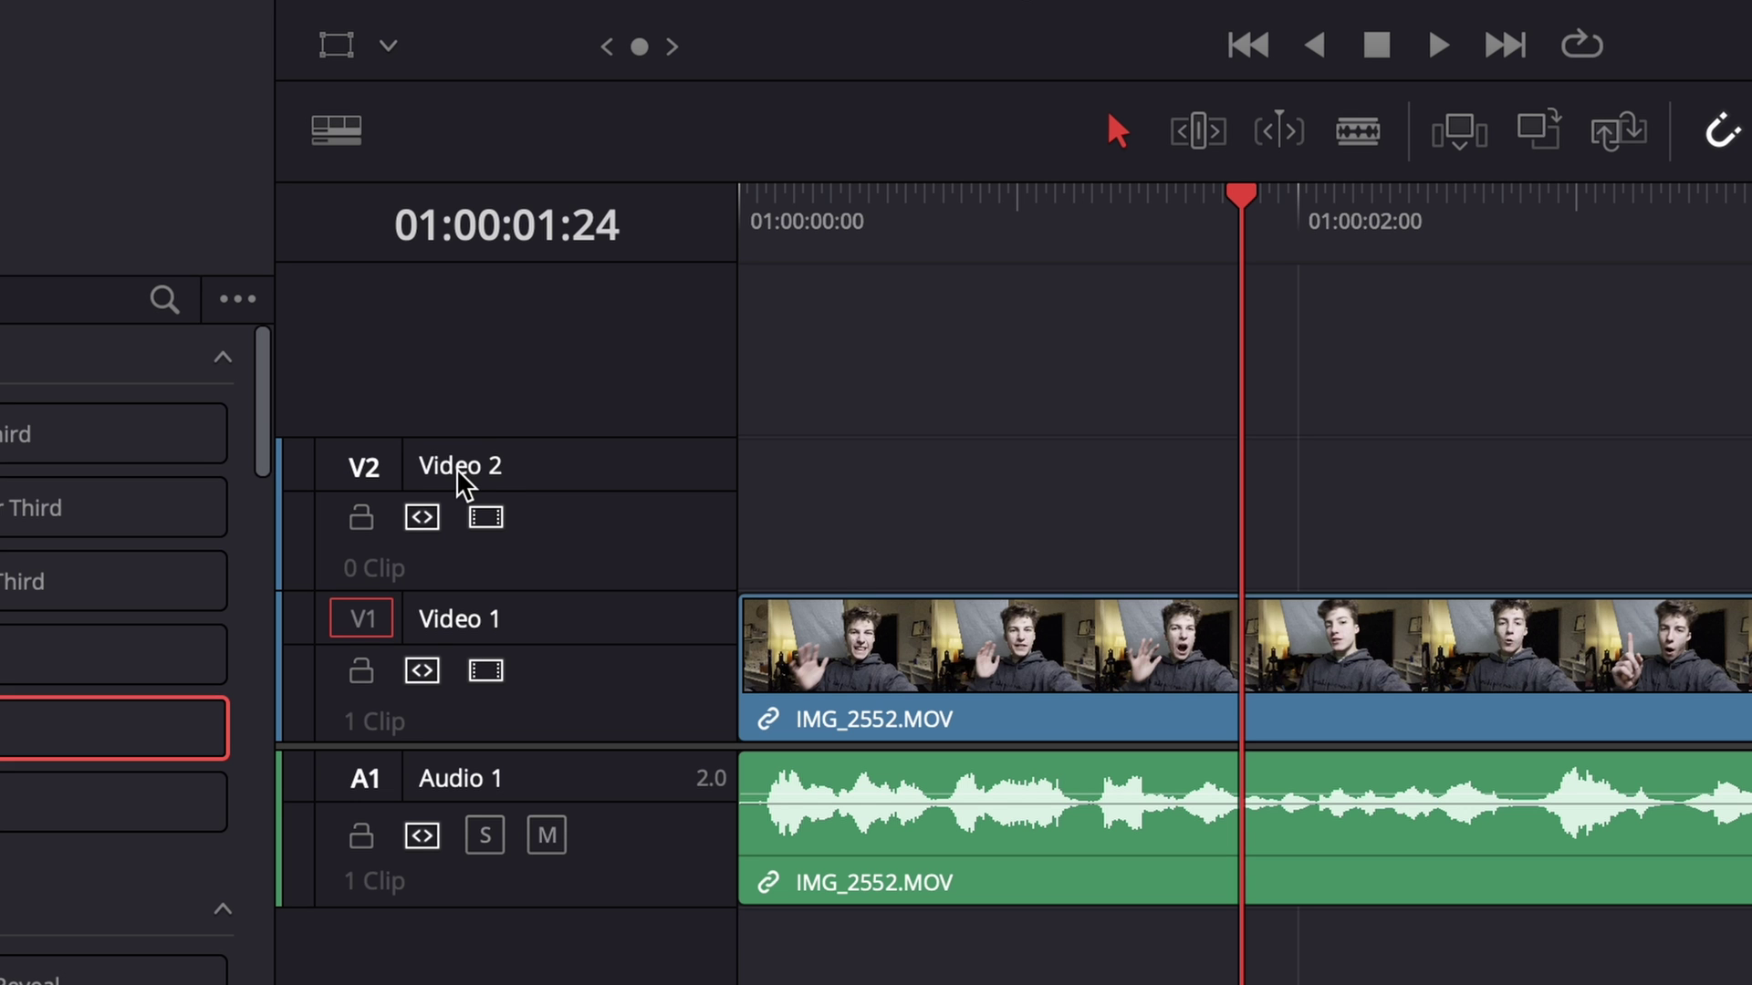
double_click(454, 621)
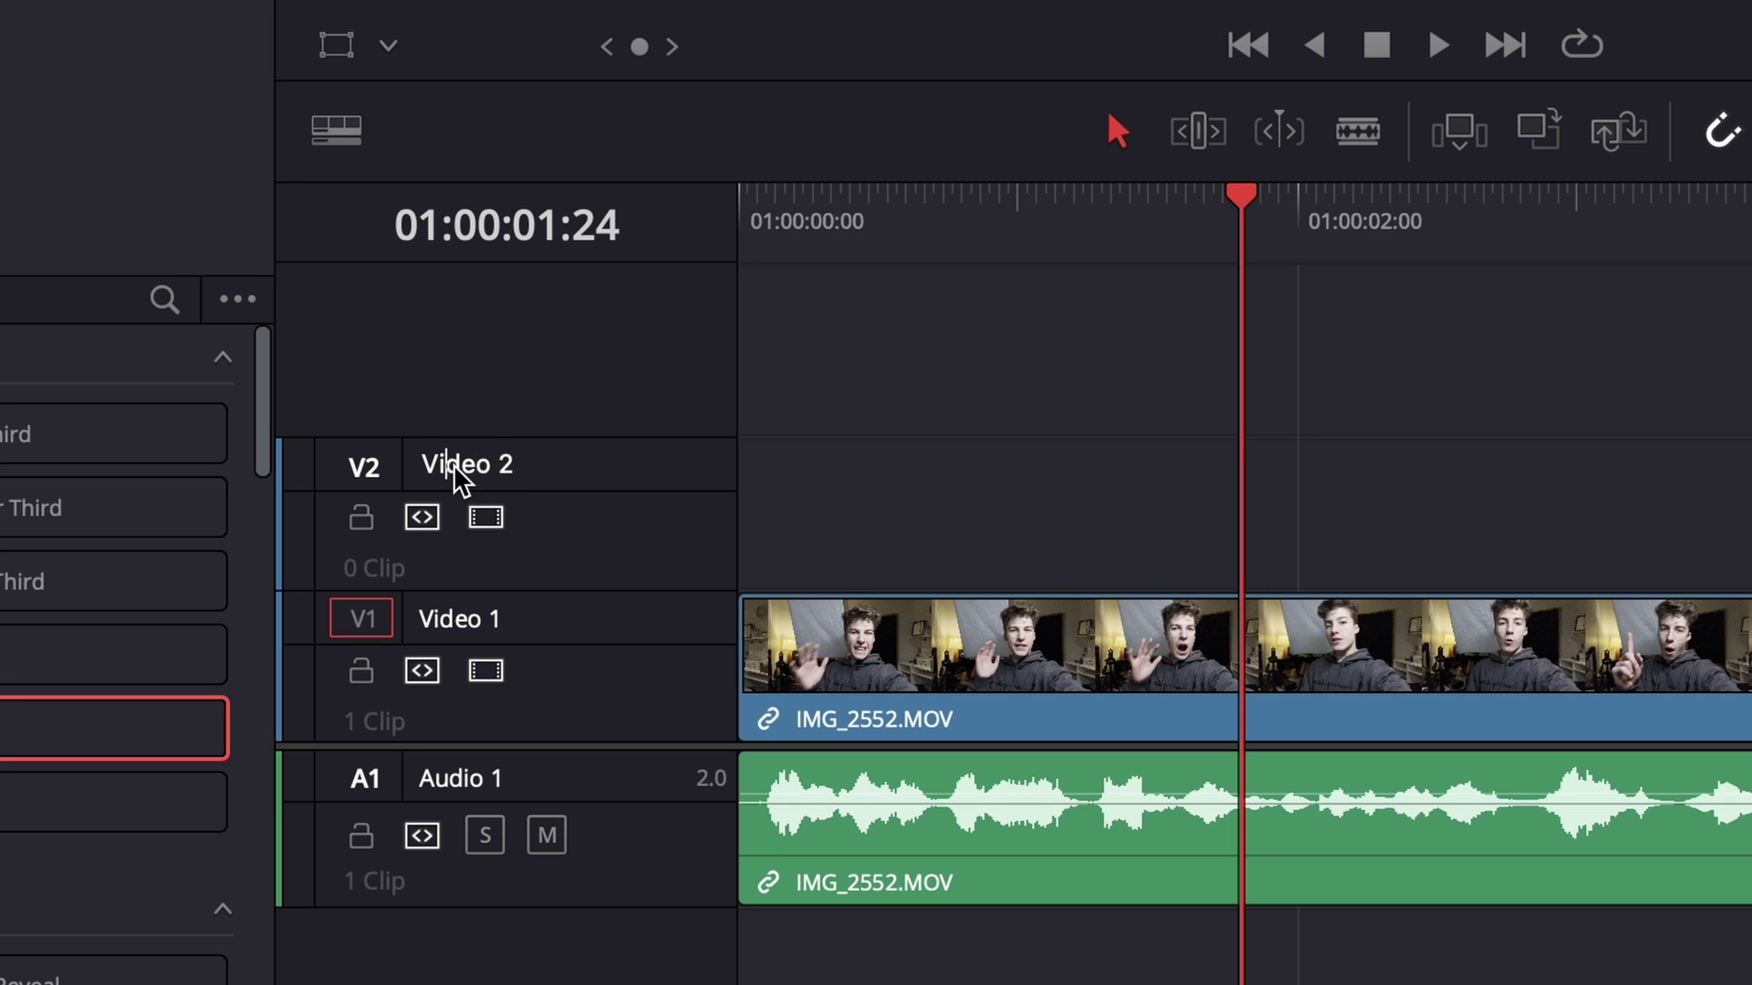
type("Subtitle Track")
key("Return")
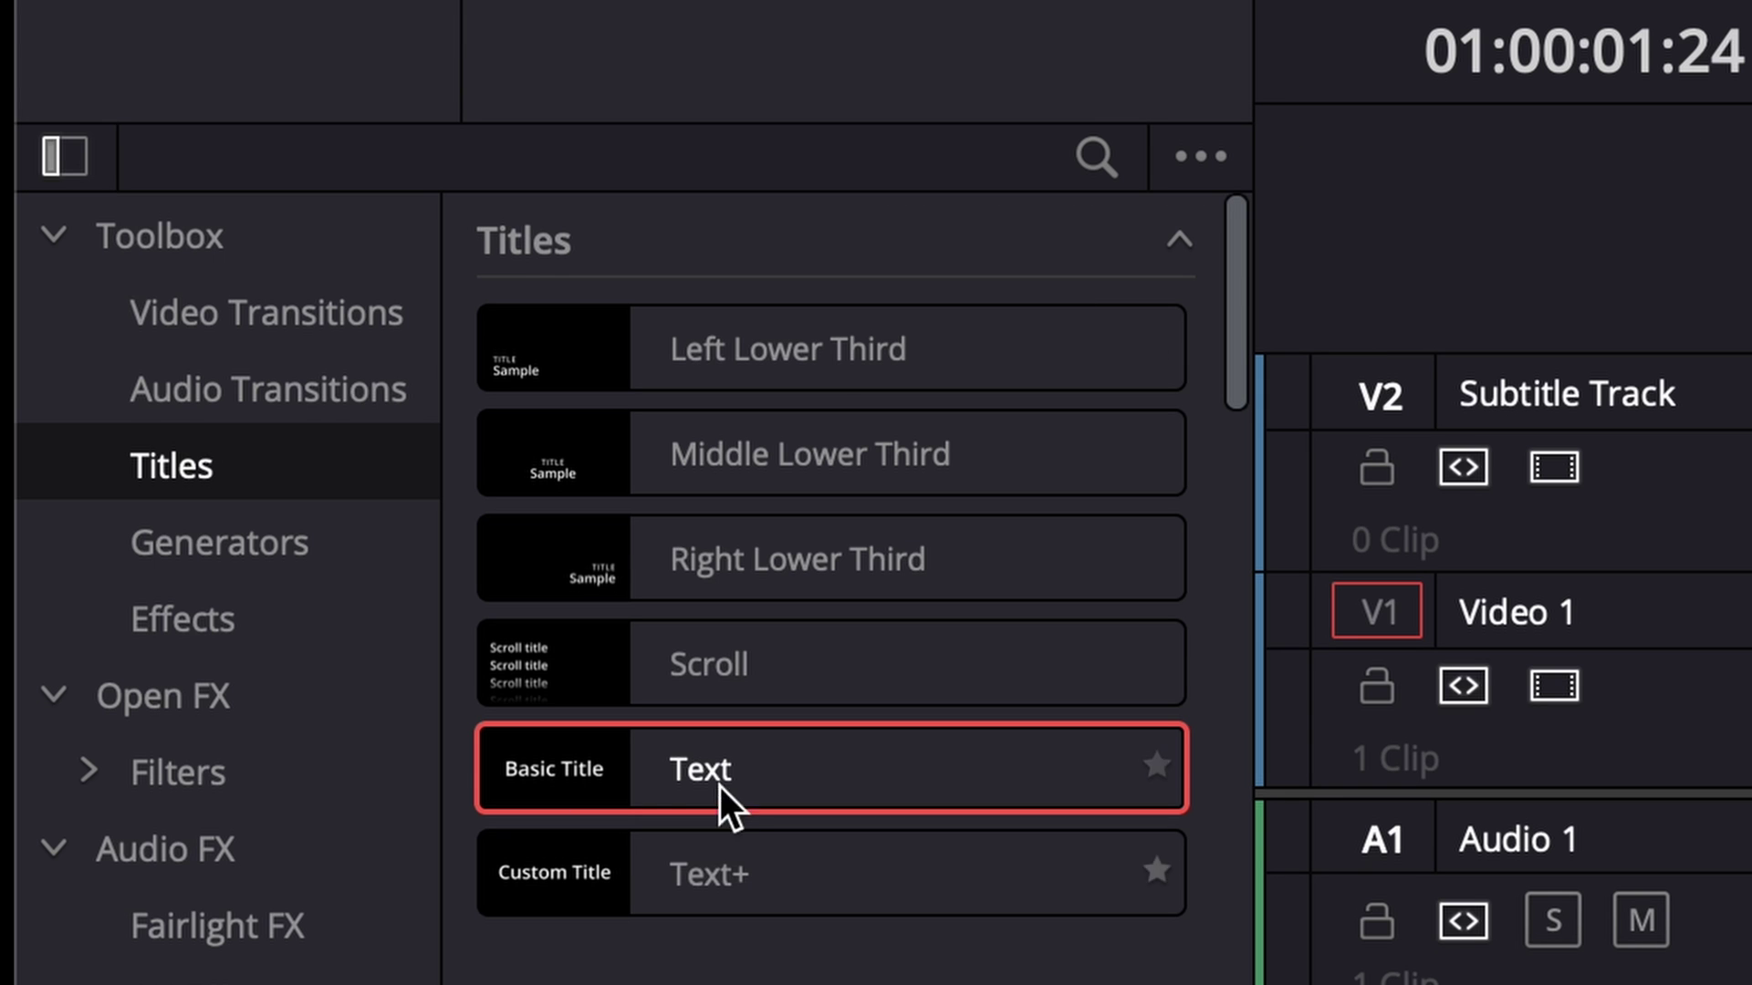
Place the basic Text title on the Subtitle Track, spanning the full length of the IMG_2552.MOV clip.
left_click_drag(657, 747, 1747, 438)
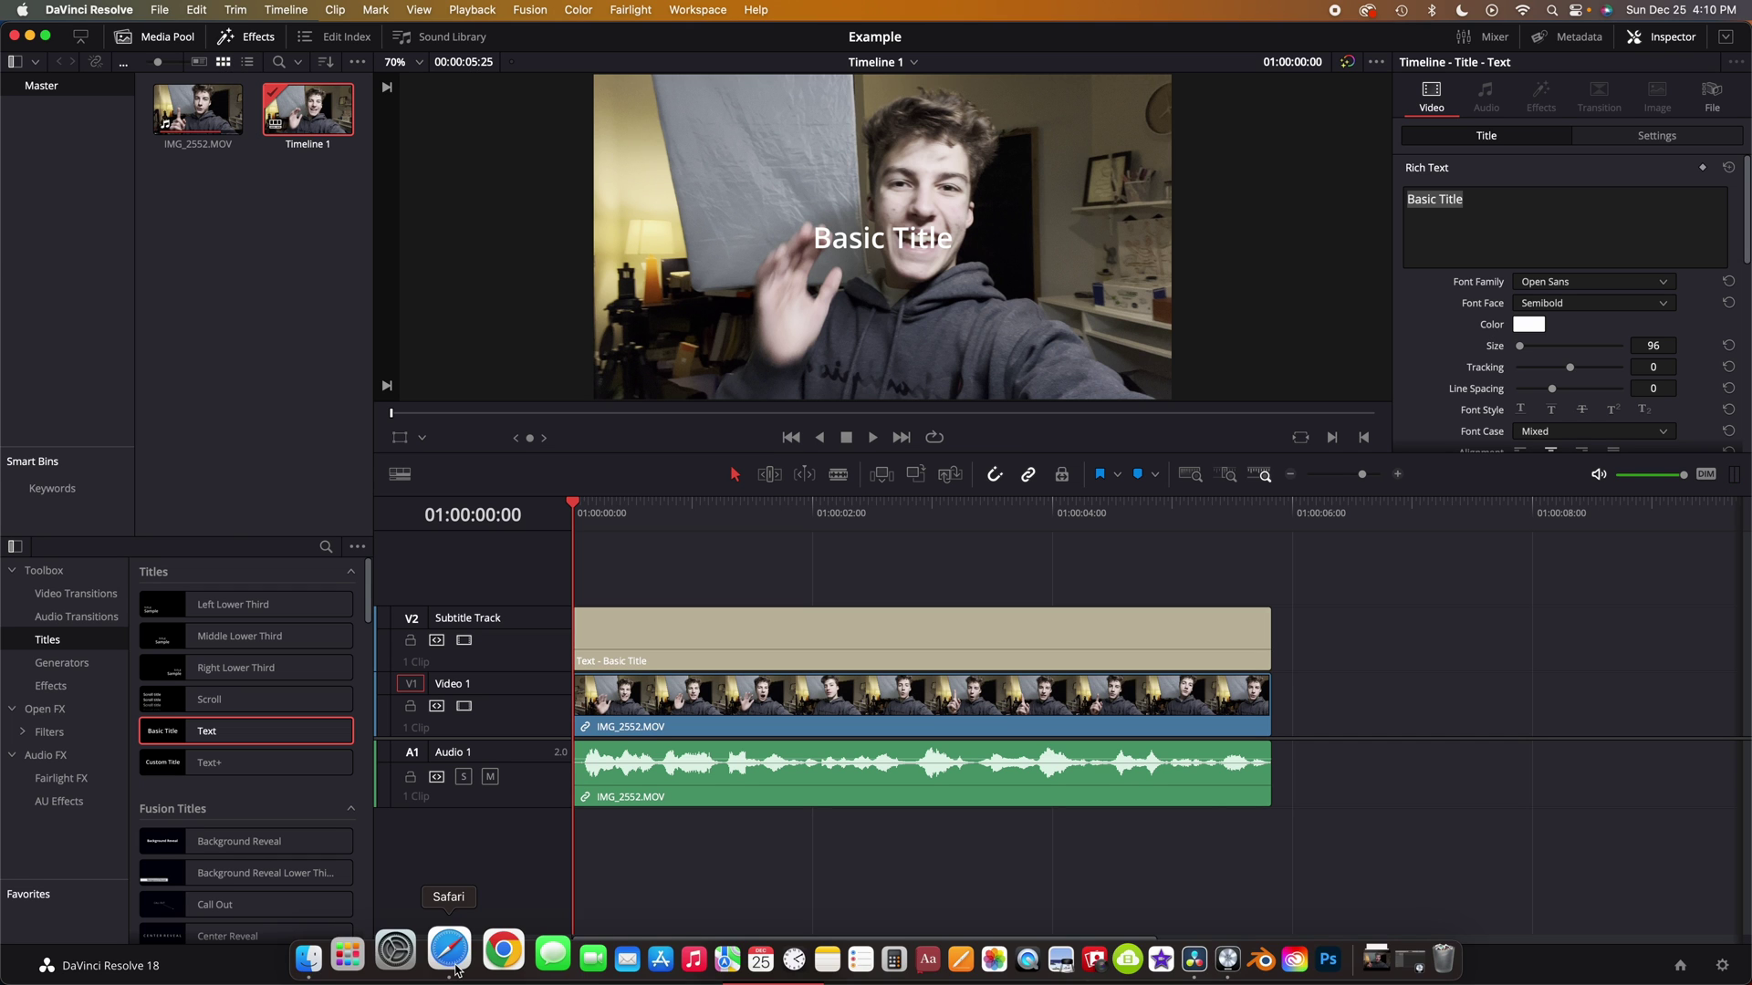
Switch to Safari to view the Magic Dreams font on dafont.com and look over the installed fonts in Font Book.
left_click(455, 969)
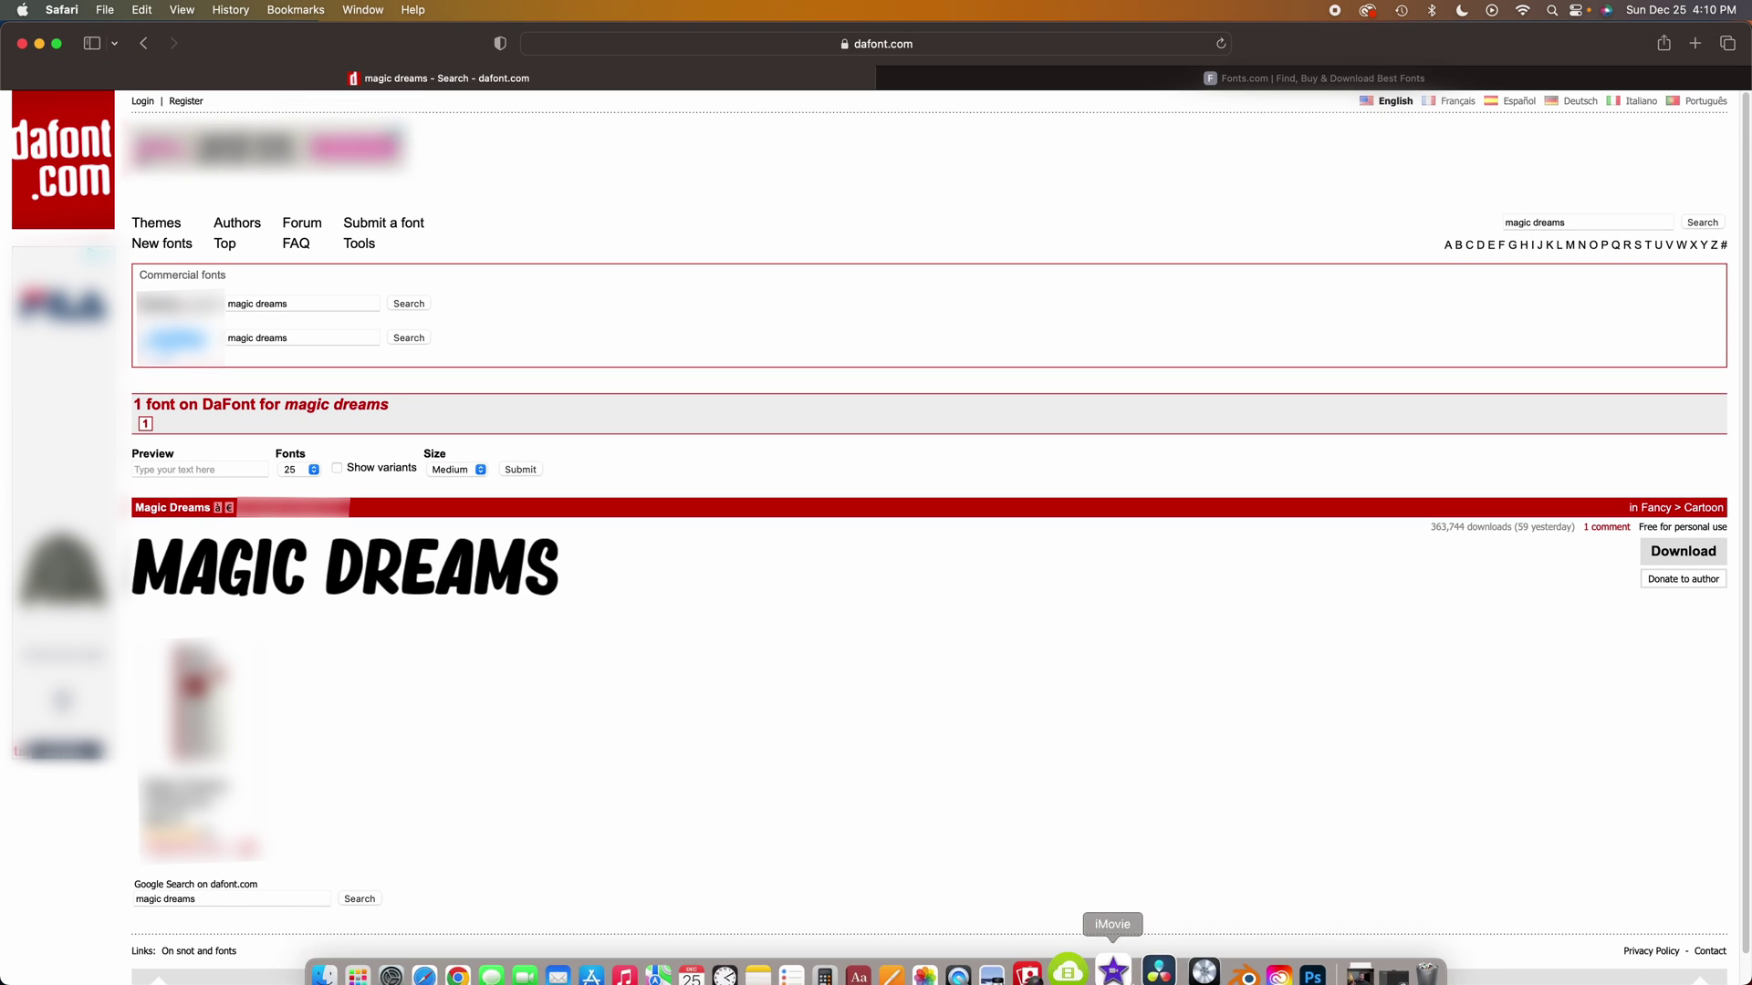
left_click(1053, 965)
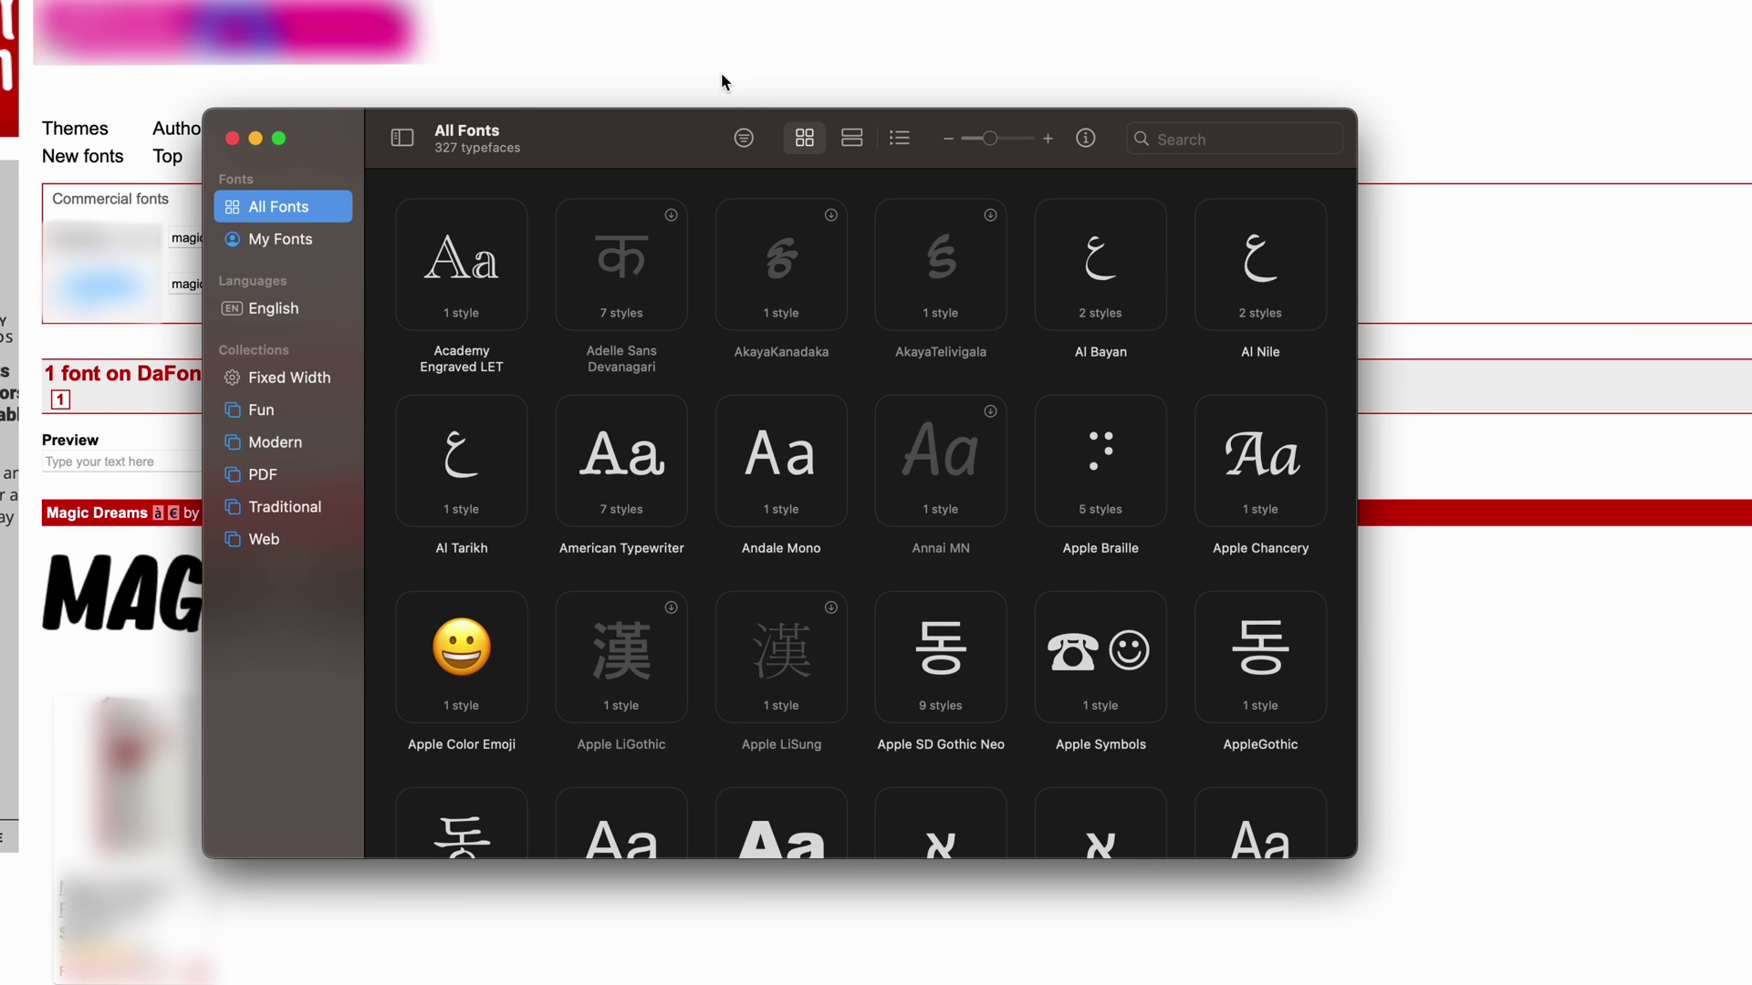
key("super+q")
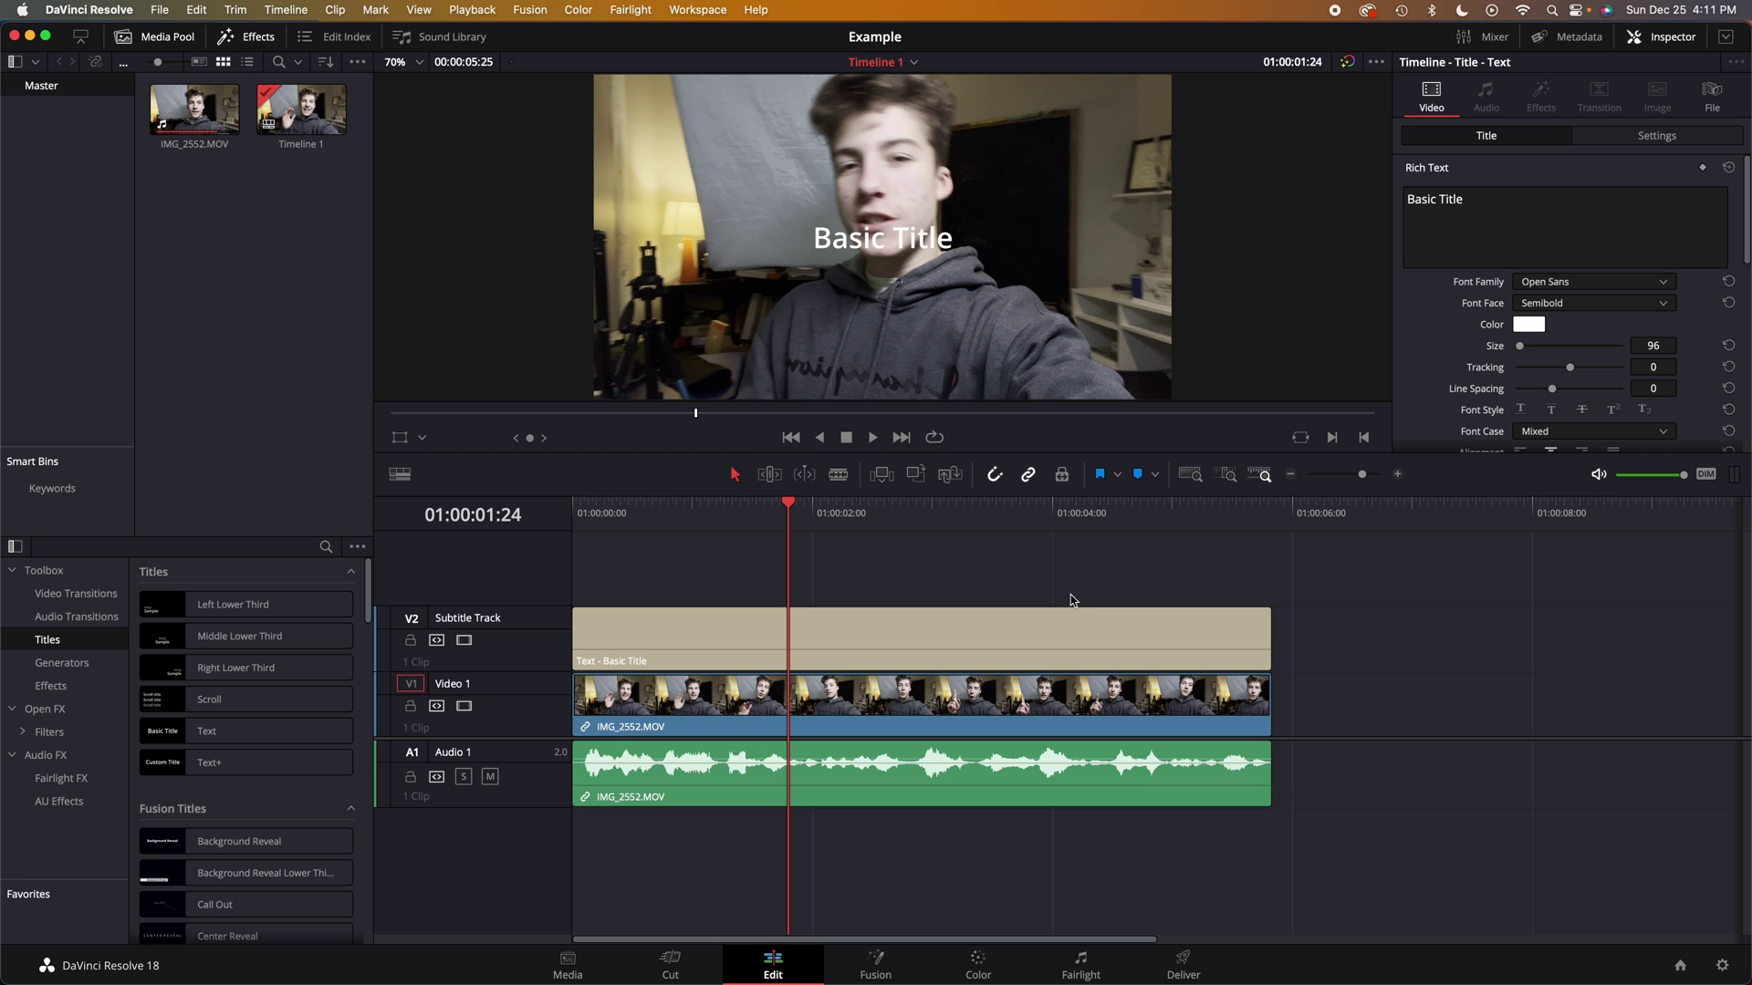
Set the title's font family to Magic Dreams and its size to 267.
left_click(1598, 284)
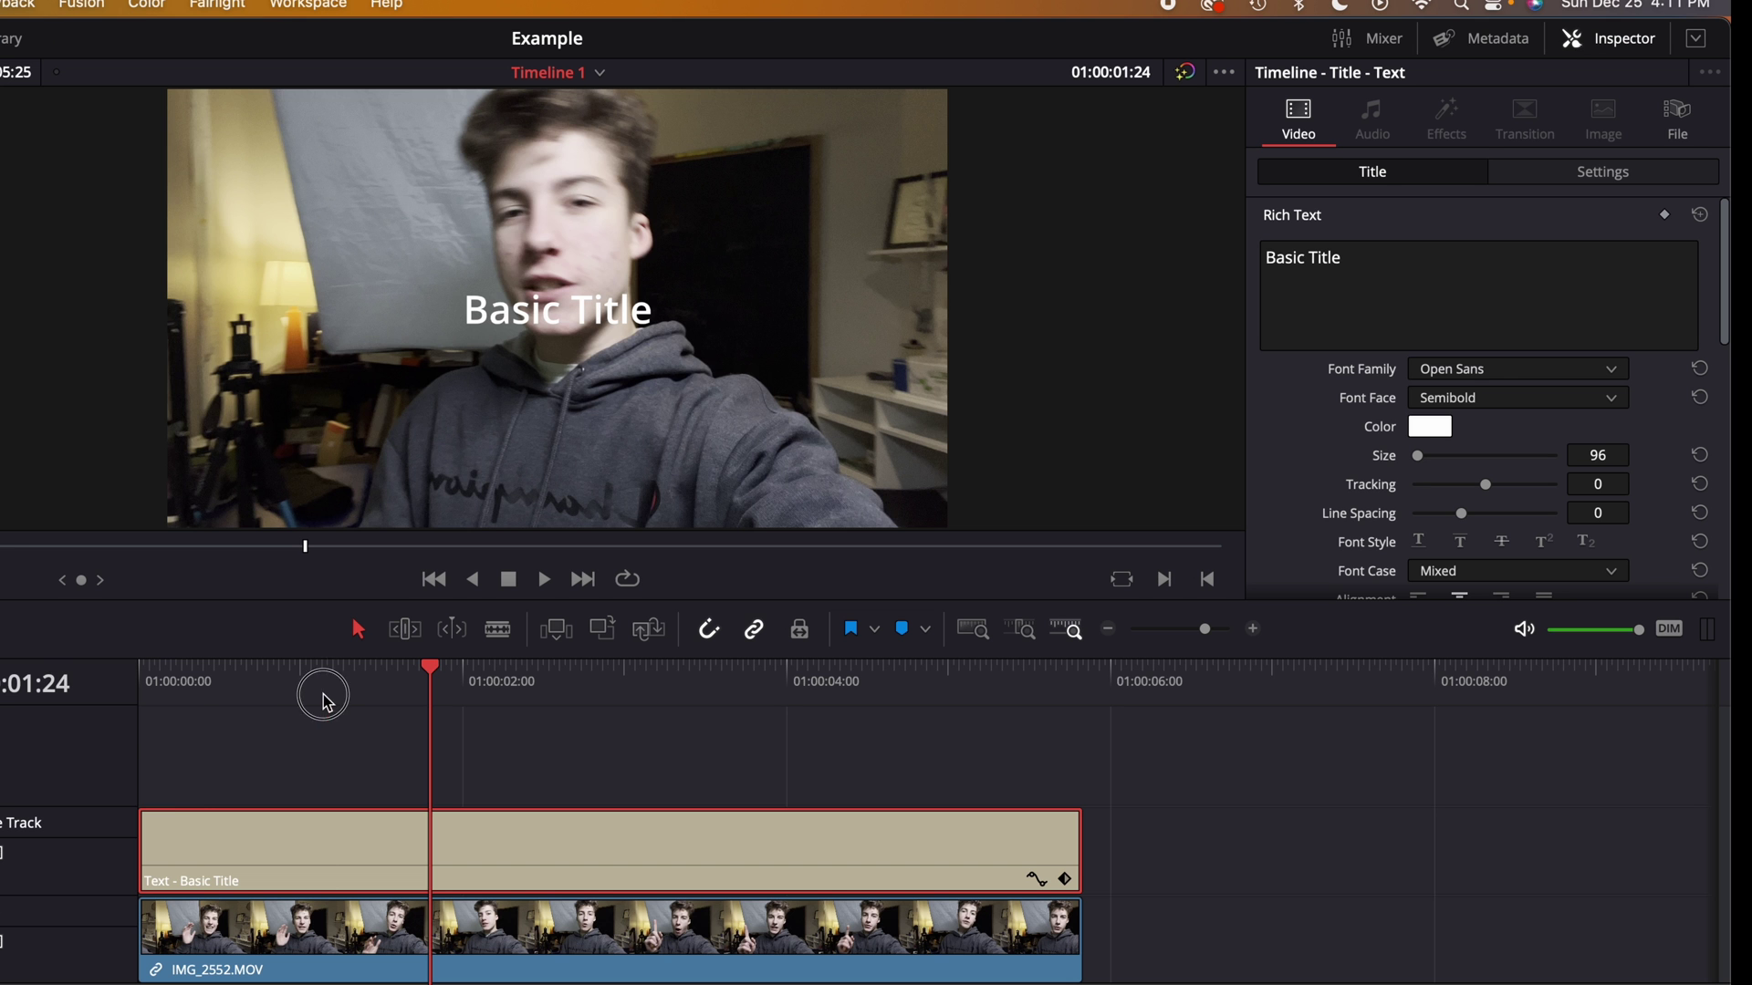
left_click_drag(709, 522, 609, 520)
left_click(1607, 281)
scroll(1381, 737, "down", 3)
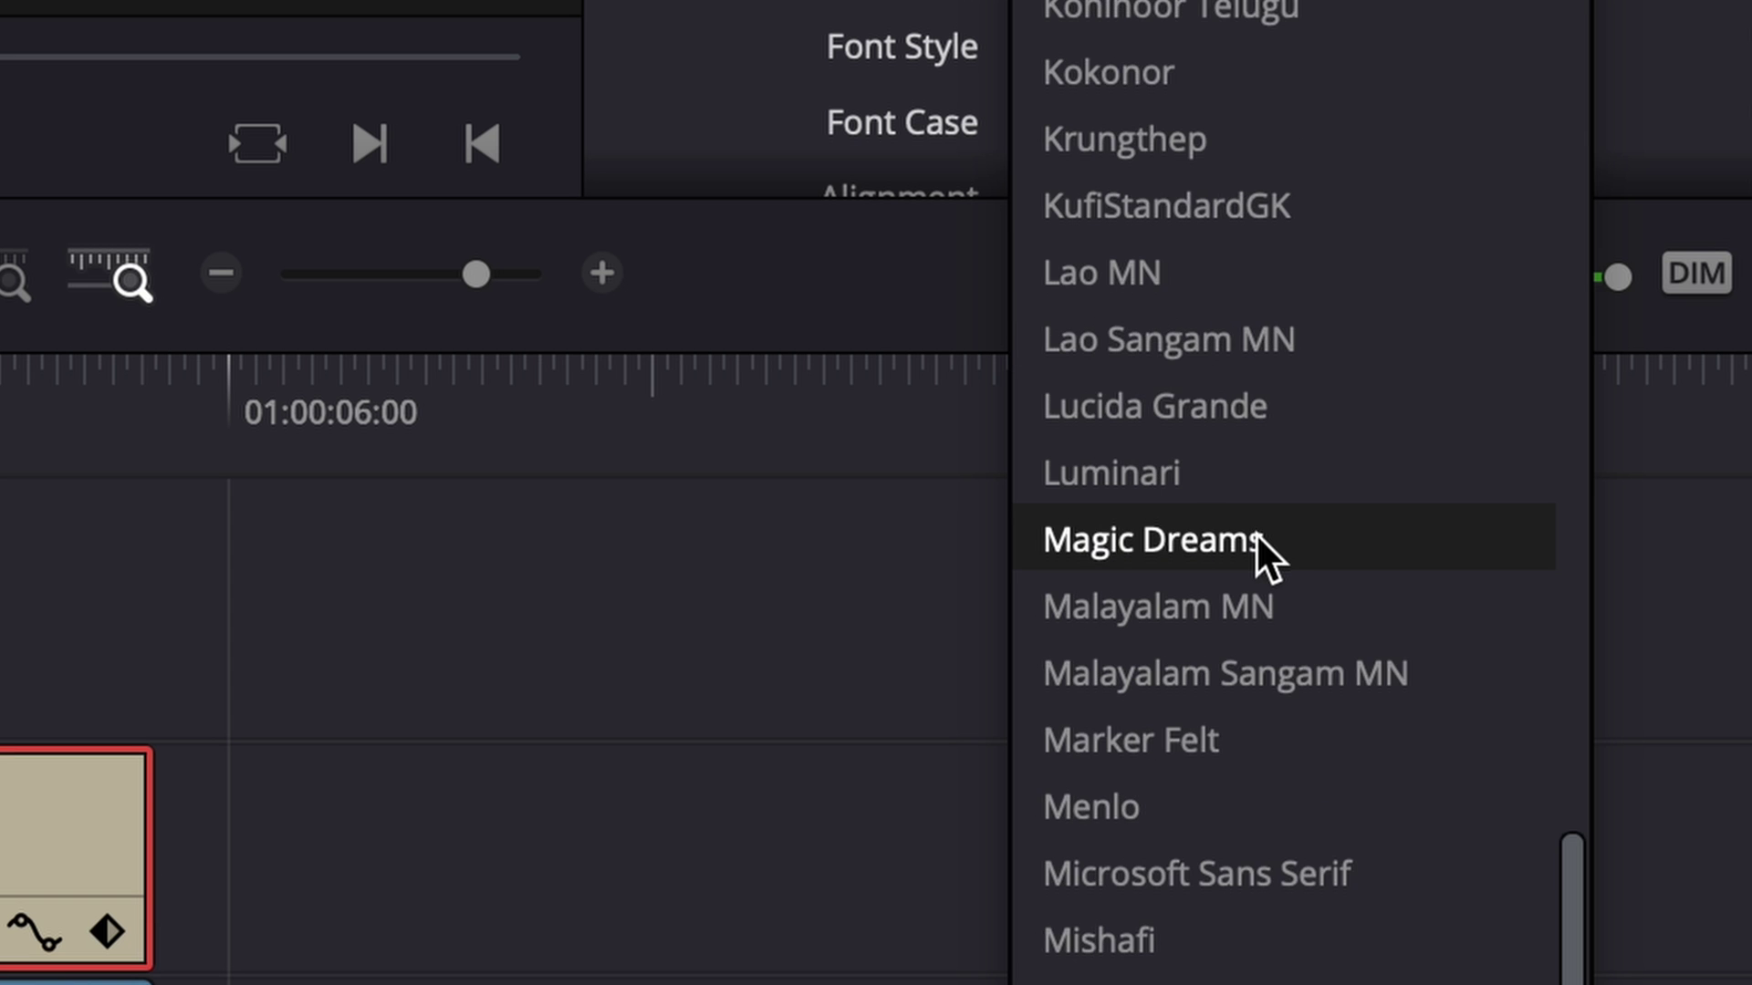
left_click(1255, 533)
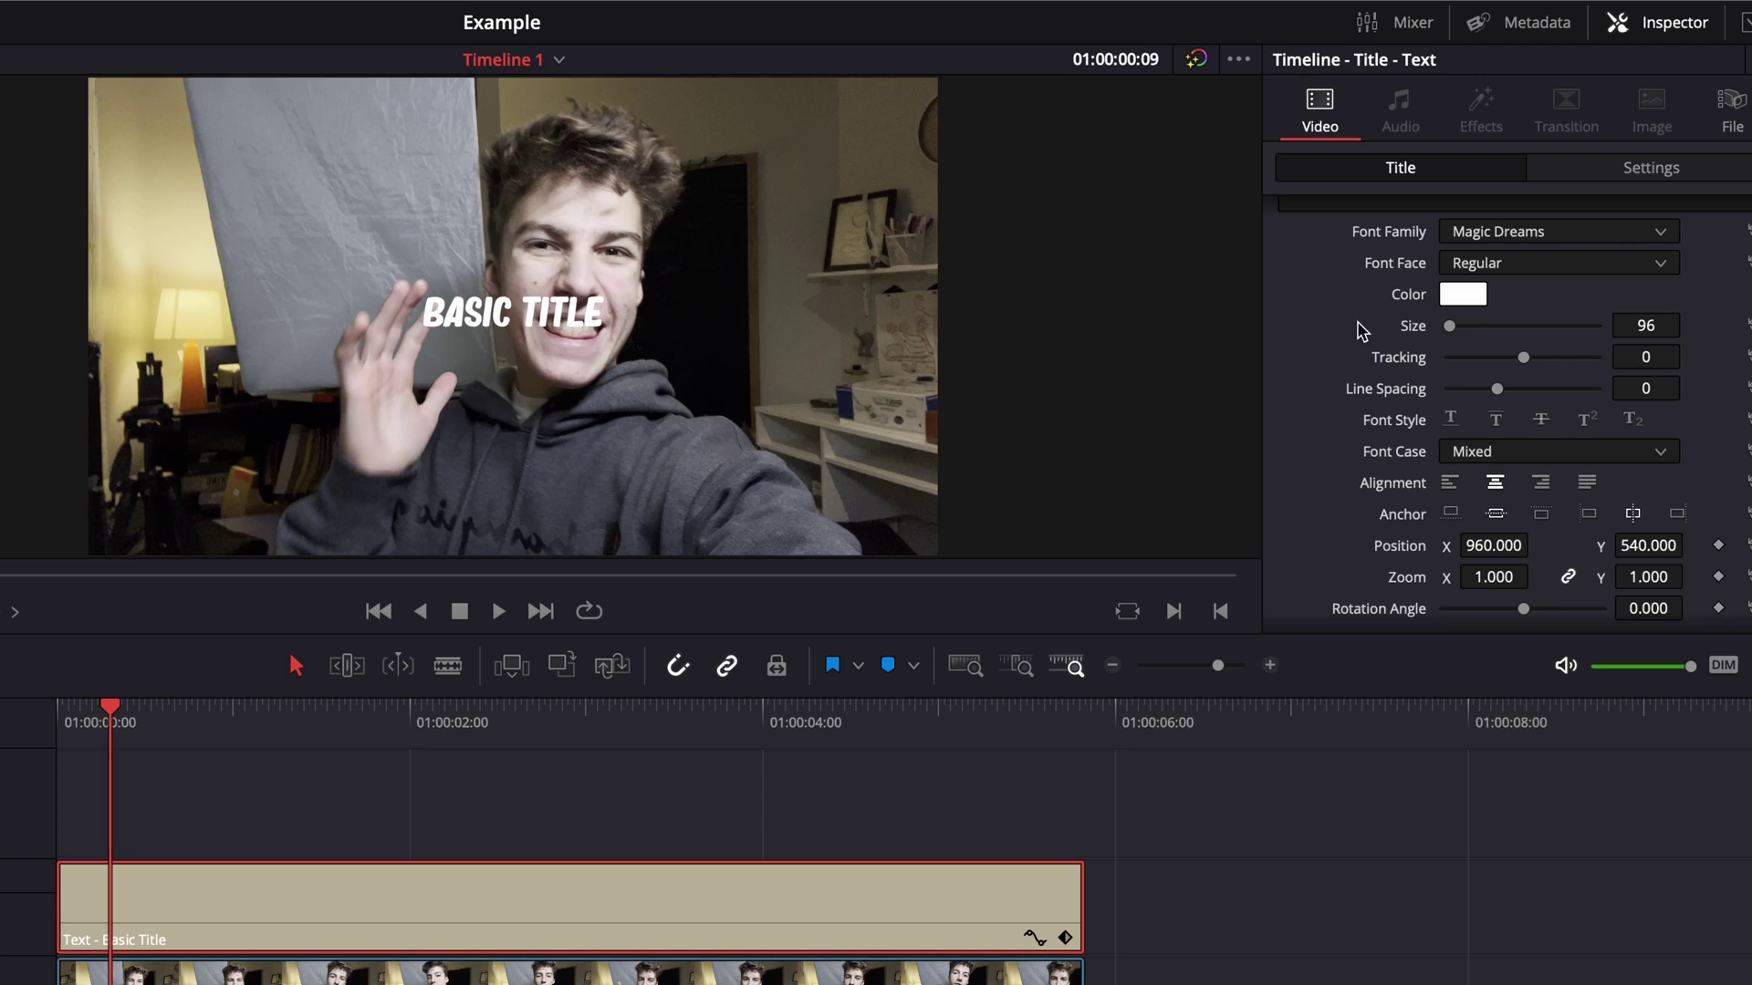
mouse_move(1457, 332)
left_mouse_down()
mouse_move(1473, 333)
mouse_move(1458, 338)
left_mouse_up()
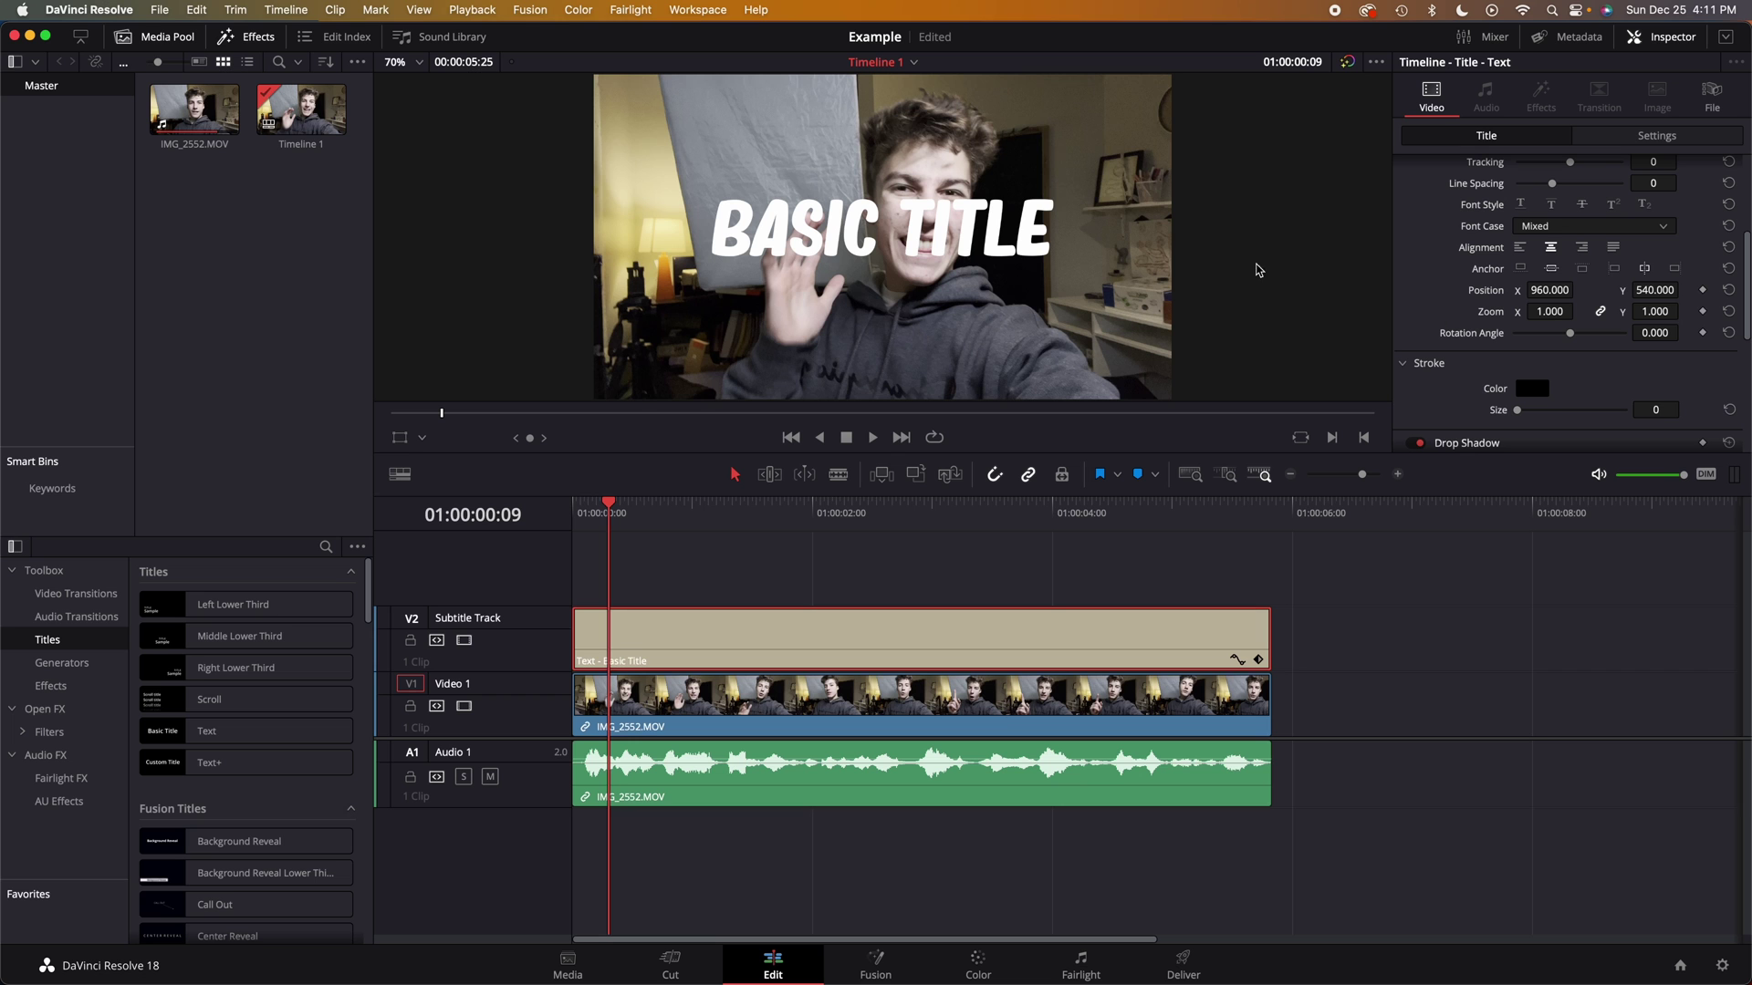
Stretch the title horizontally by setting its X zoom to 1.110 independently of the Y zoom.
scroll(848, 282, "up", 1)
scroll(1553, 280, "up", 4)
scroll(1554, 281, "down", 2)
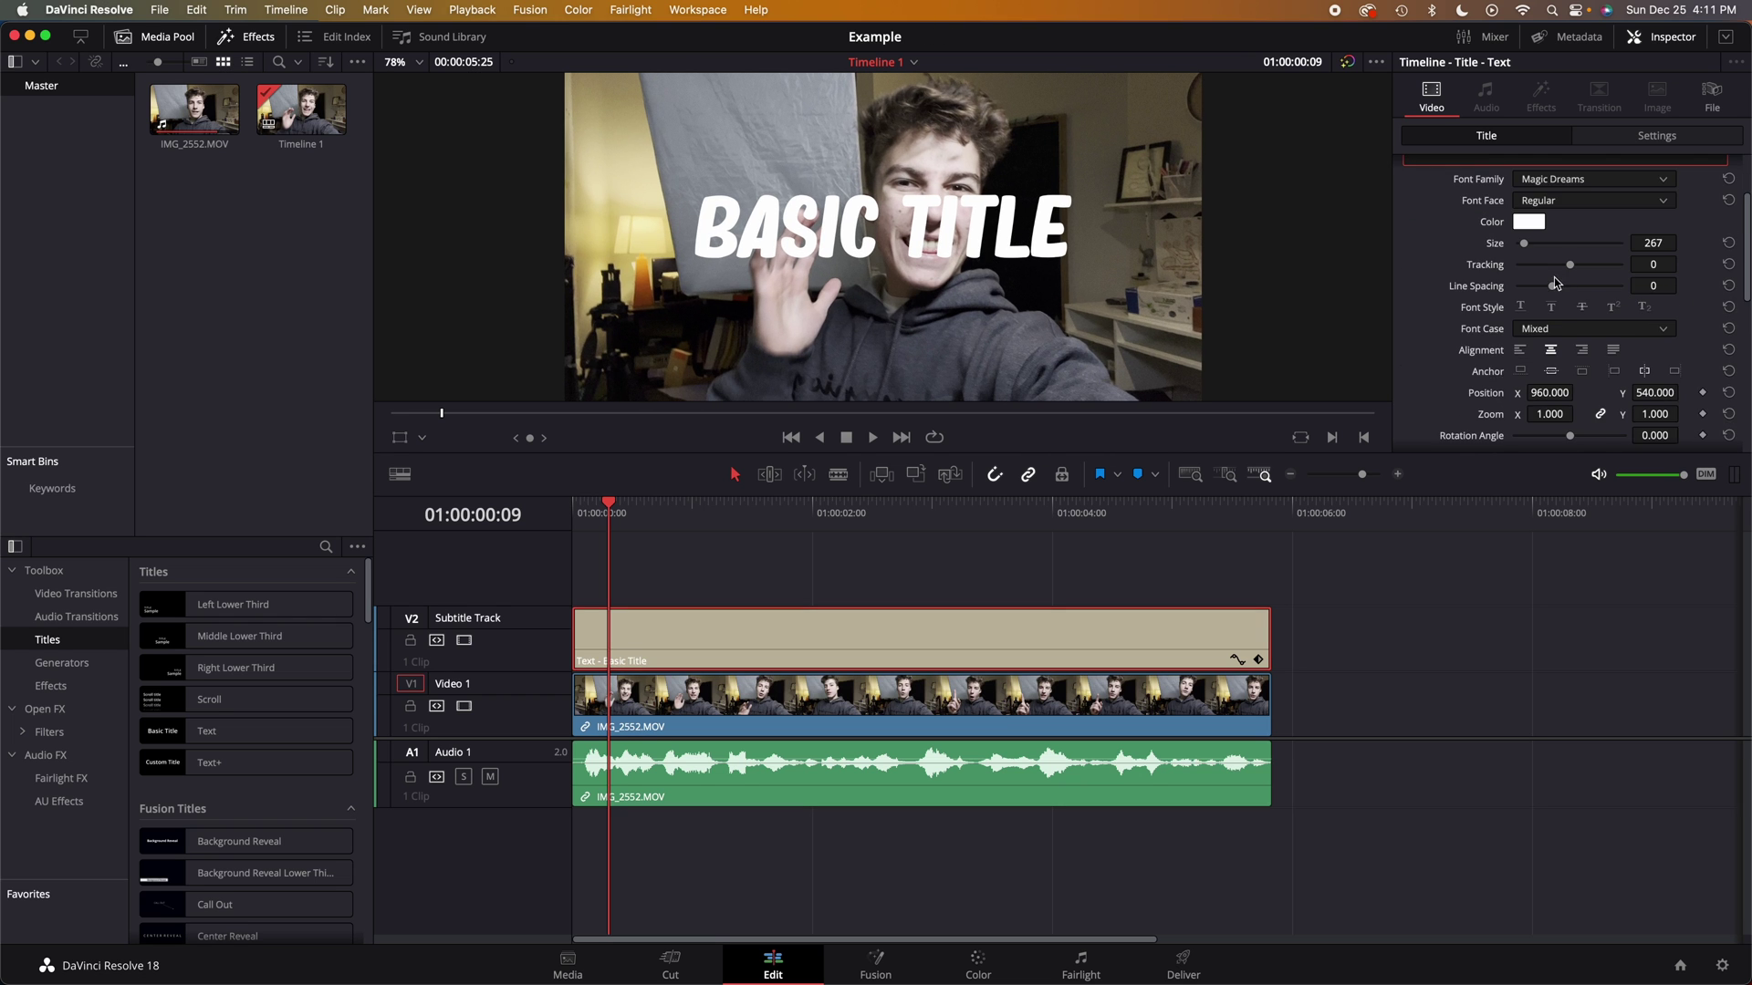
scroll(1522, 326, "down", 1)
scroll(1556, 322, "down", 1)
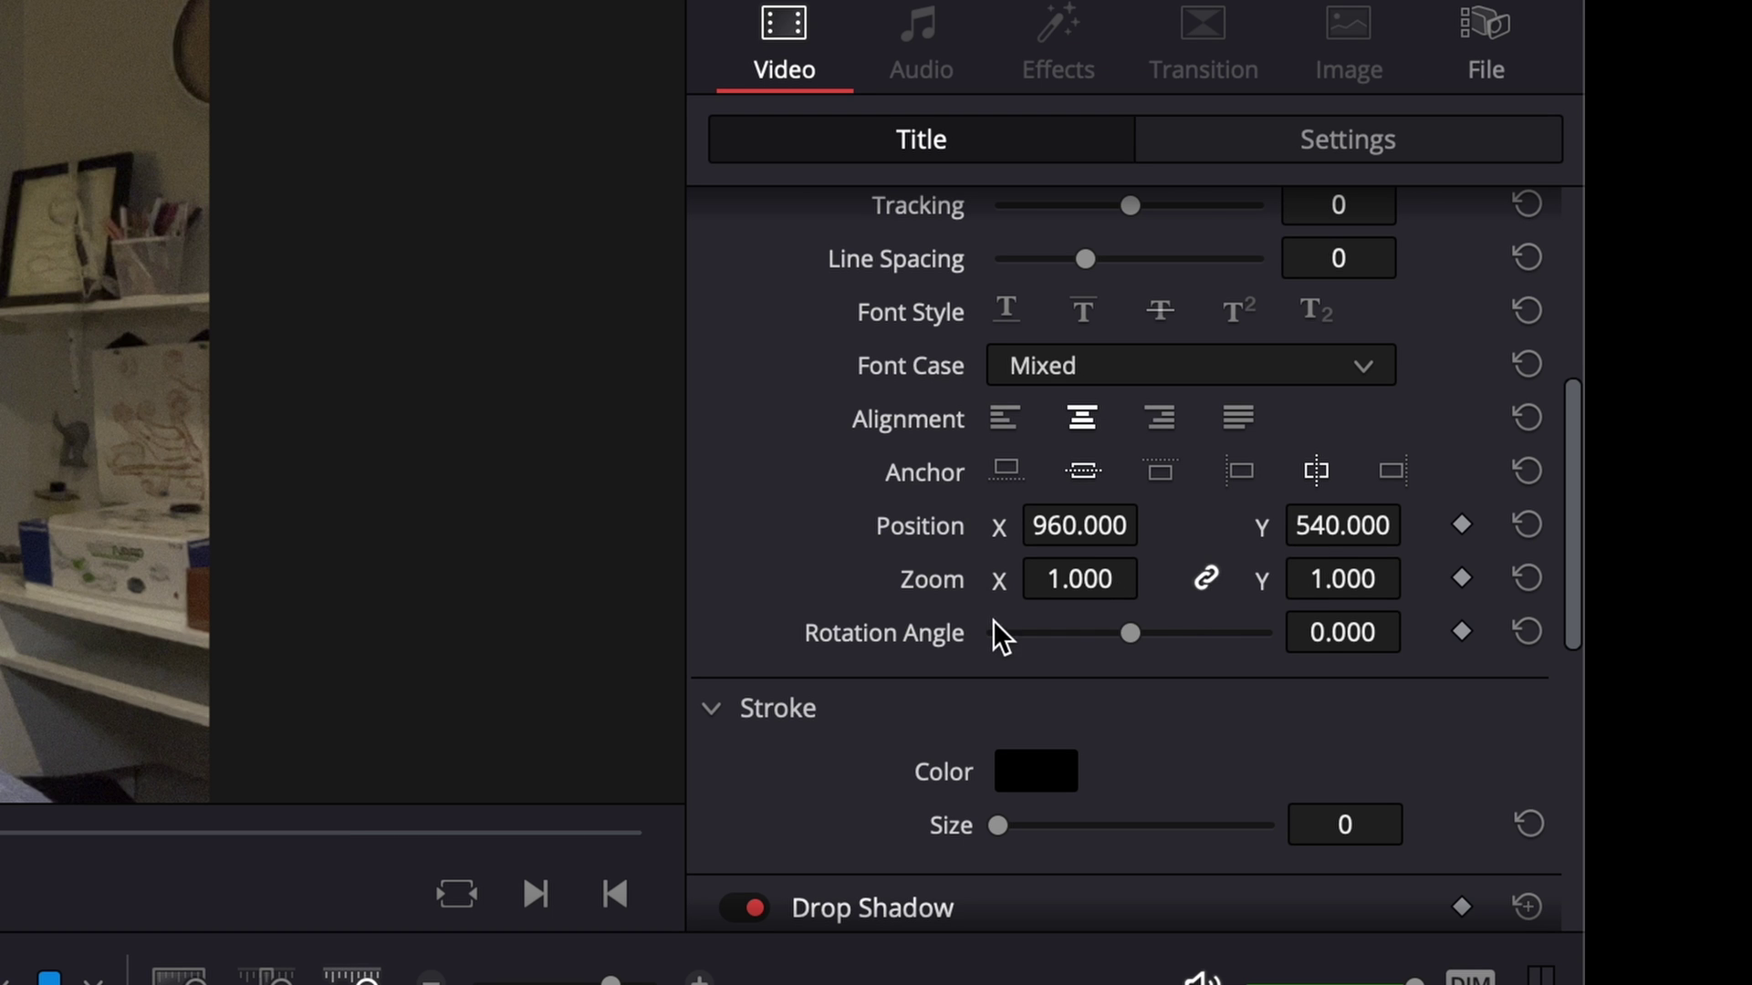
scroll(1227, 598, "up", 4)
scroll(1142, 379, "down", 10)
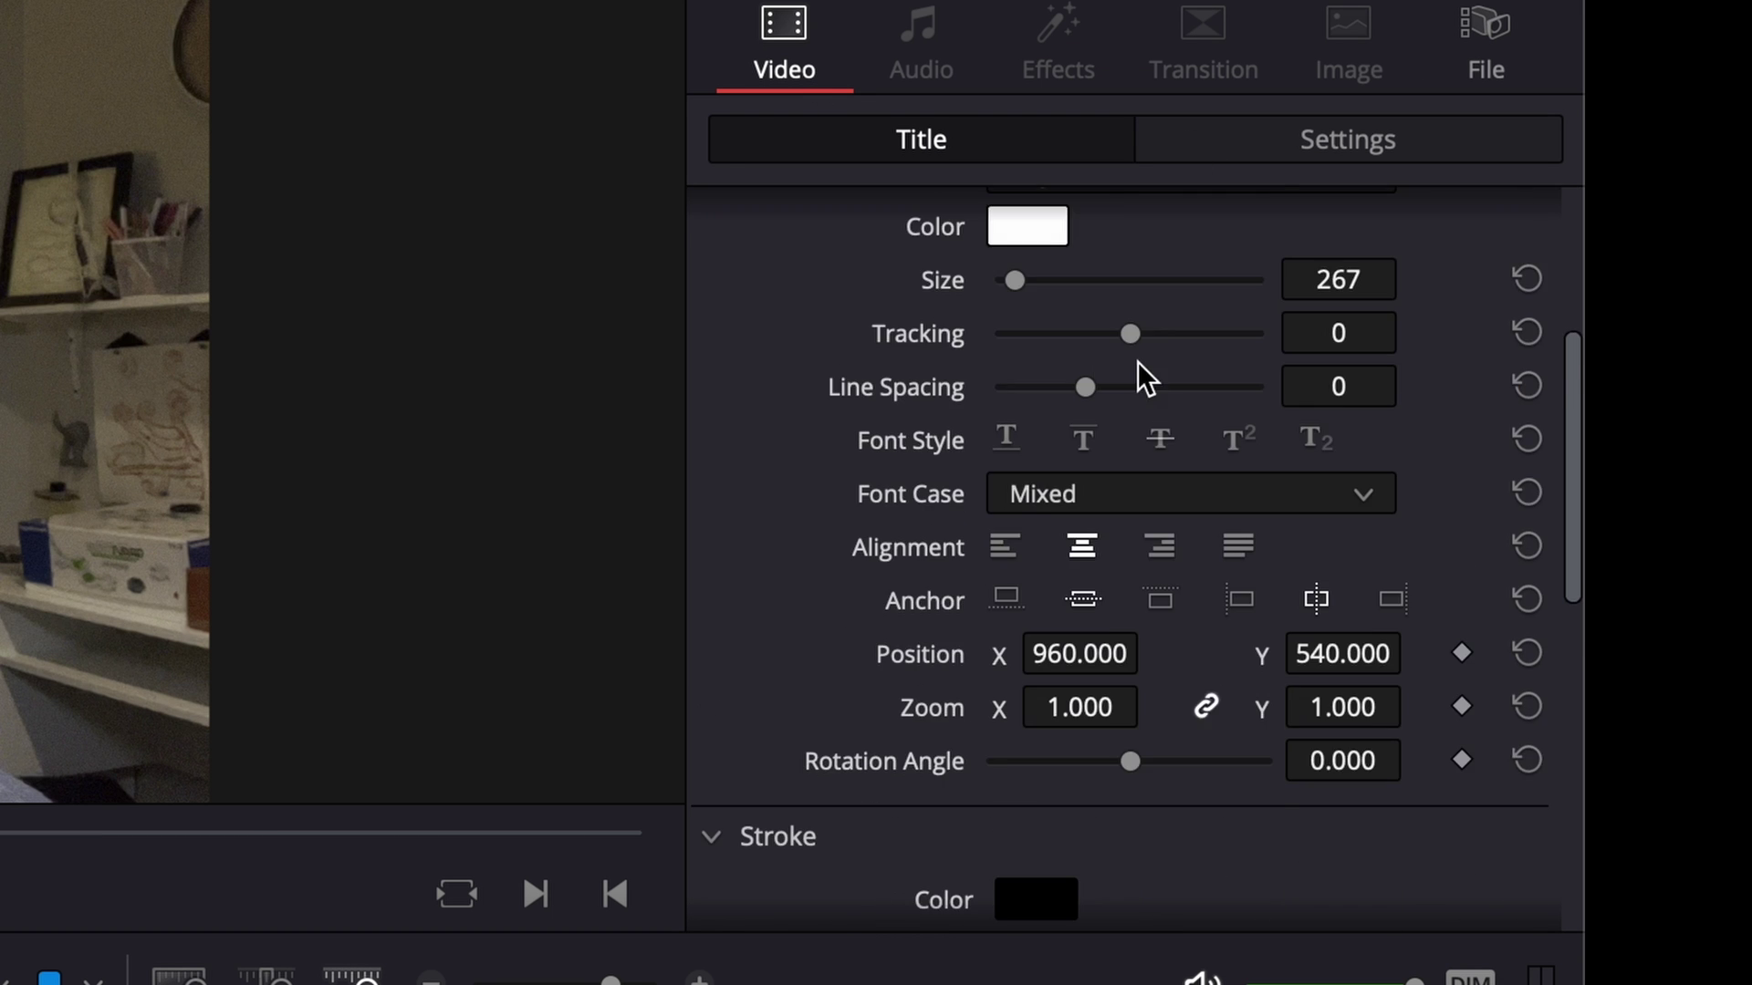
left_click_drag(1086, 591, 1113, 586)
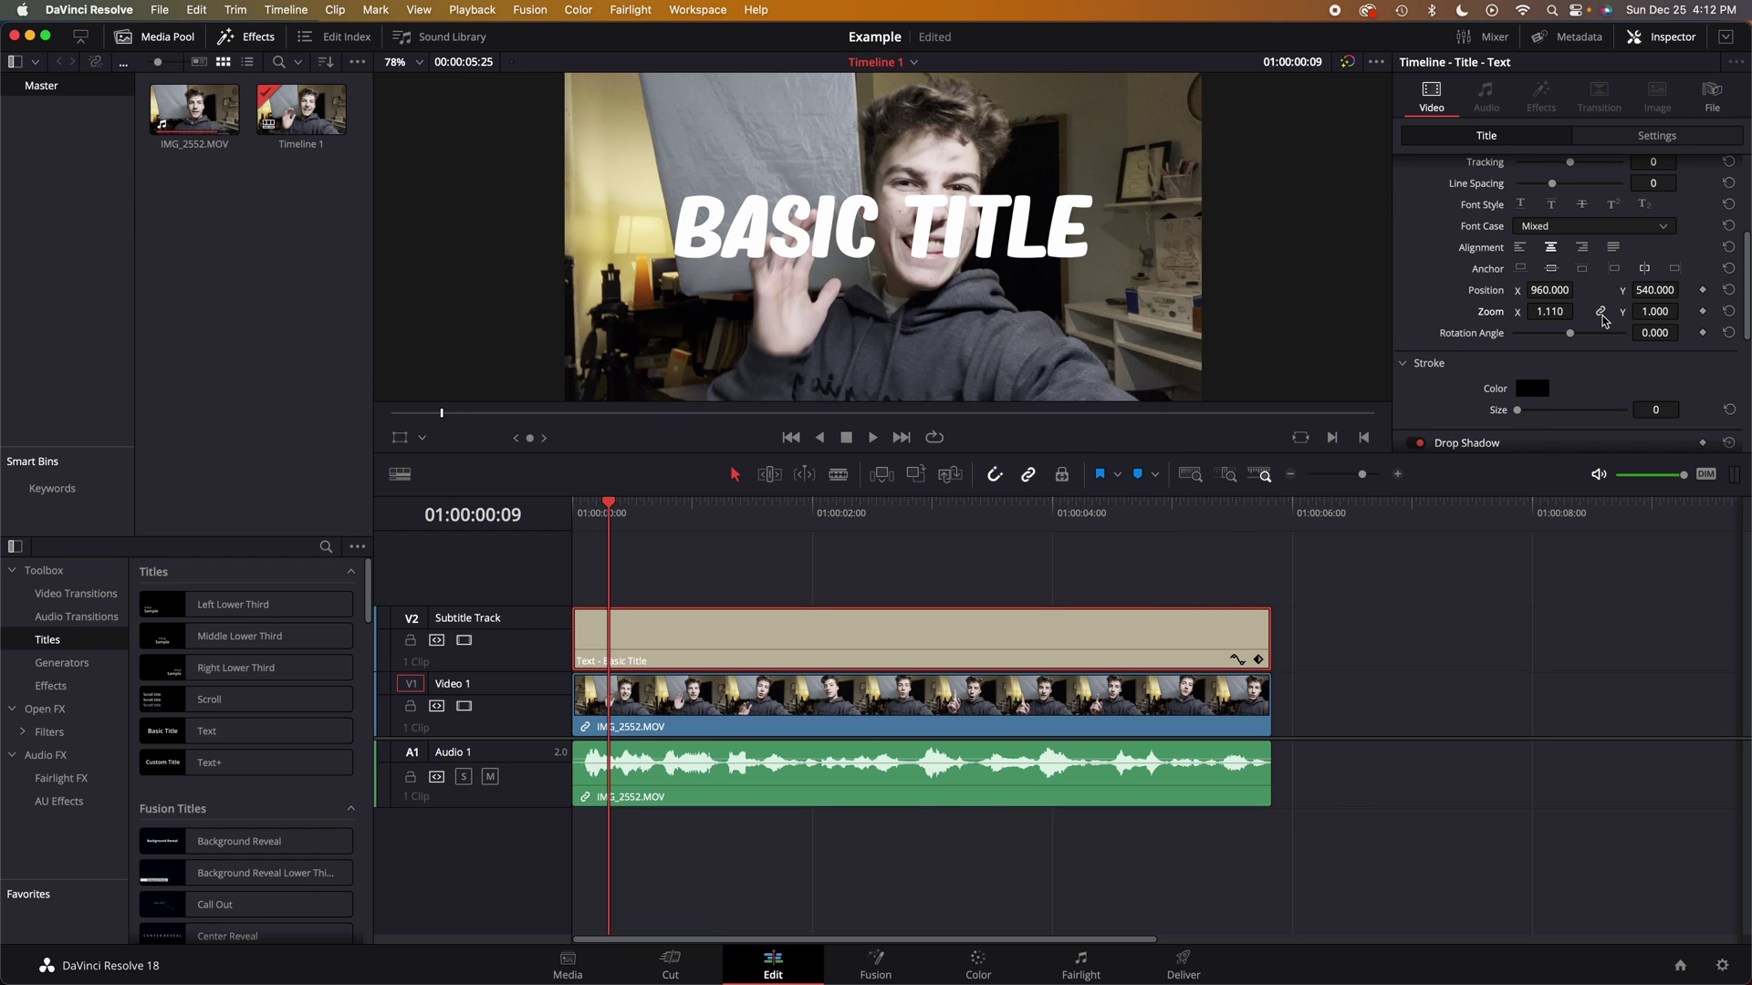
left_click(1210, 589)
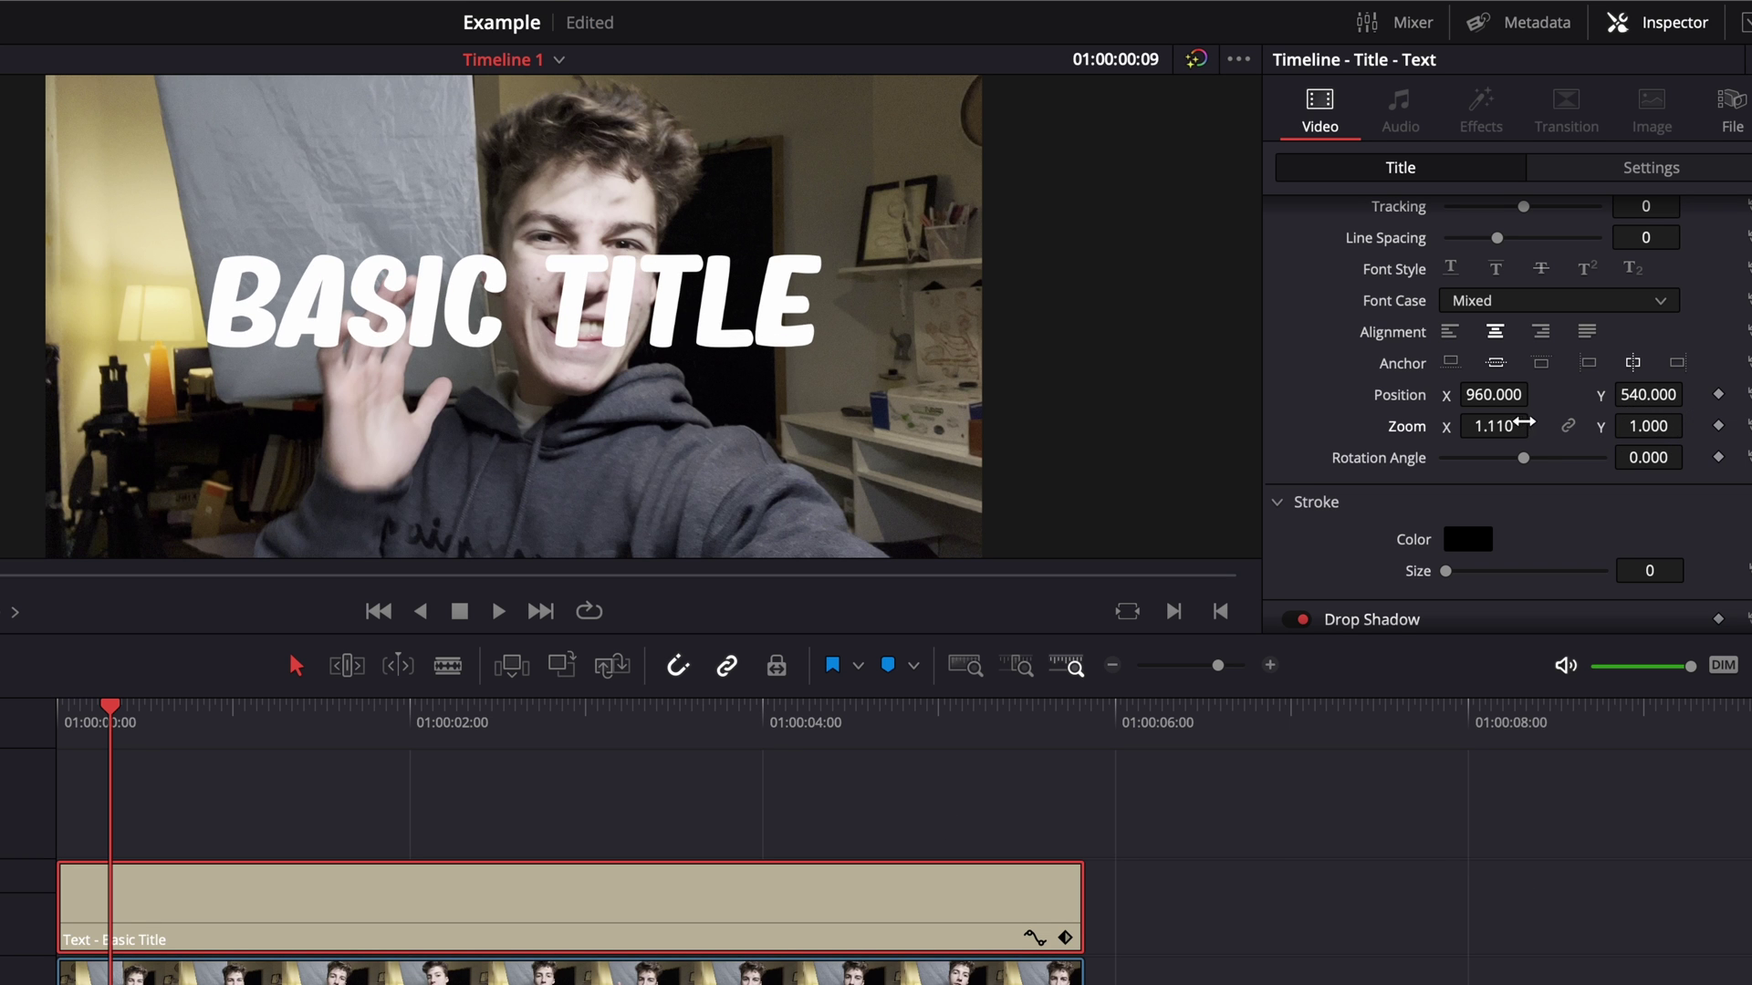
left_click_drag(1493, 429, 1495, 431)
left_click_drag(1495, 431, 1531, 430)
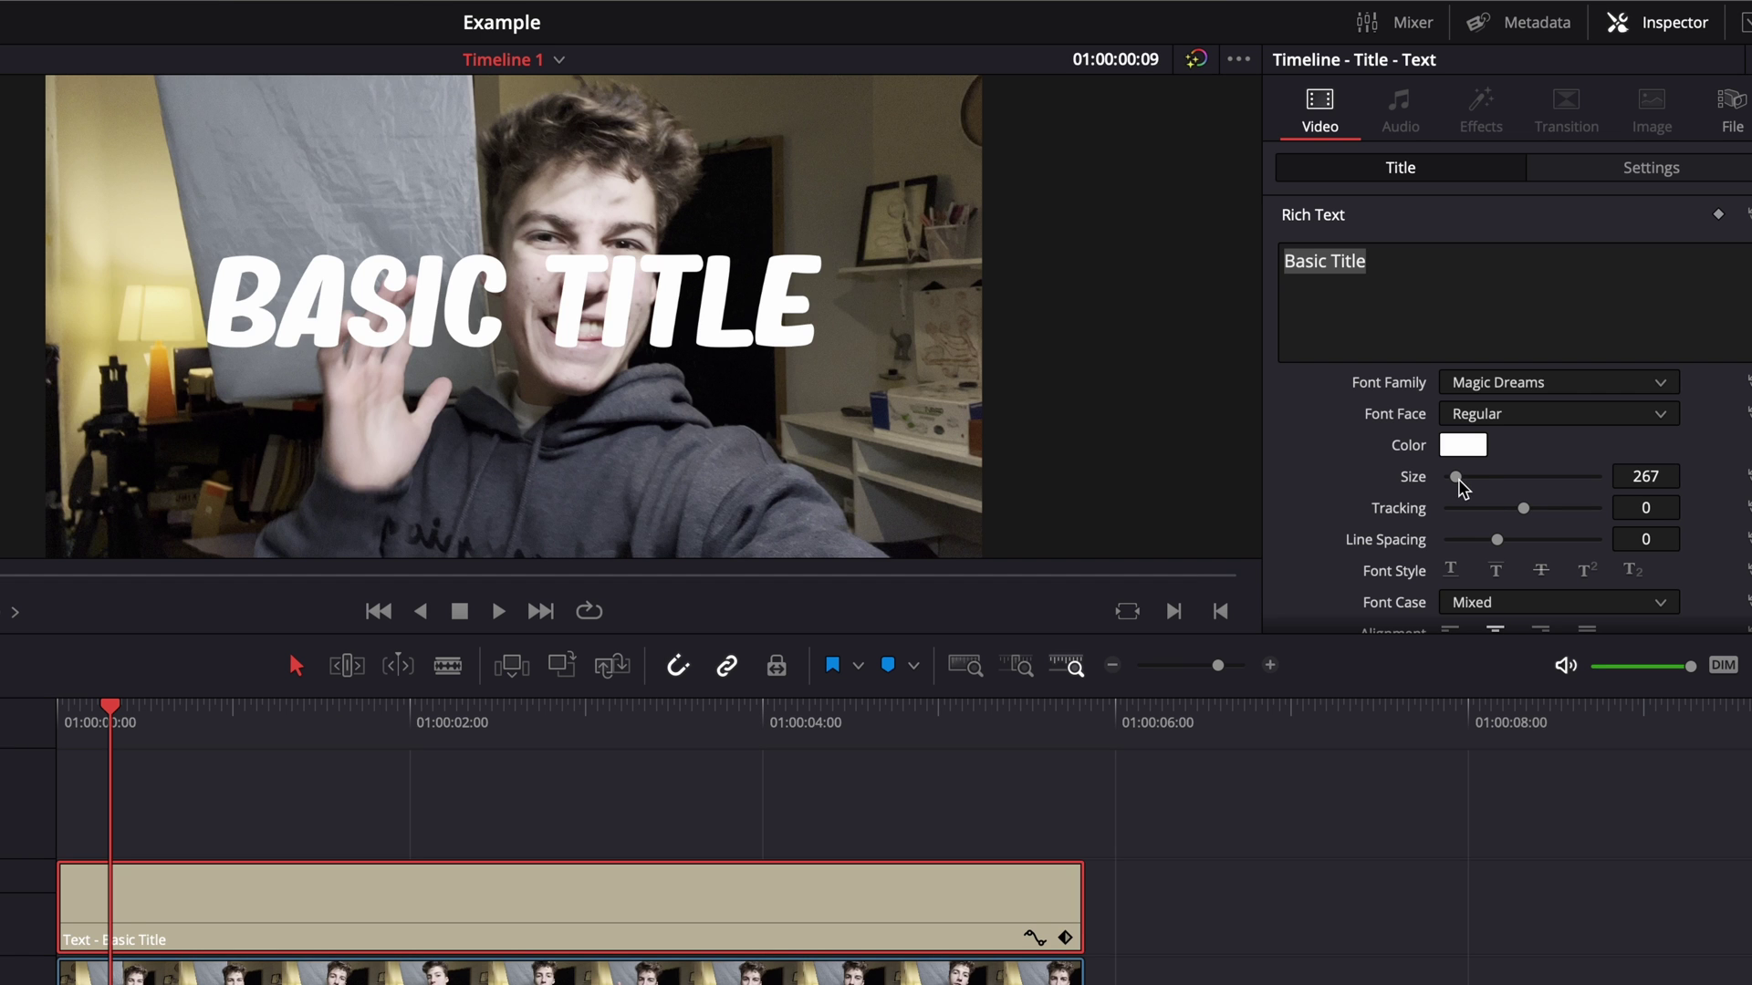
Try a smaller title size of 201 and return it to 267.
left_click_drag(1524, 345, 1521, 346)
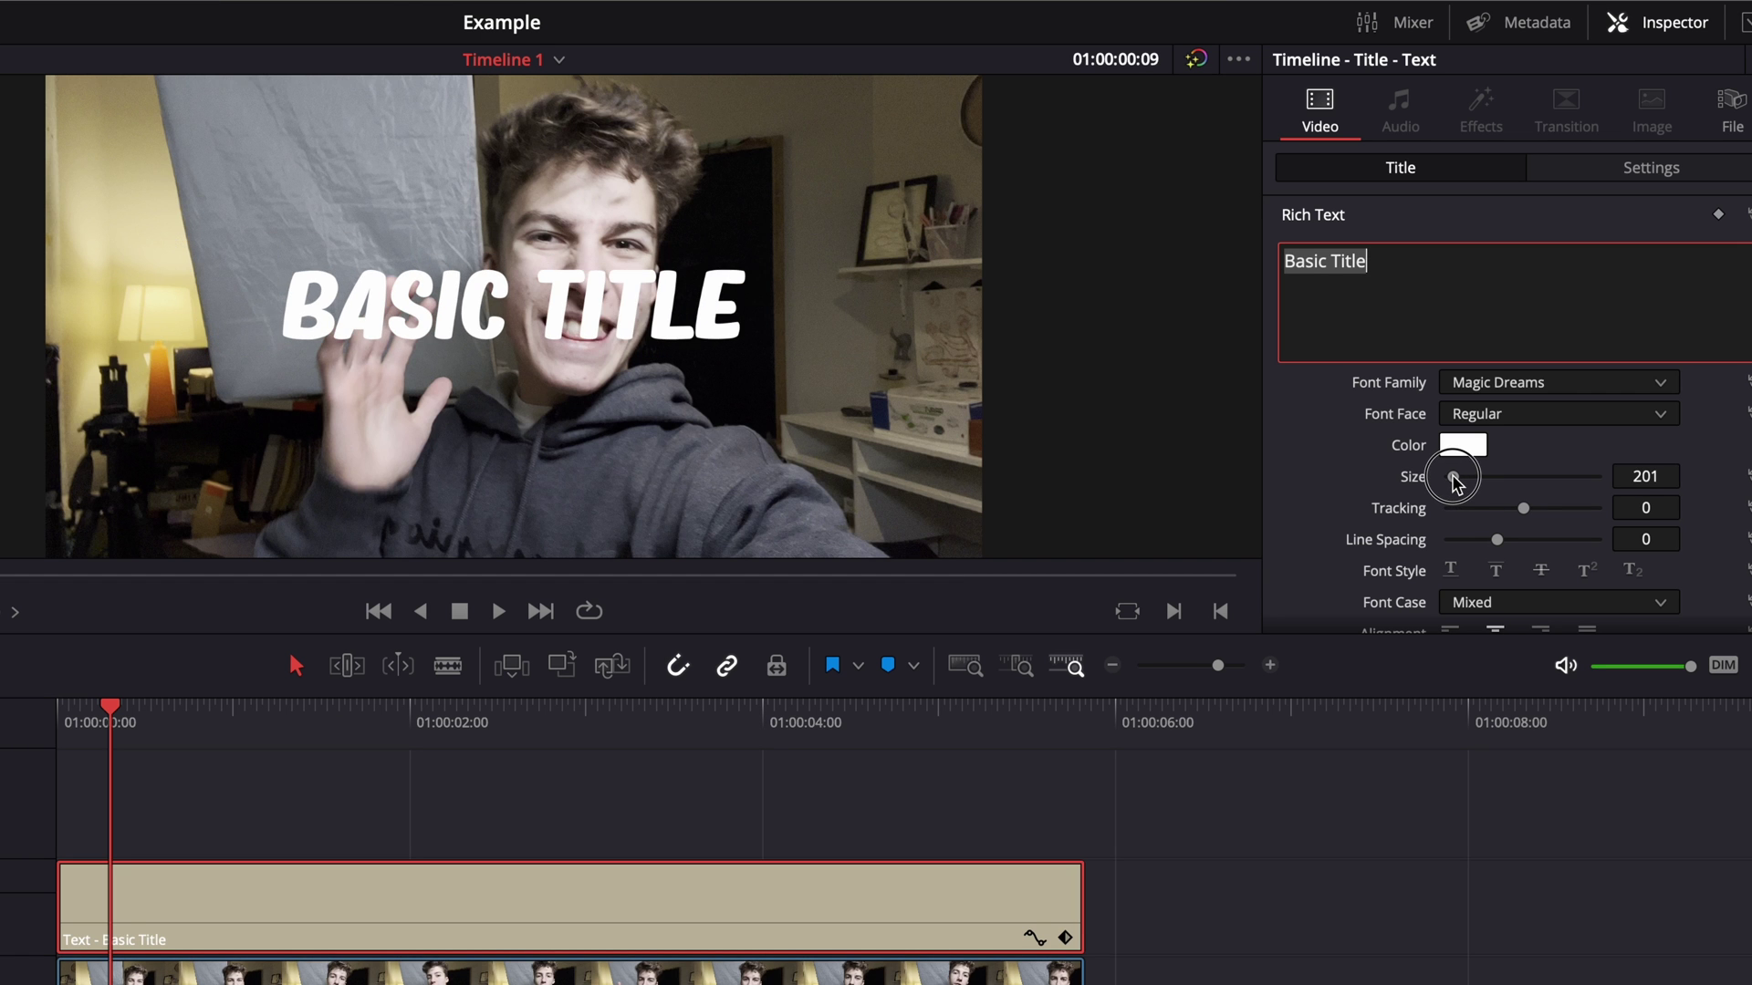
left_click_drag(1453, 477, 1456, 476)
left_click_drag(1457, 476, 1457, 477)
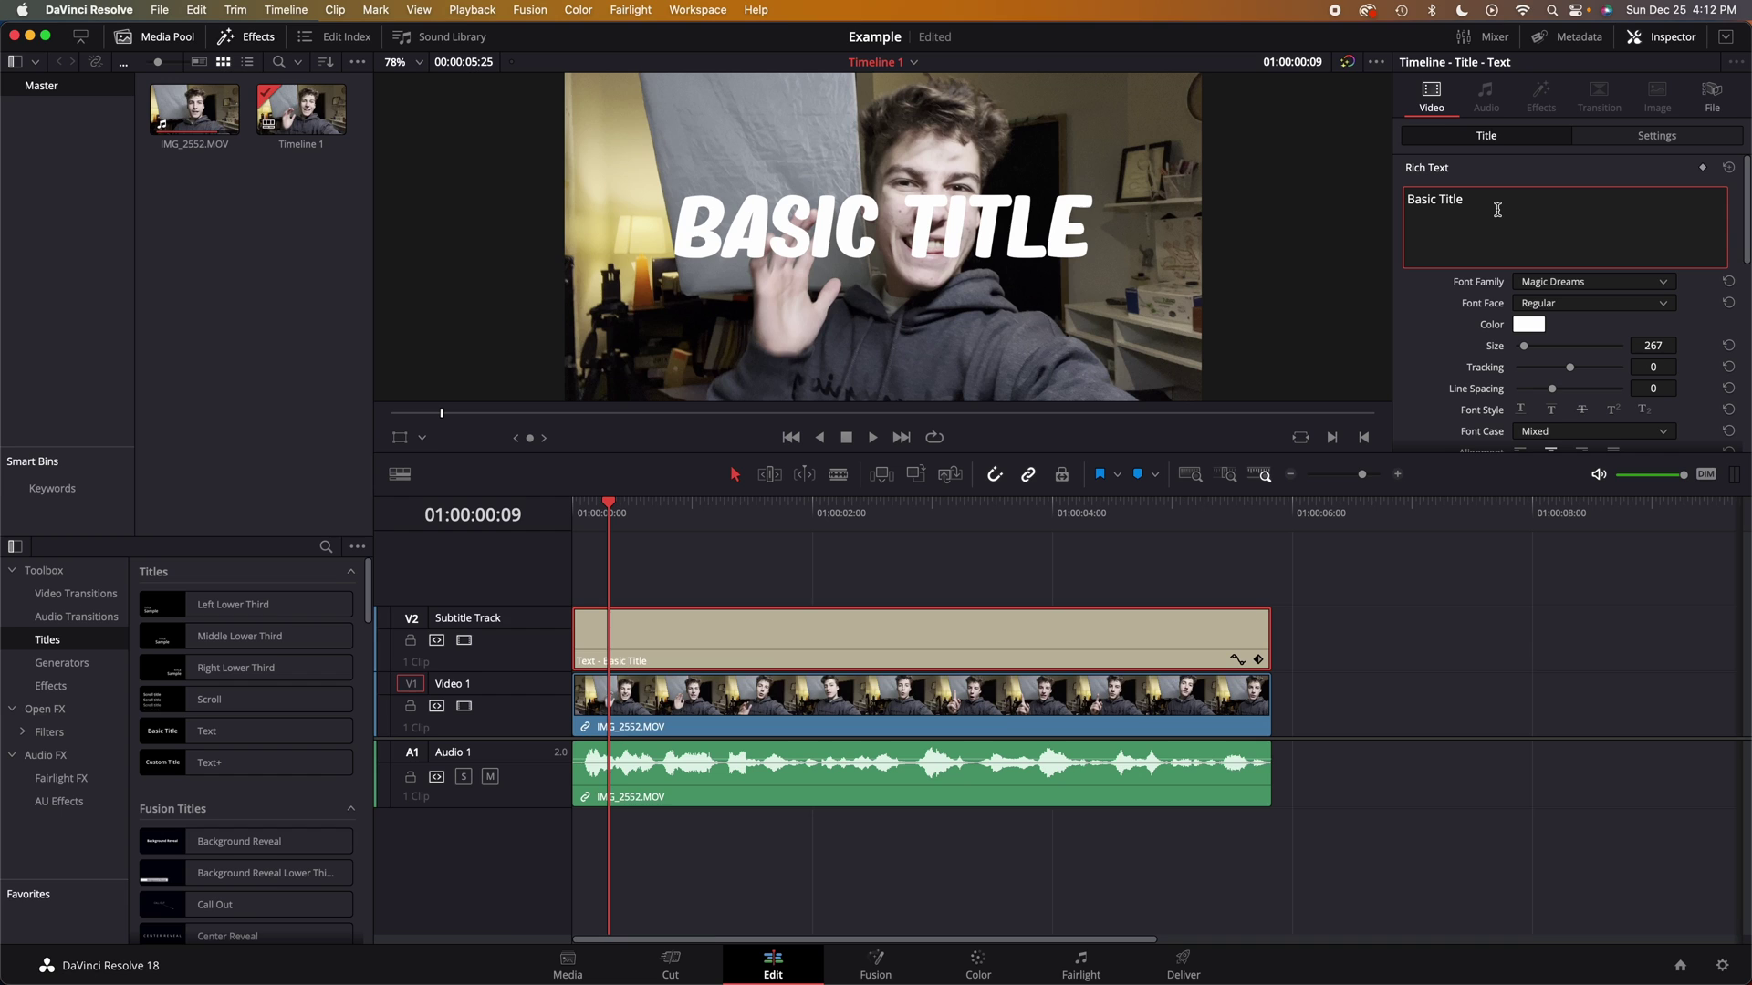
Replace the title text with "In" and lower it in the frame by setting its Y position to 218.
key("super+a")
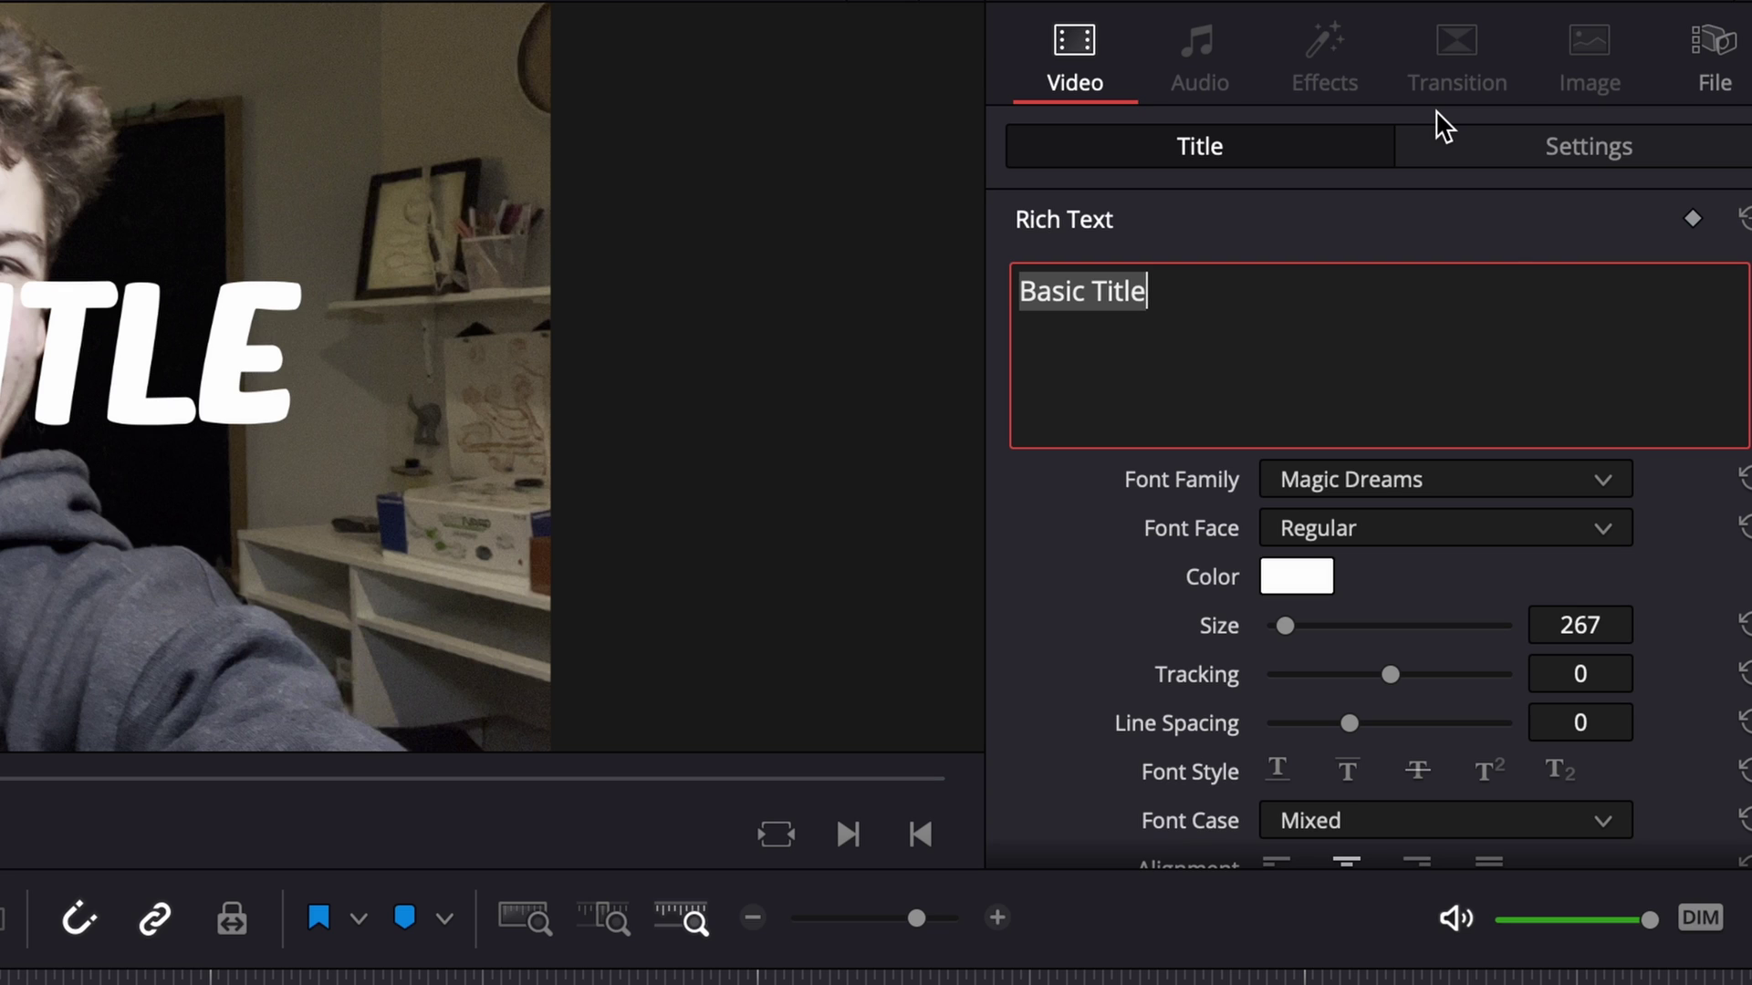
scroll(1521, 370, "up", 5)
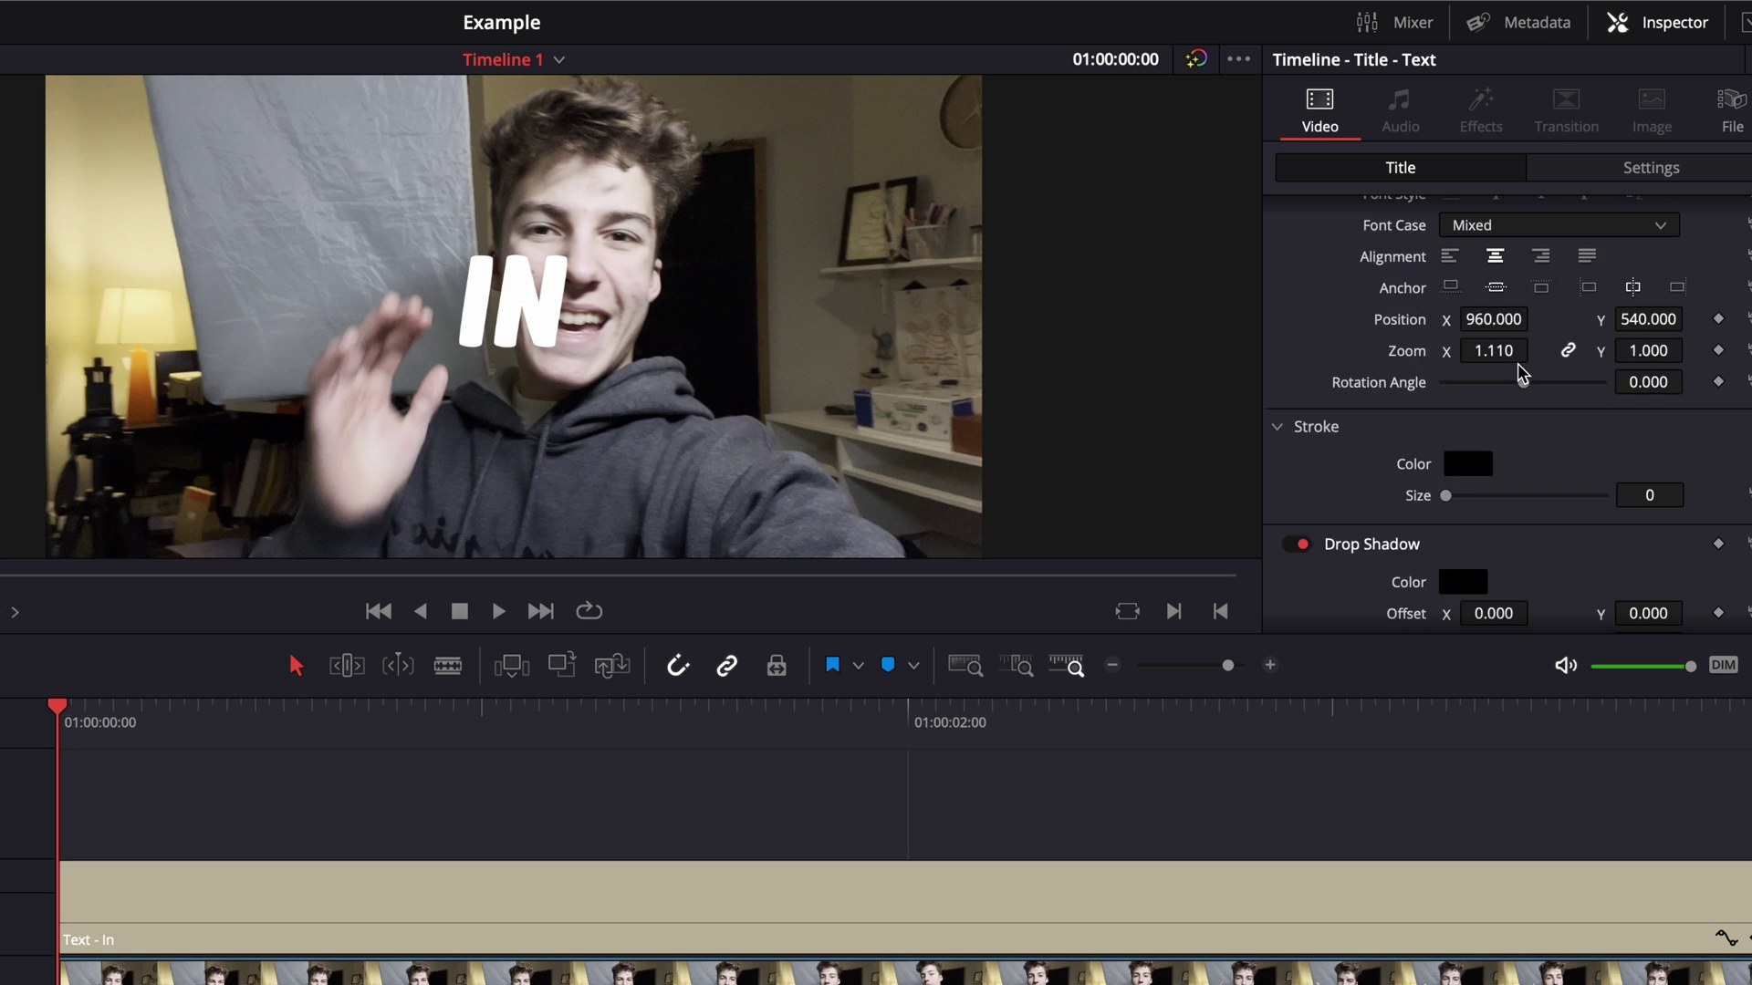
scroll(1587, 391, "down", 3)
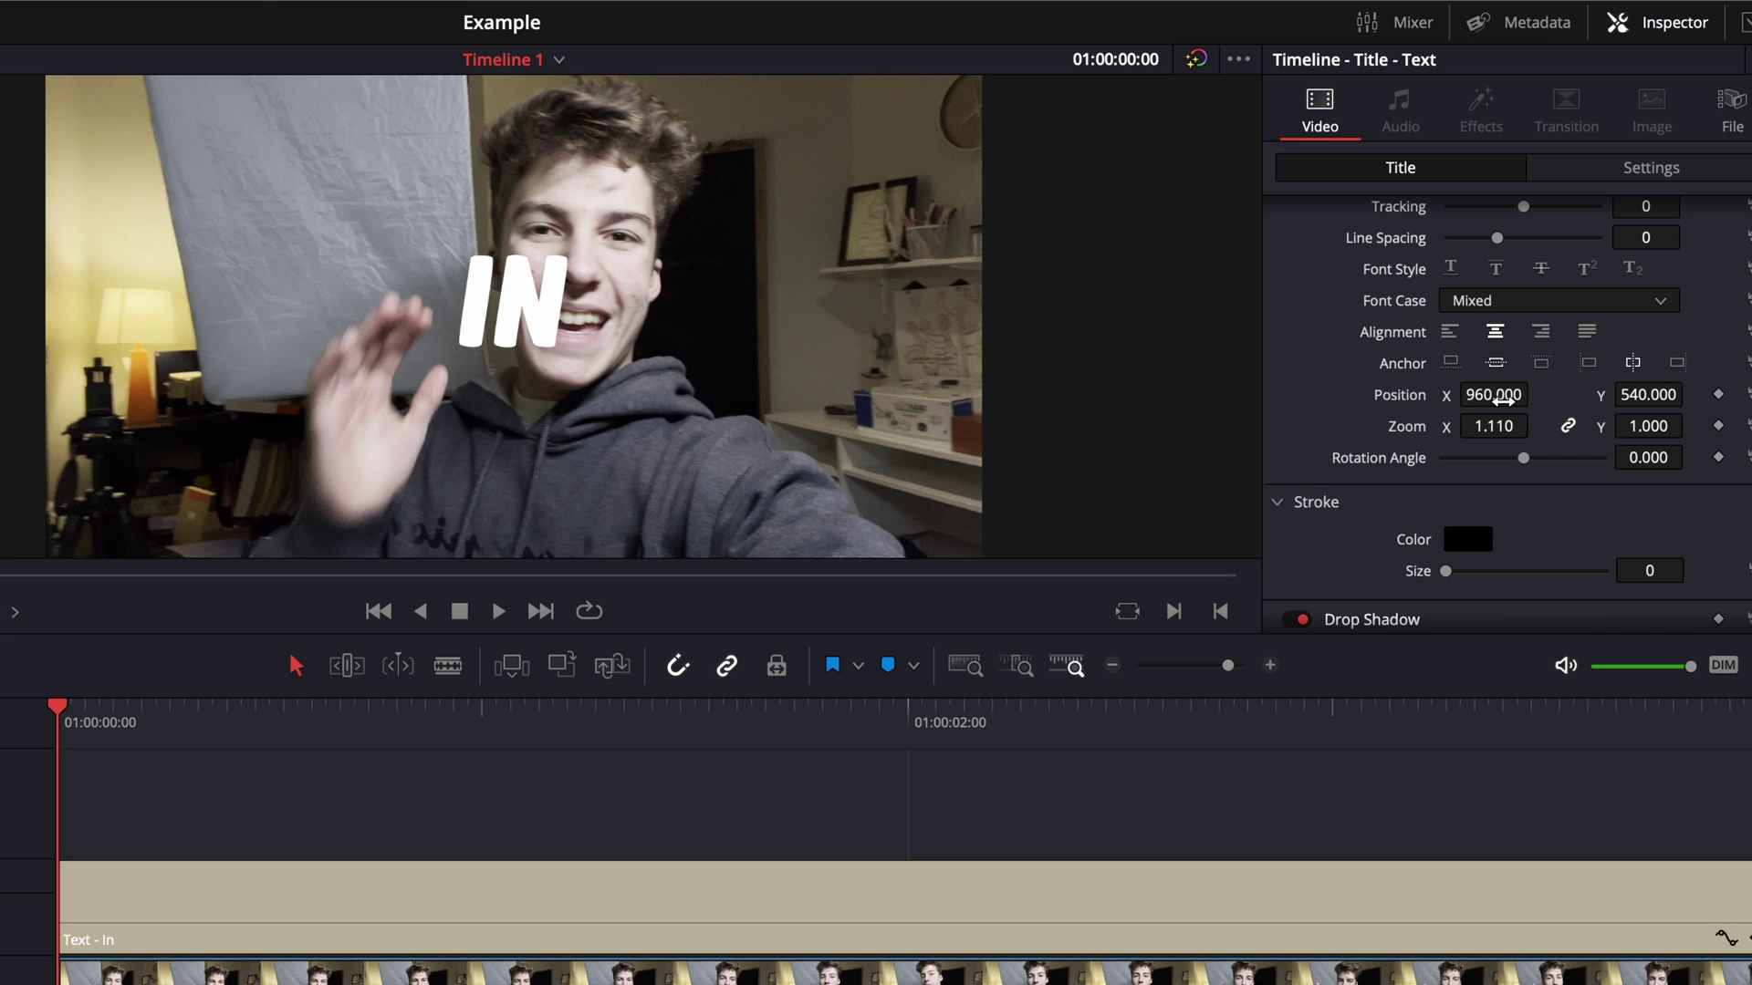
mouse_move(1499, 399)
left_mouse_down()
mouse_move(1481, 397)
mouse_move(1498, 397)
left_mouse_up()
left_click_drag(1656, 394, 1254, 396)
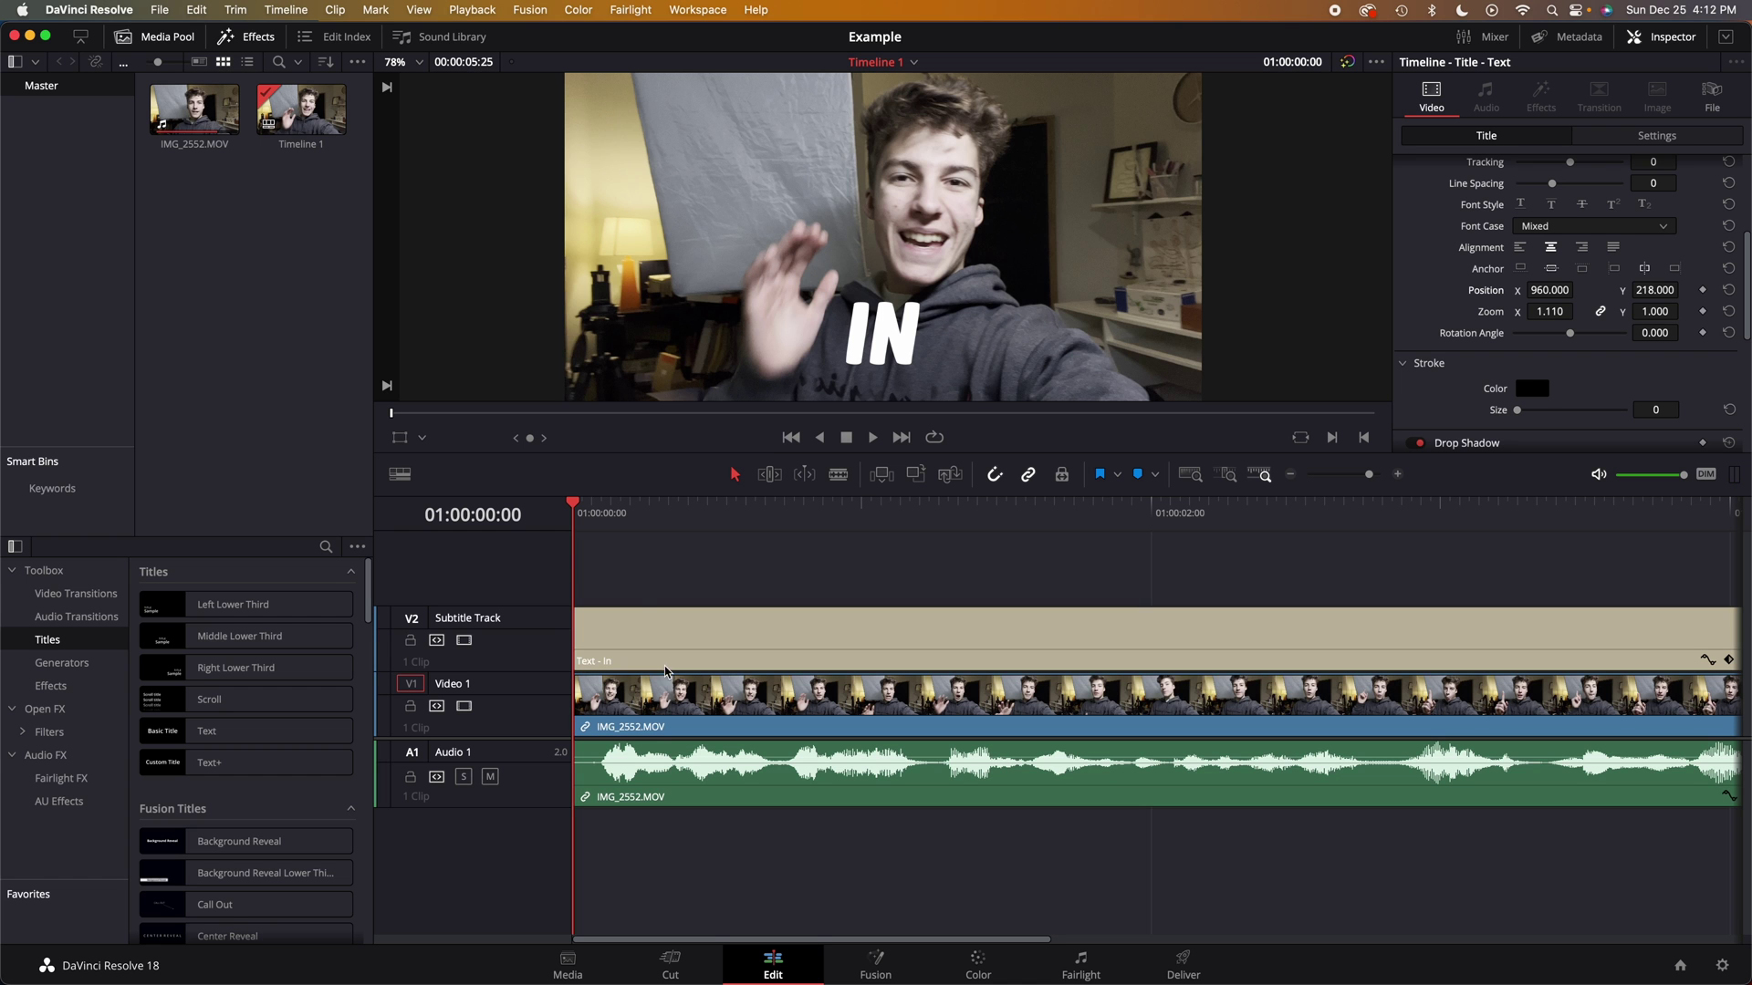
Split the title clip with the Blade tool after the first two spoken words, making the second cut at 01:00:00:21.
left_click(660, 643)
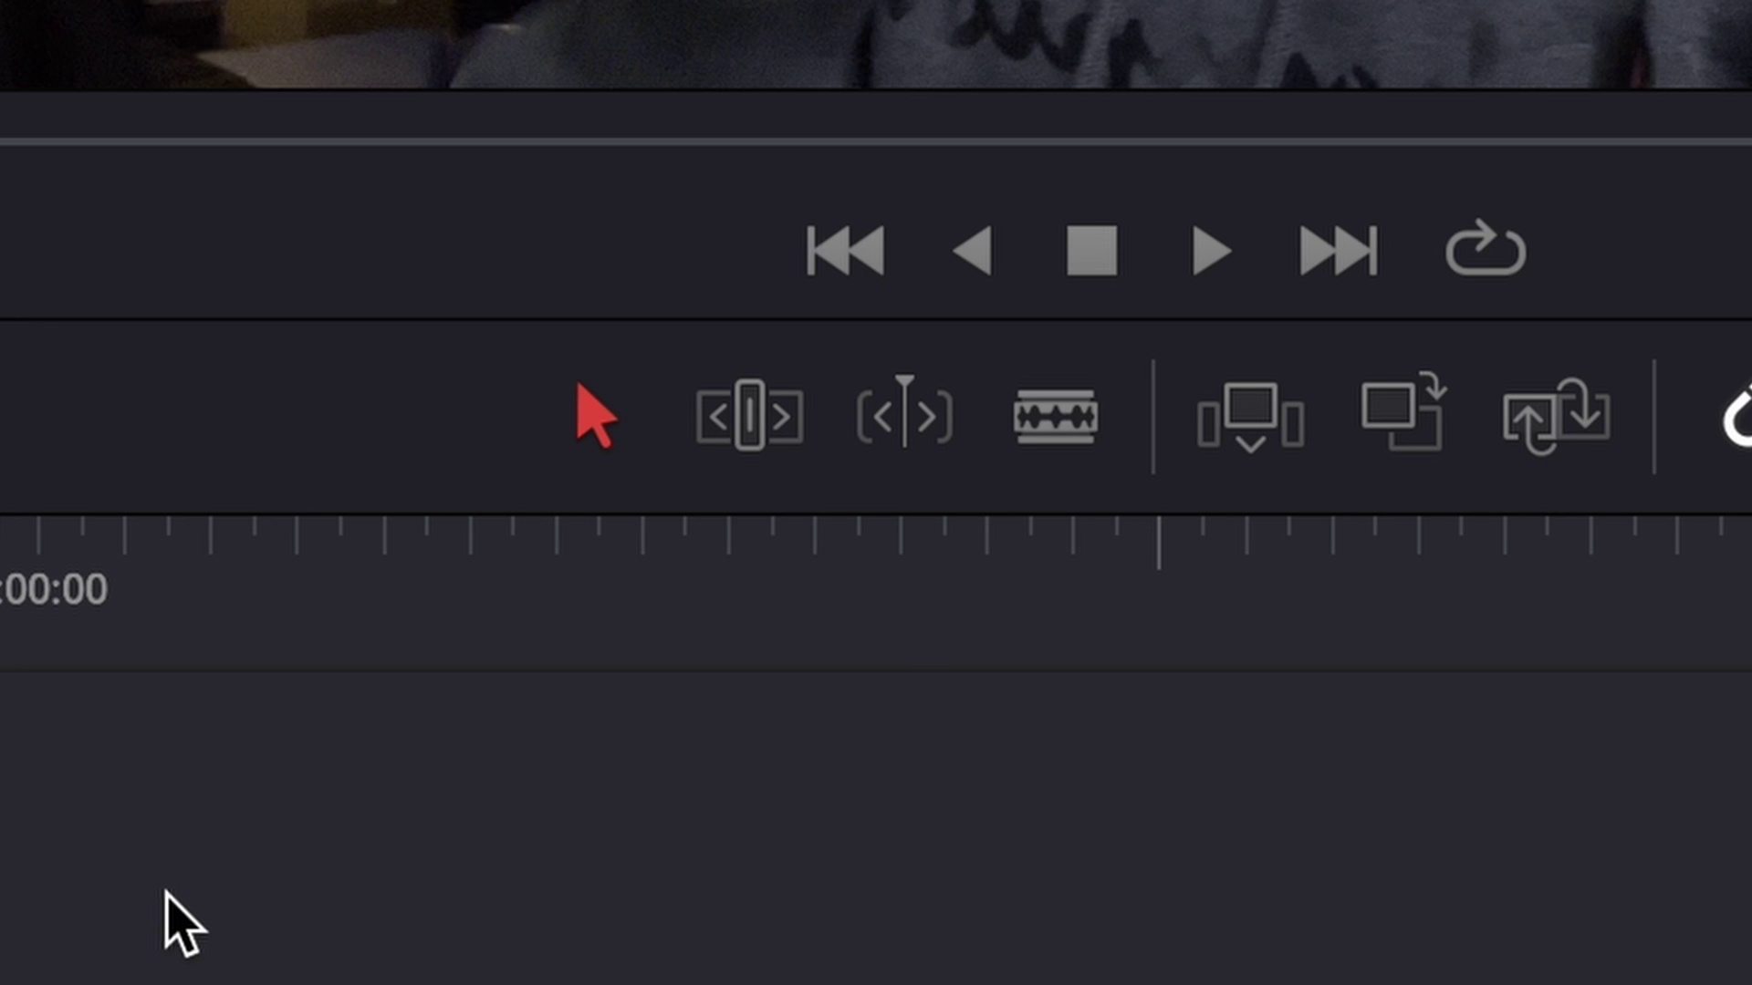
key("b")
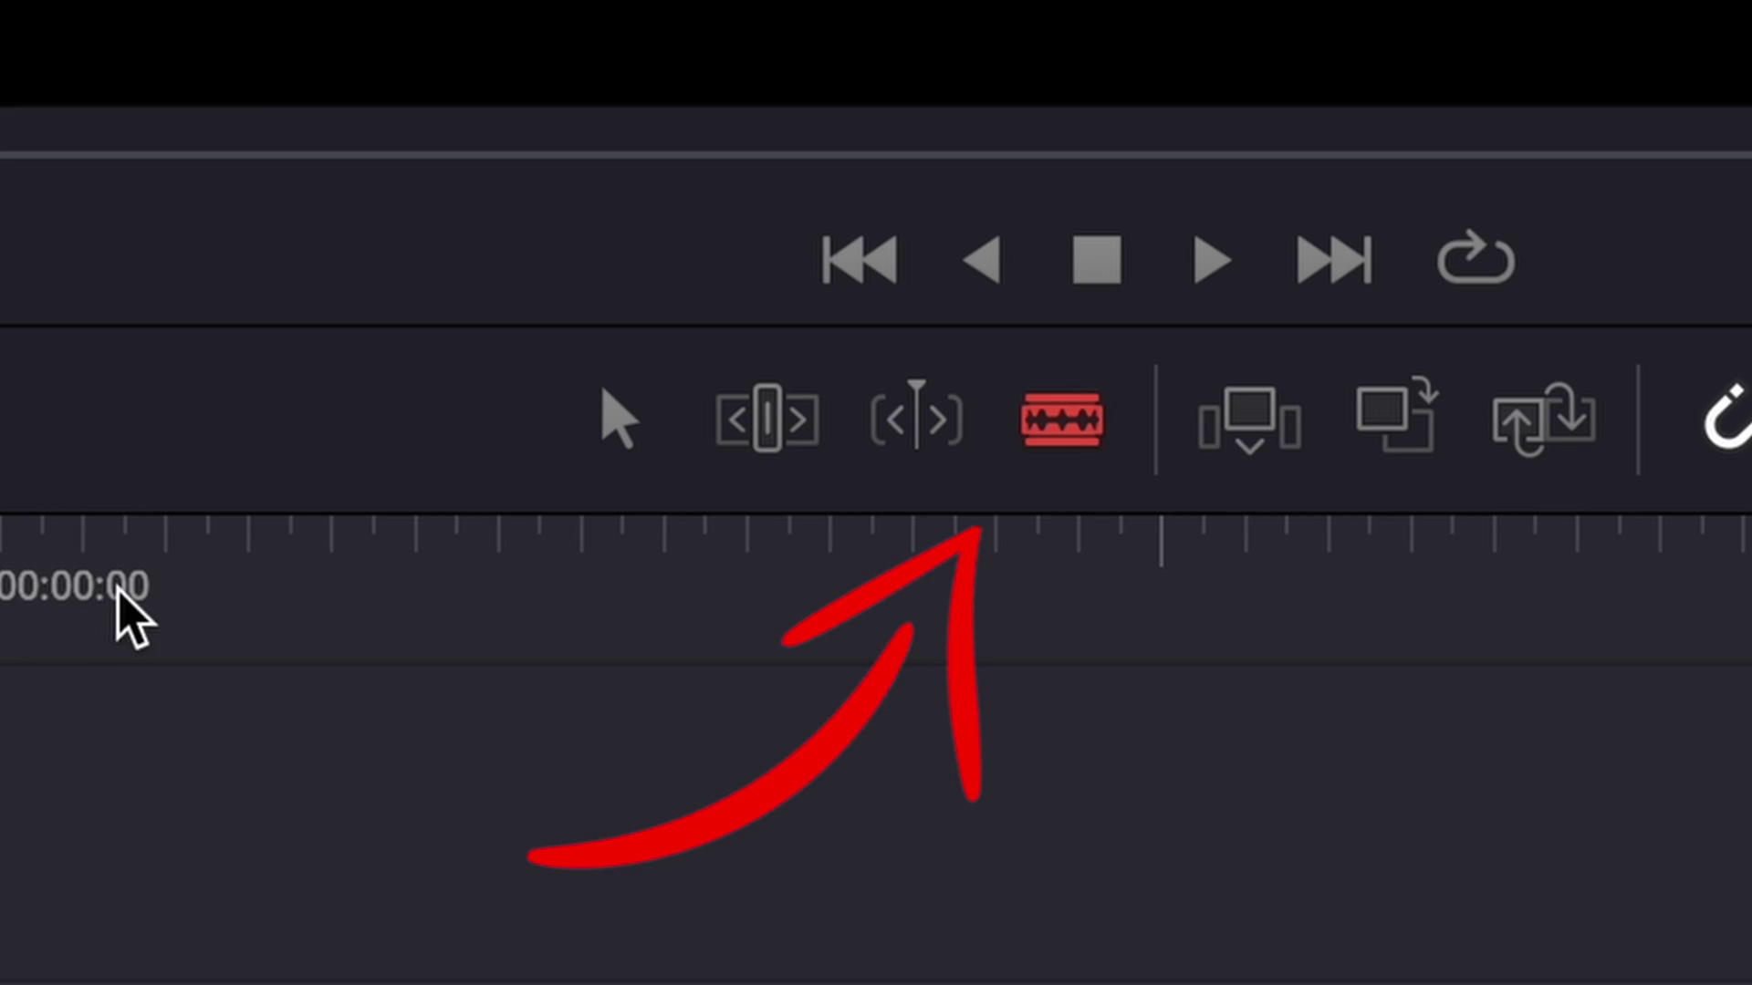
left_click(599, 512)
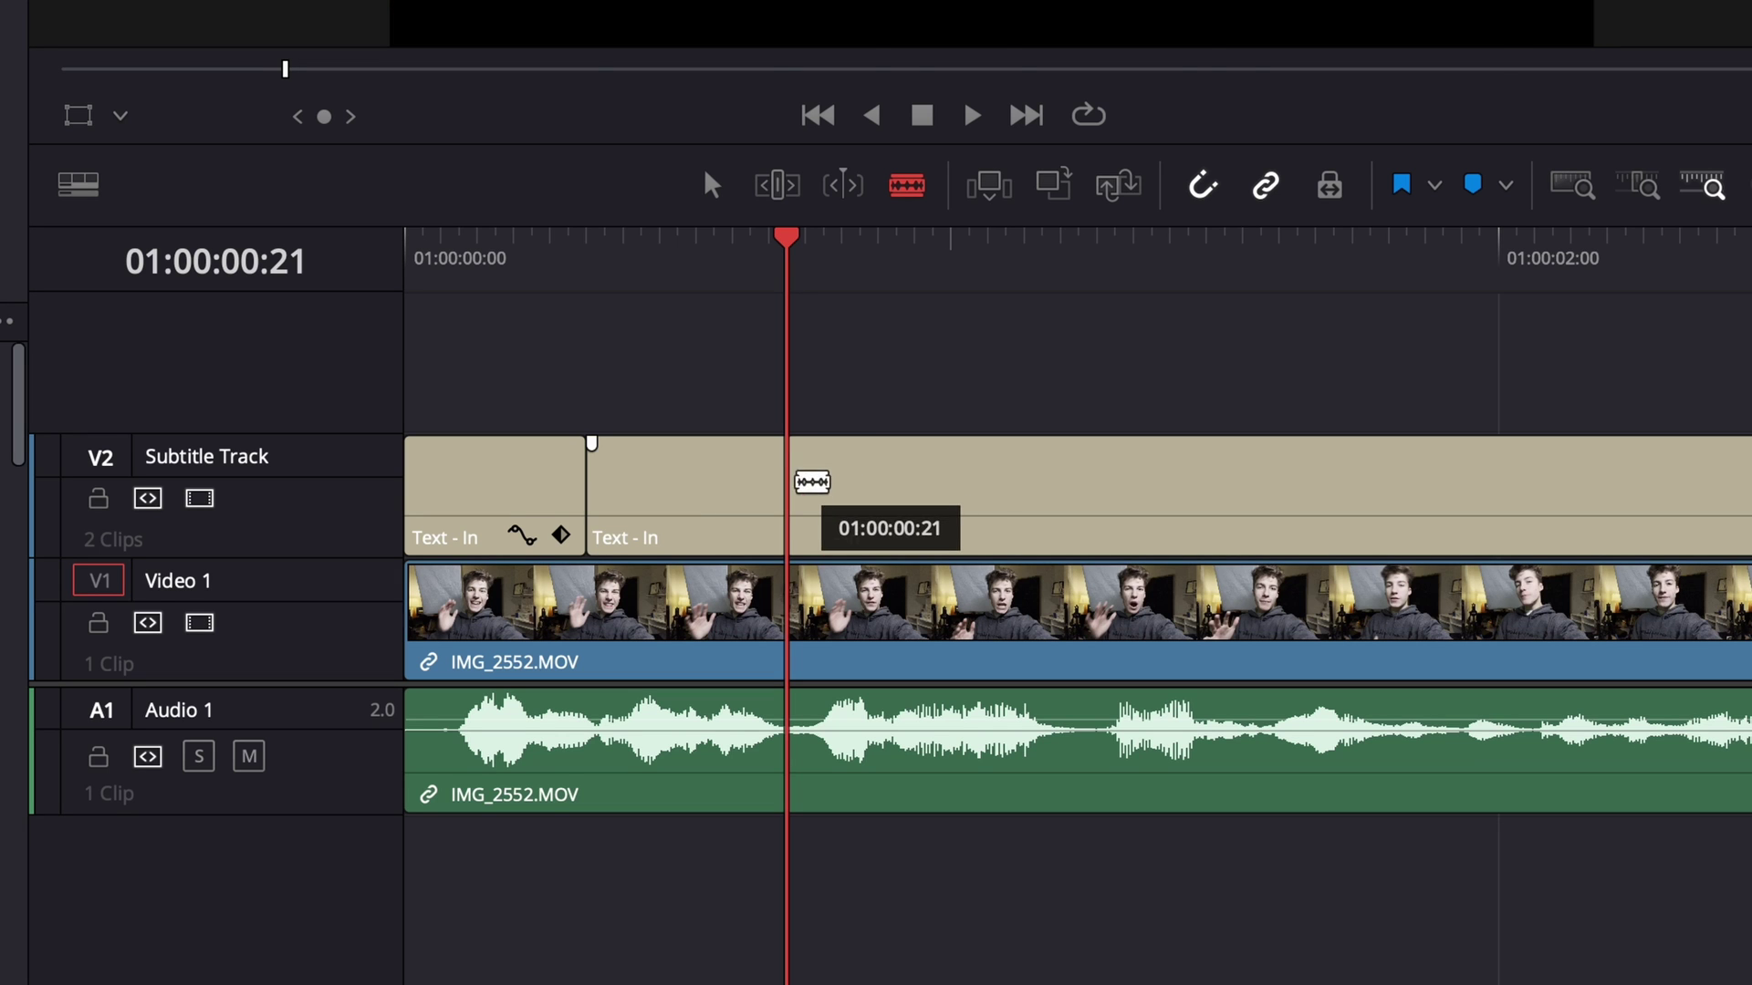
left_click(809, 477)
Play the footage from the start and split the rest of the title clip at each spoken word.
left_click_drag(683, 290, 407, 280)
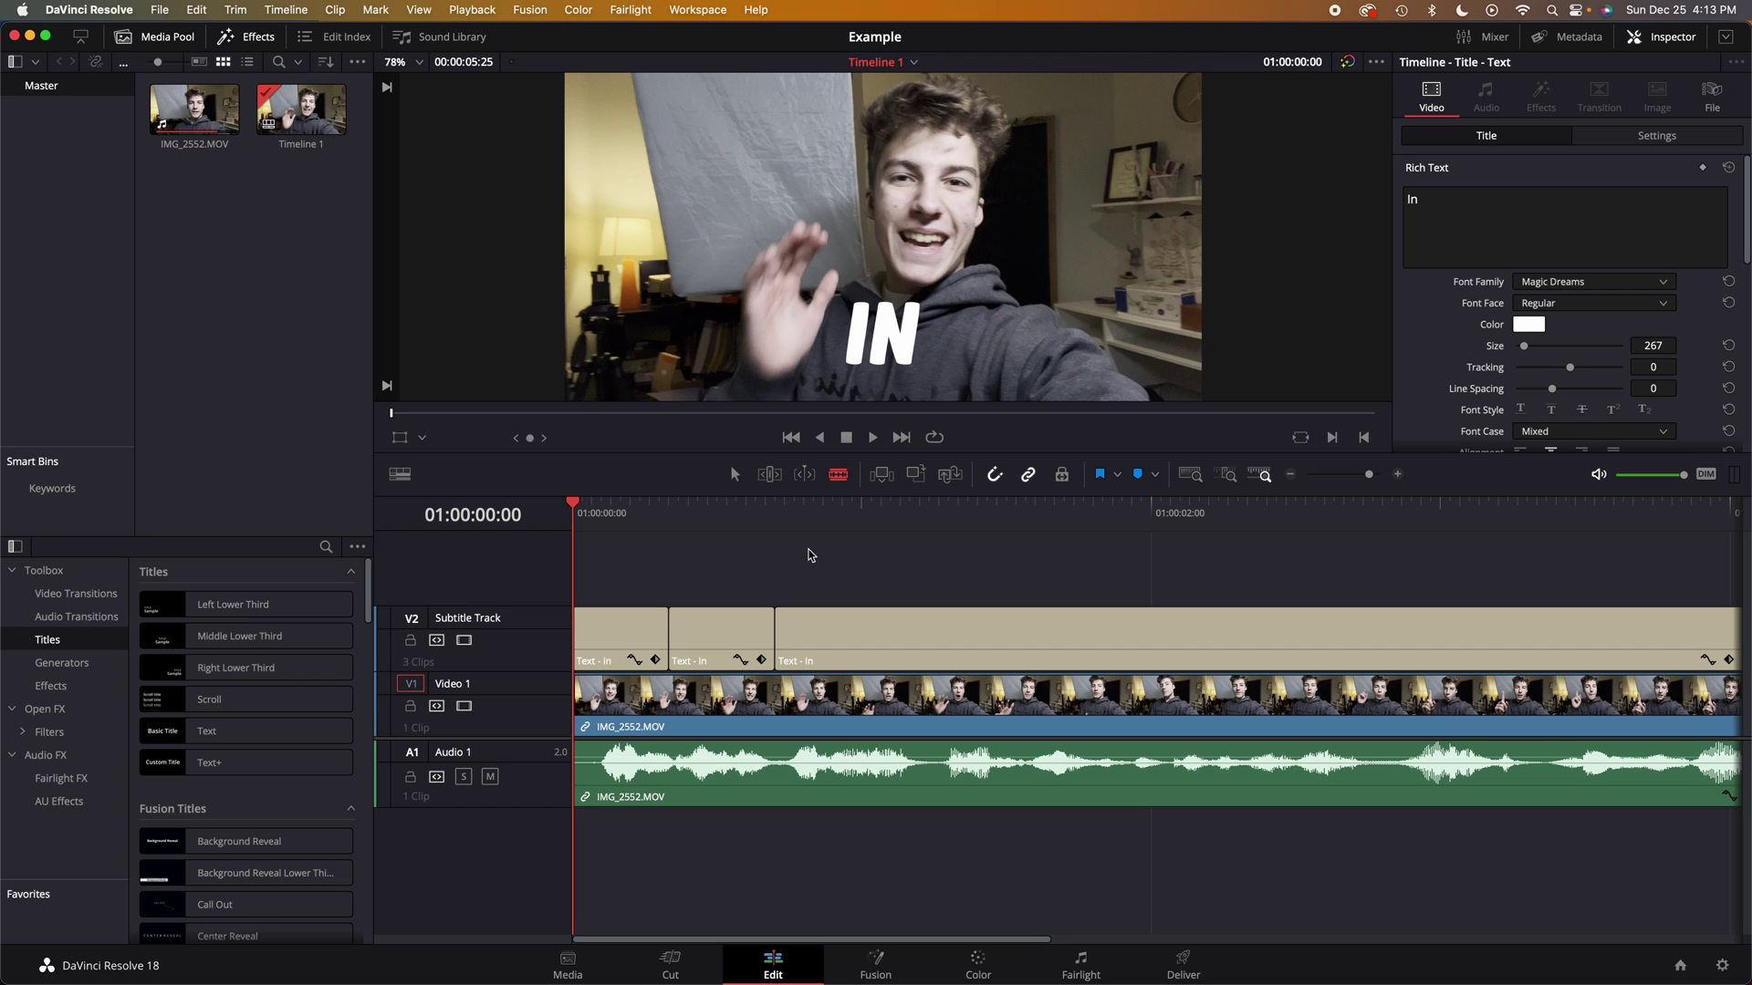
key("space")
left_click(937, 637)
left_click(869, 519)
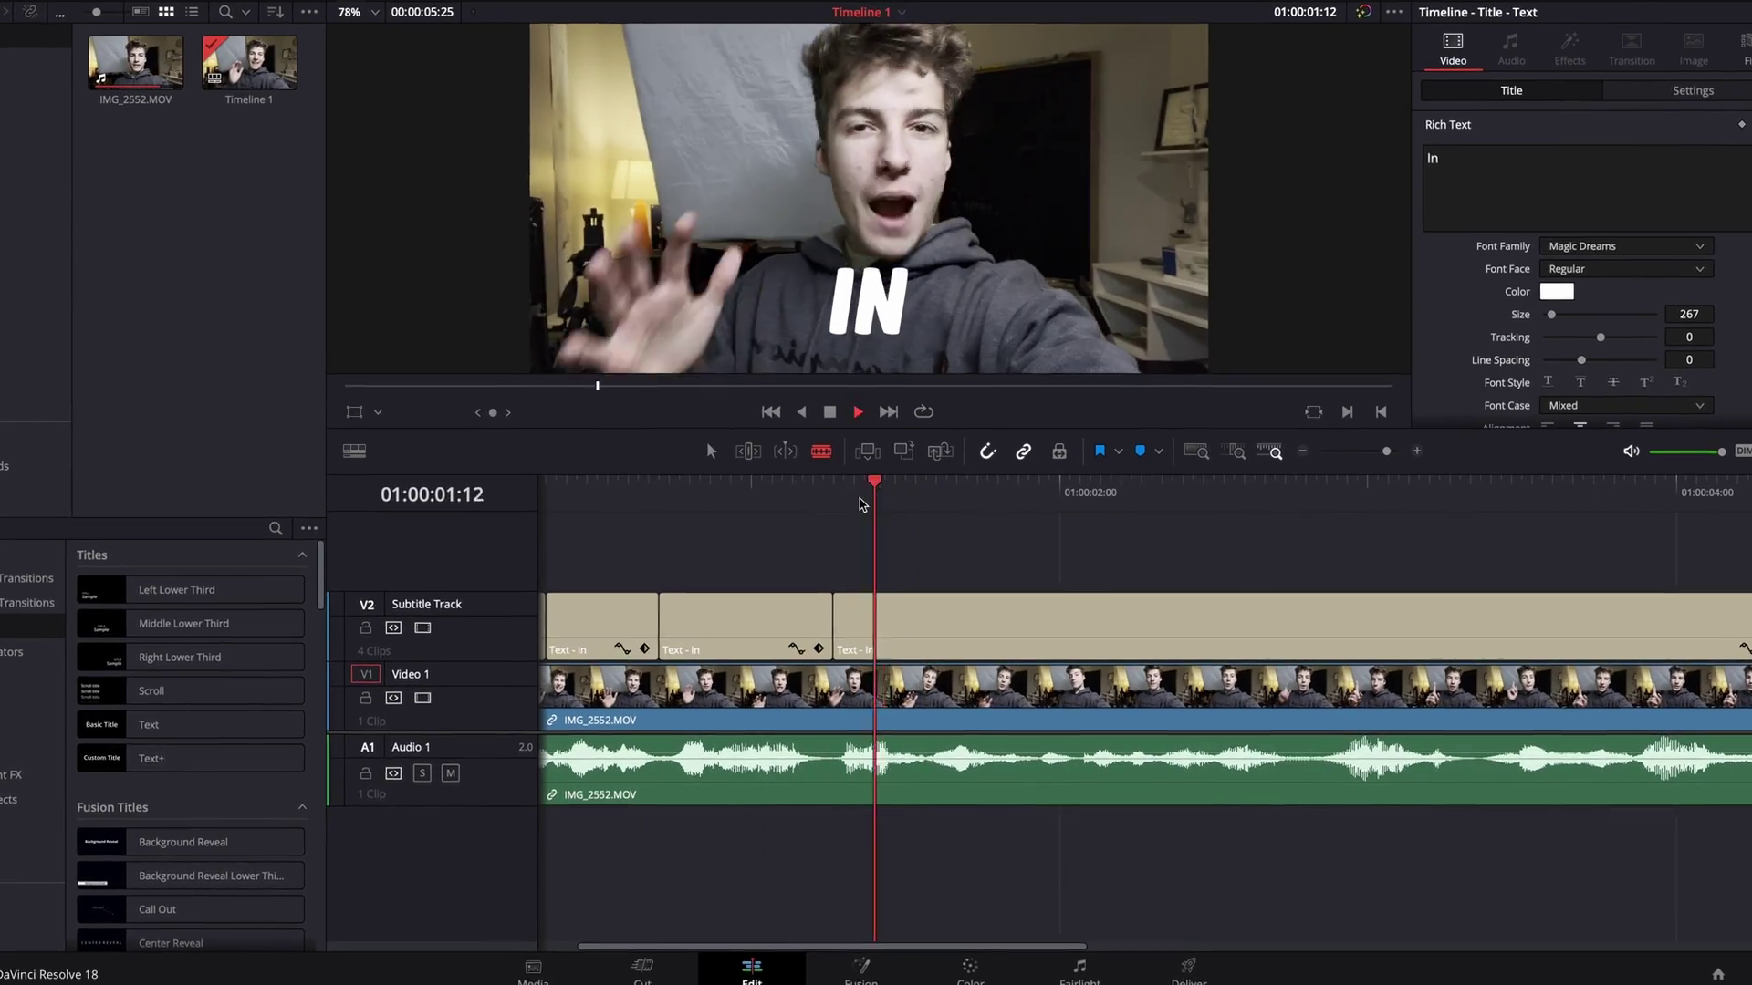
left_click(926, 637)
key("super+b")
key("super+b")
key("super+b")
key("super+b")
key("super+b")
key("super+b")
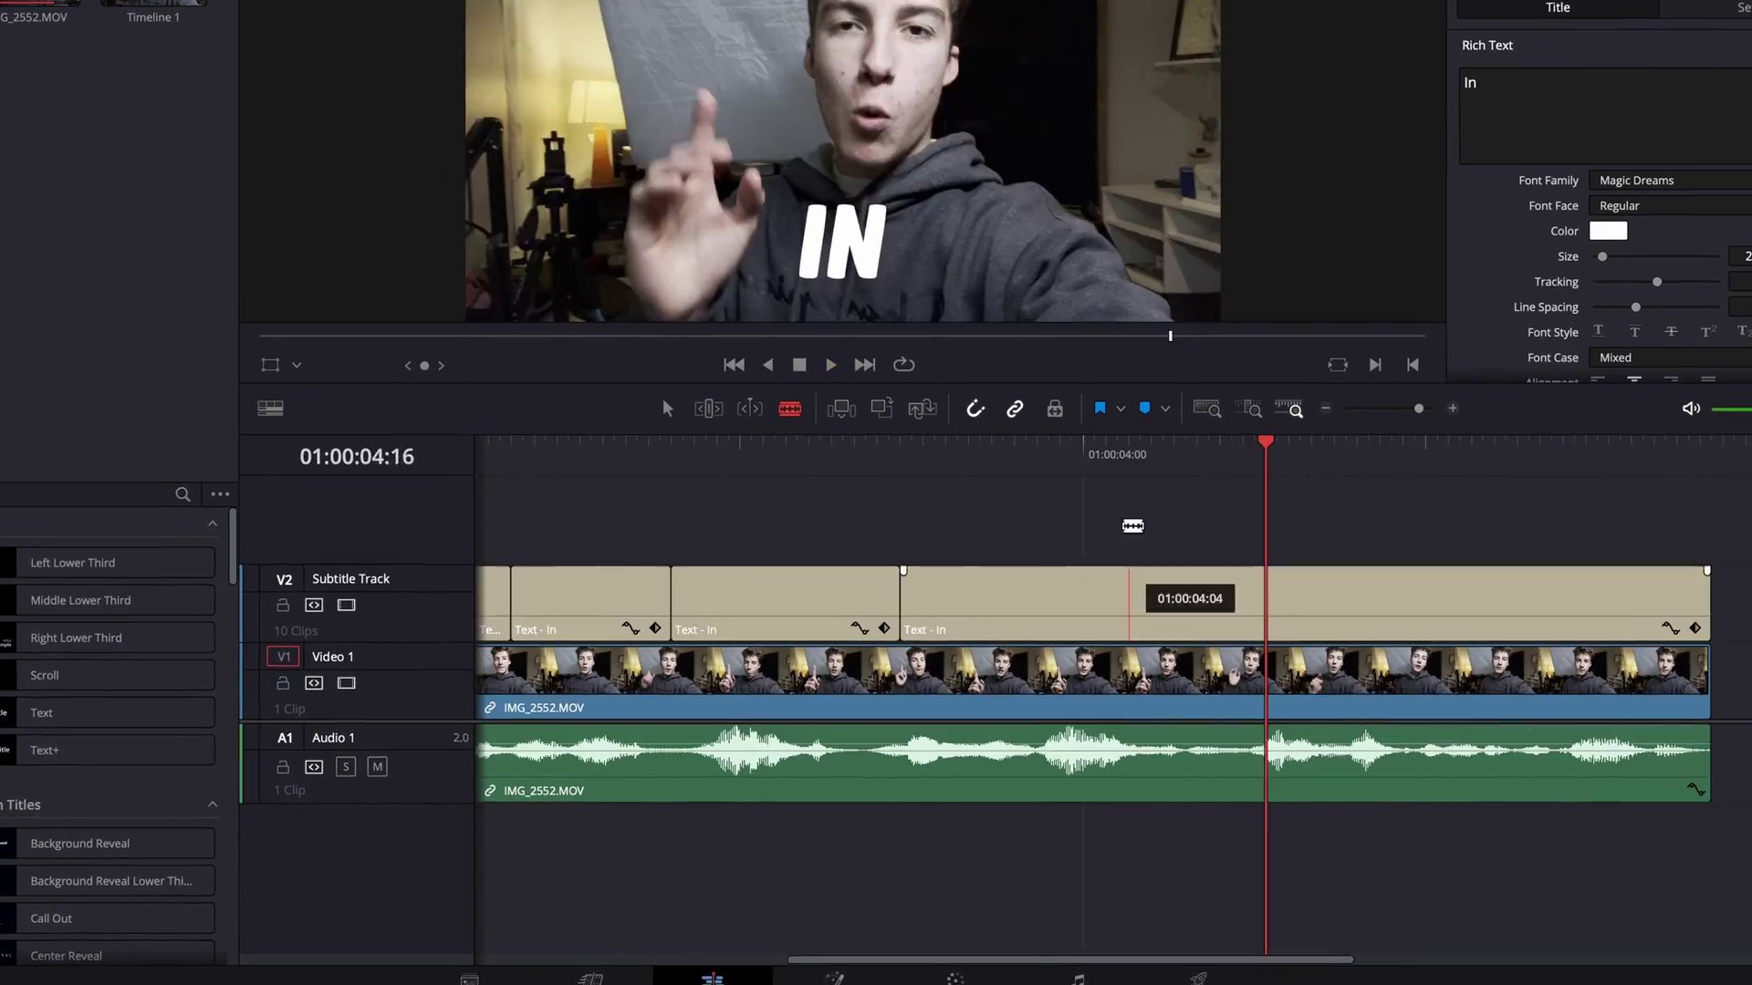
key("space")
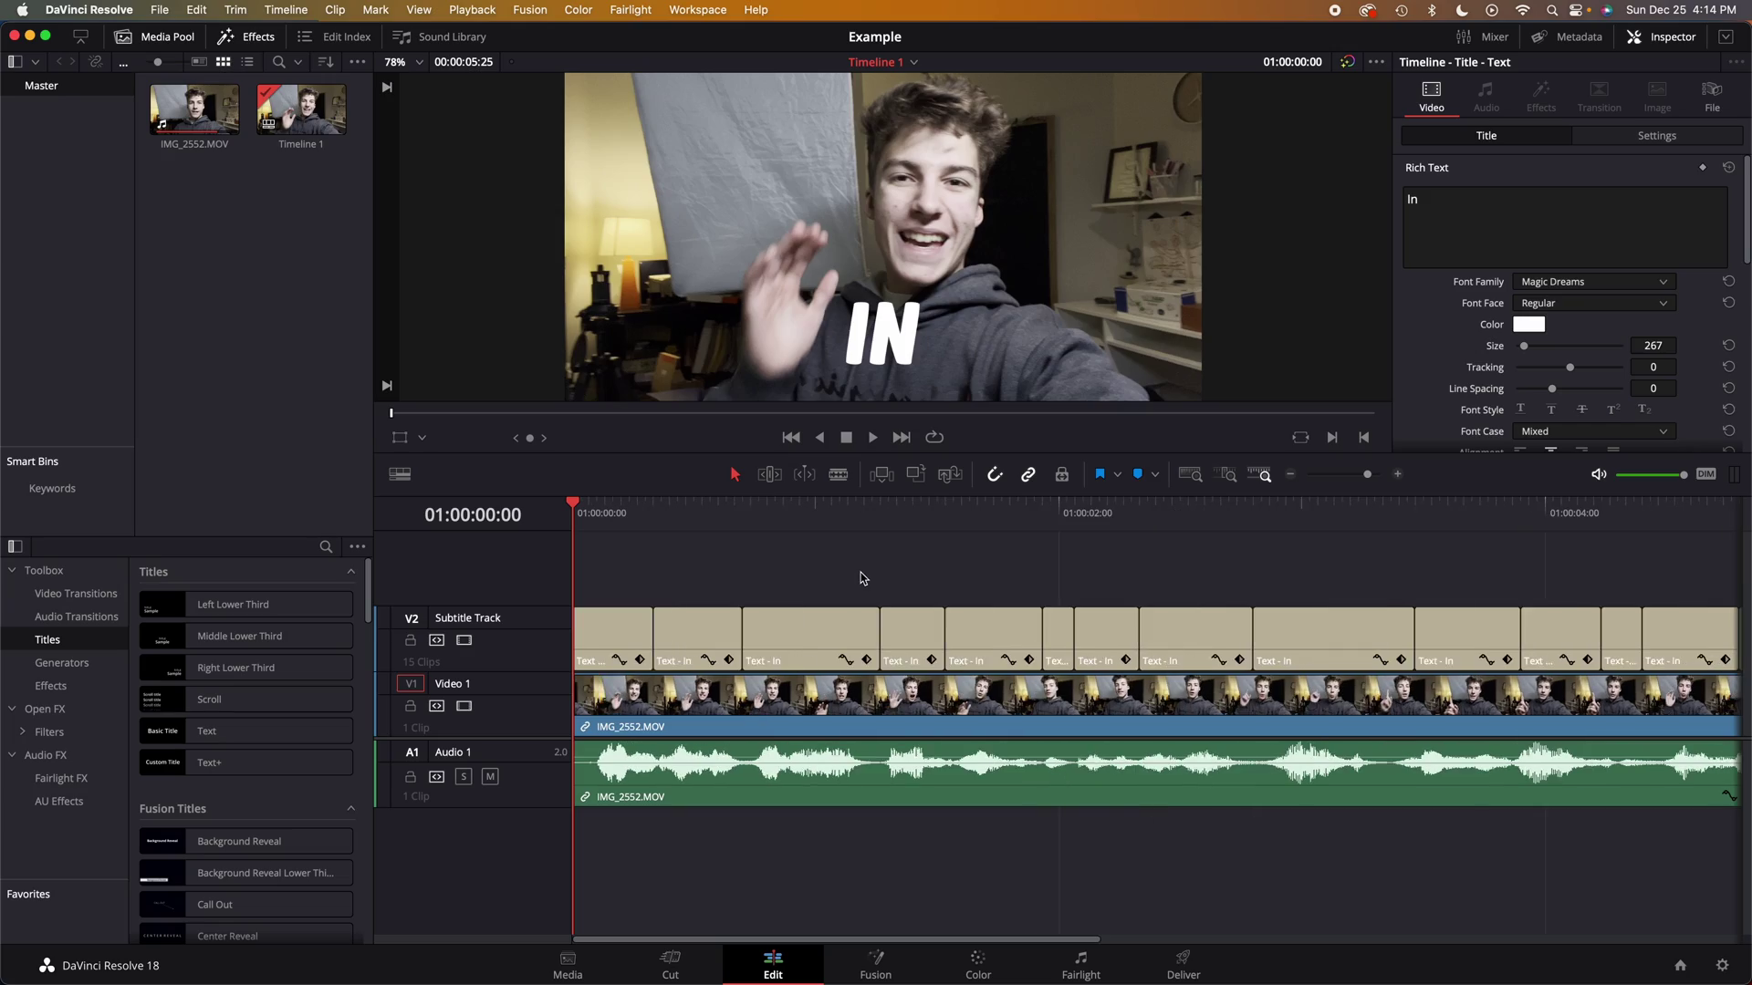
Replace the text of the last title clip with "Subscriber" and slightly reduce its font size.
scroll(873, 584, "down", 7)
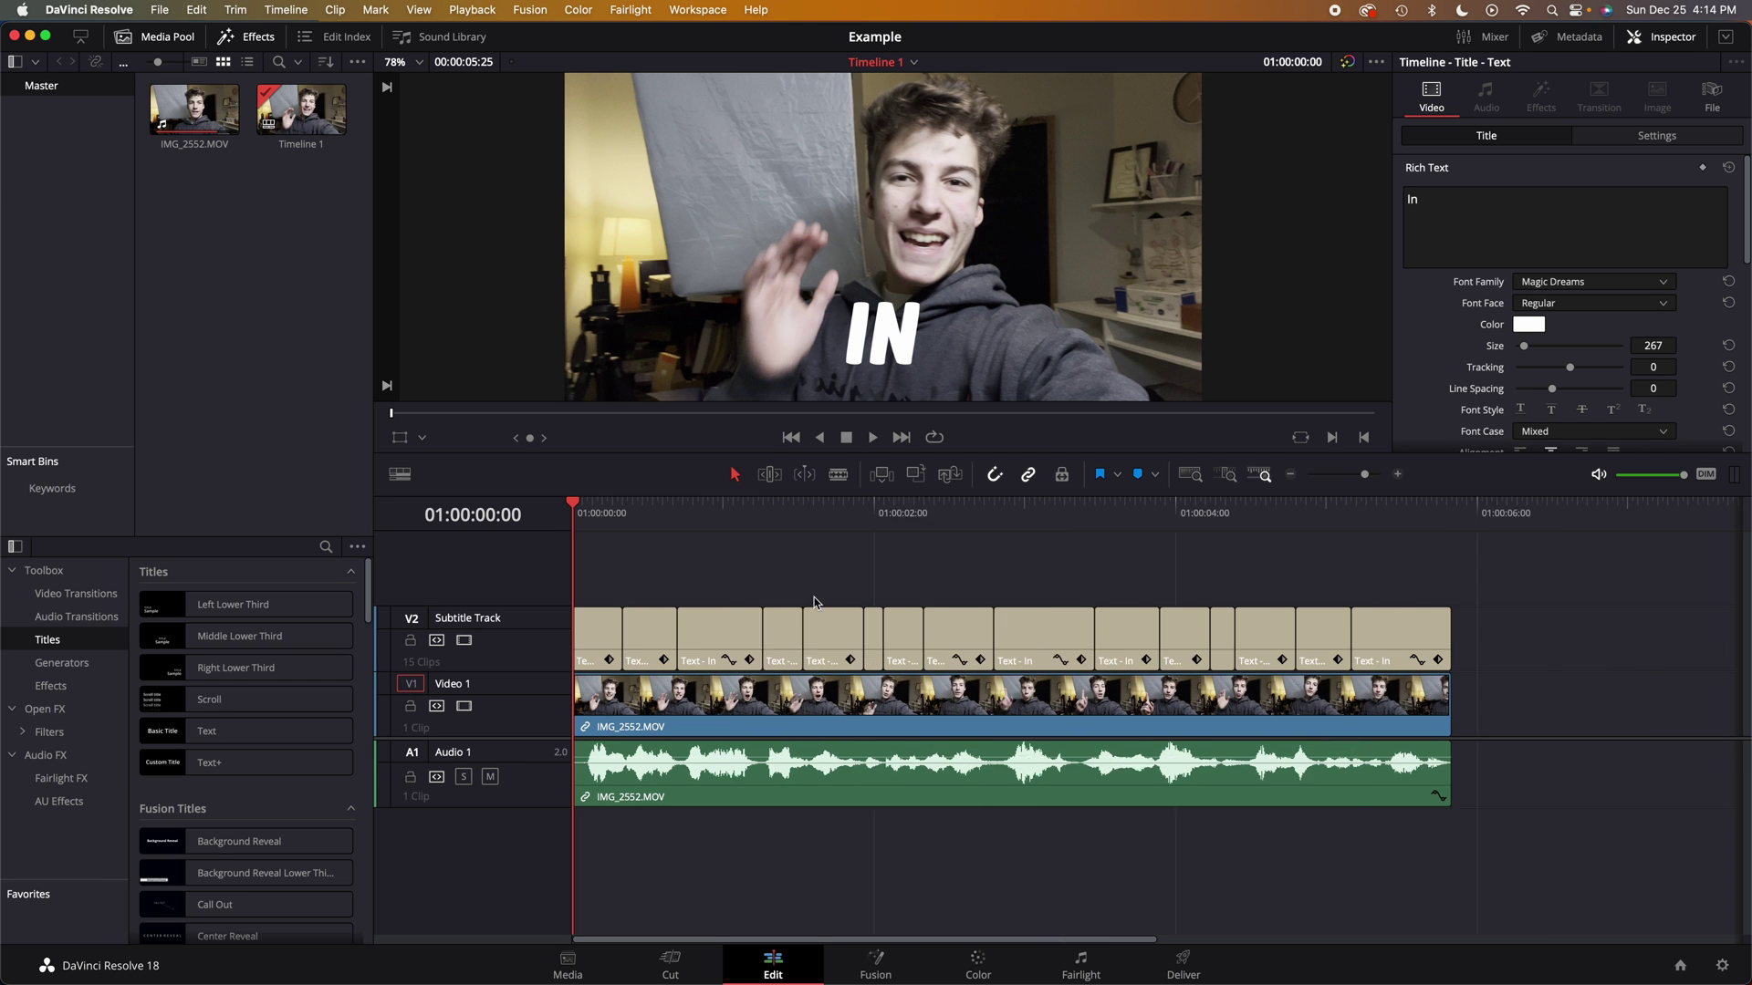
left_click_drag(616, 527, 651, 516)
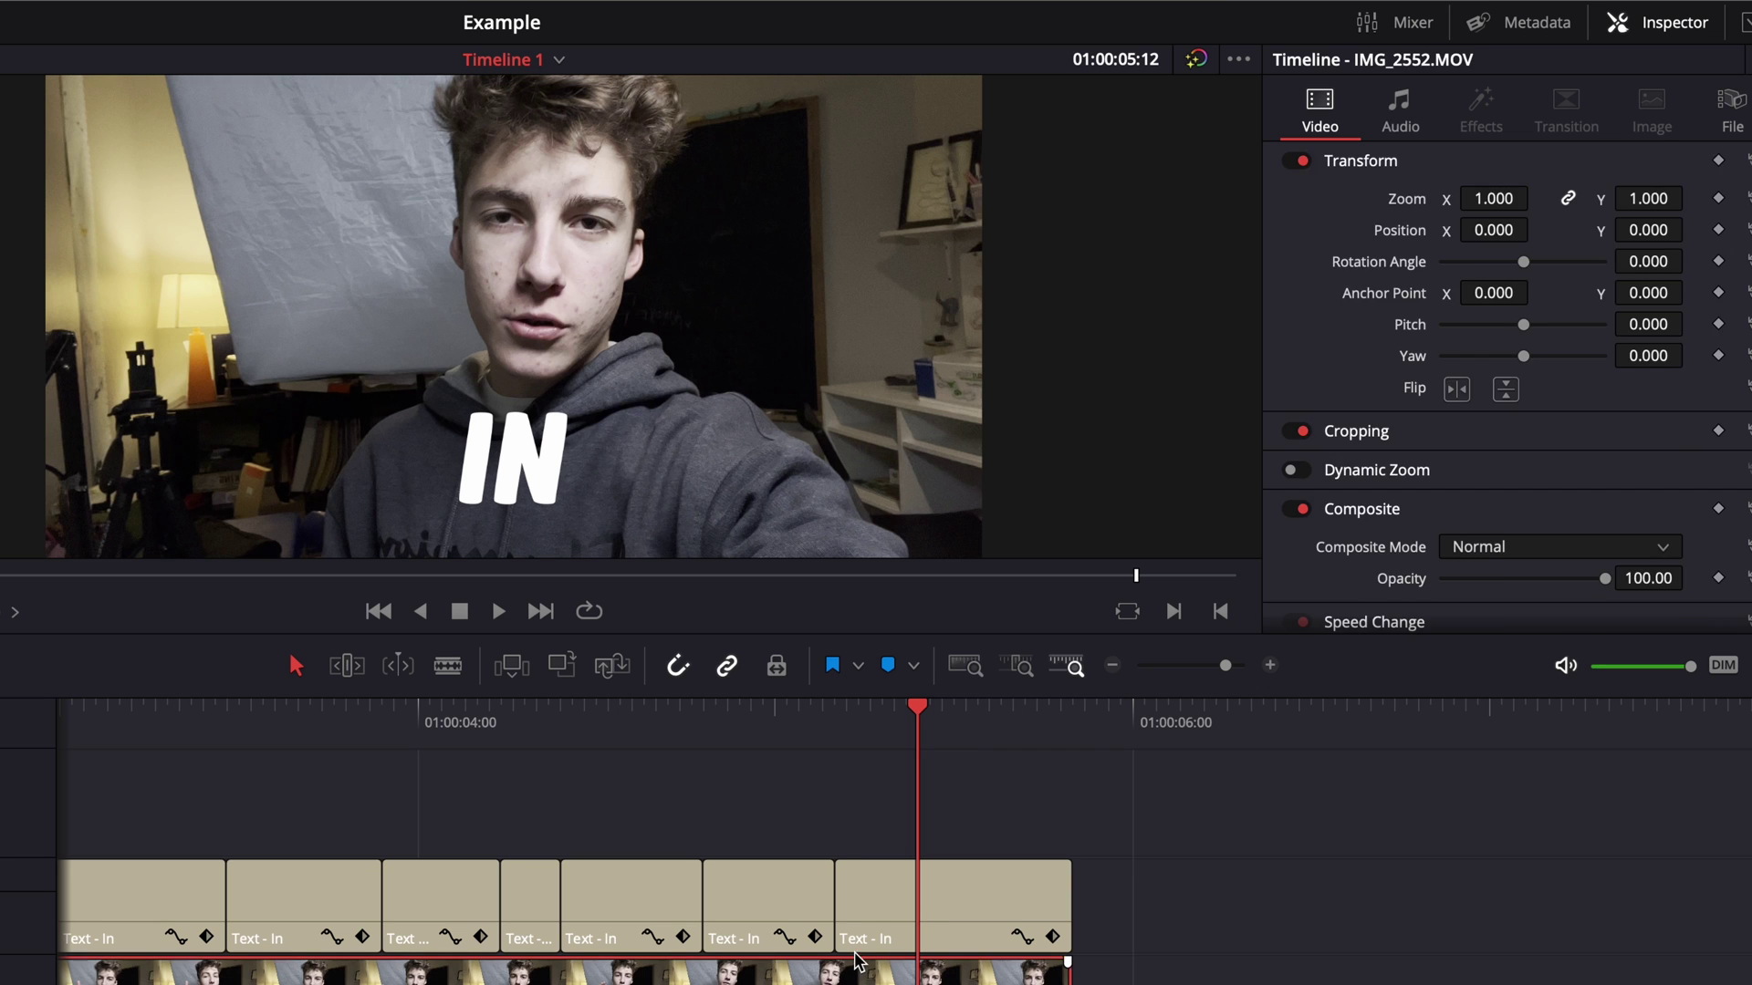
left_click(922, 903)
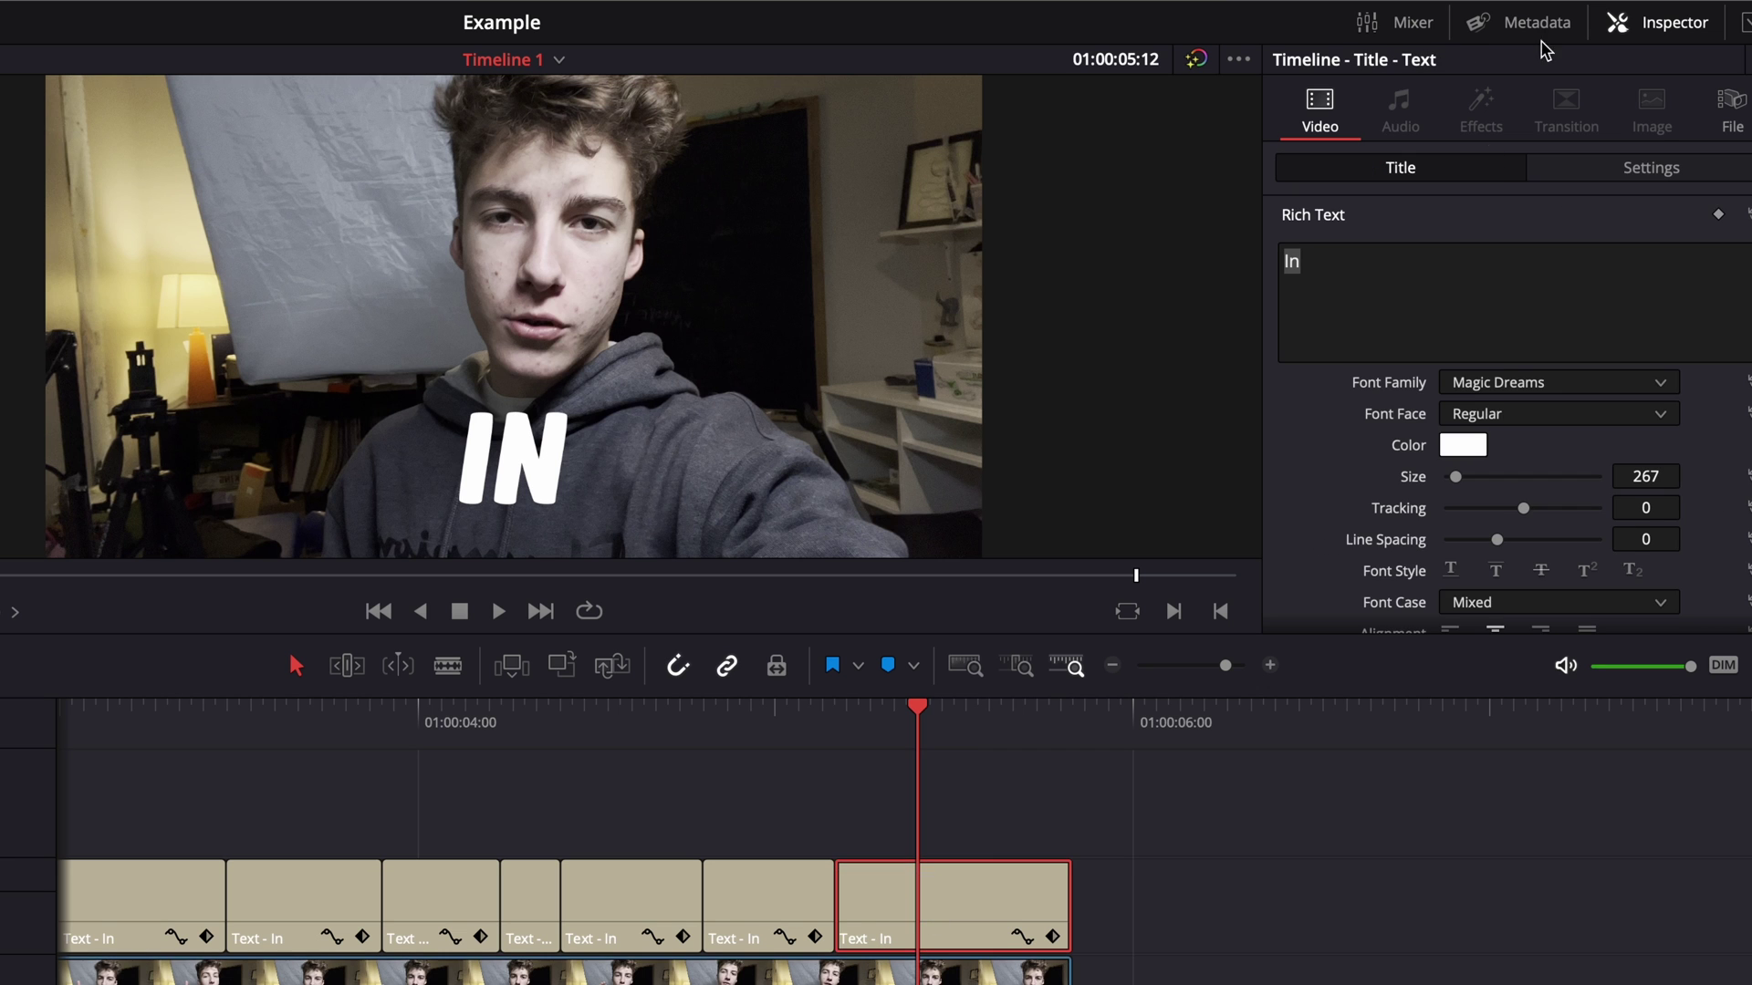
left_click(1416, 271)
key("BackSpace")
key("BackSpace")
type("Subscriber")
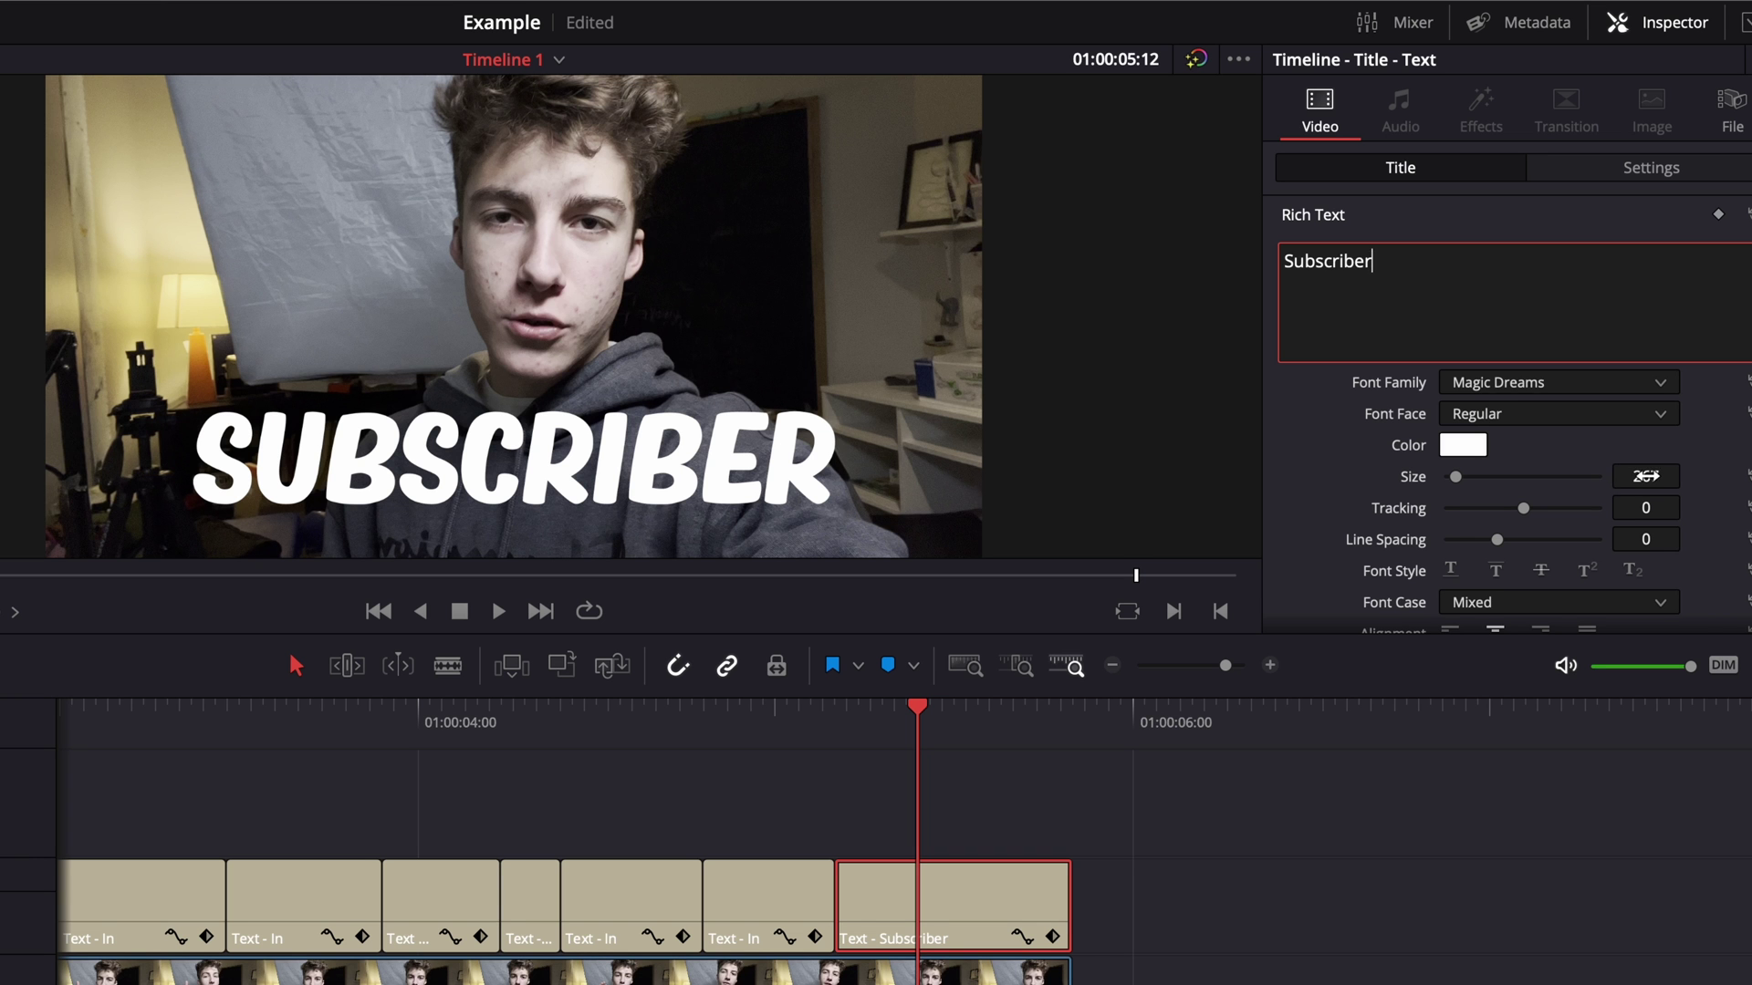
left_click_drag(1655, 345, 1642, 346)
left_click_drag(1529, 405, 1525, 404)
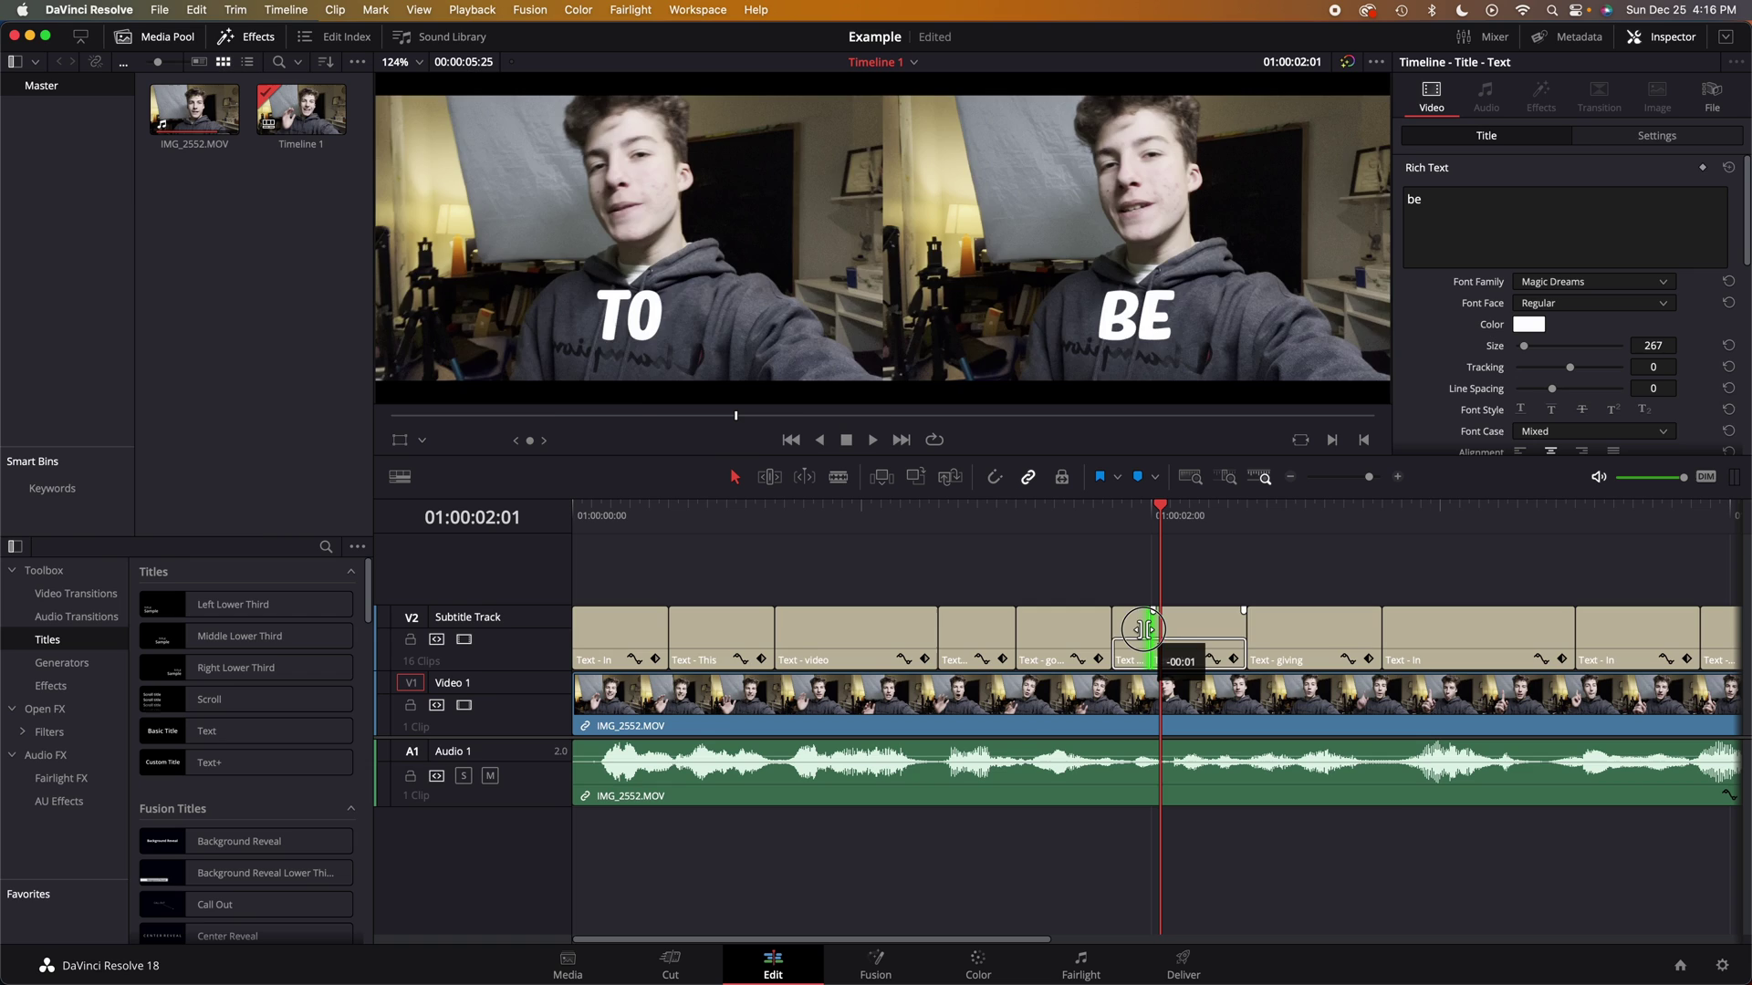
Adjust the cut between the "to" and "be" titles to match the speech, and play the subtitles back.
left_click_drag(1141, 626, 1151, 626)
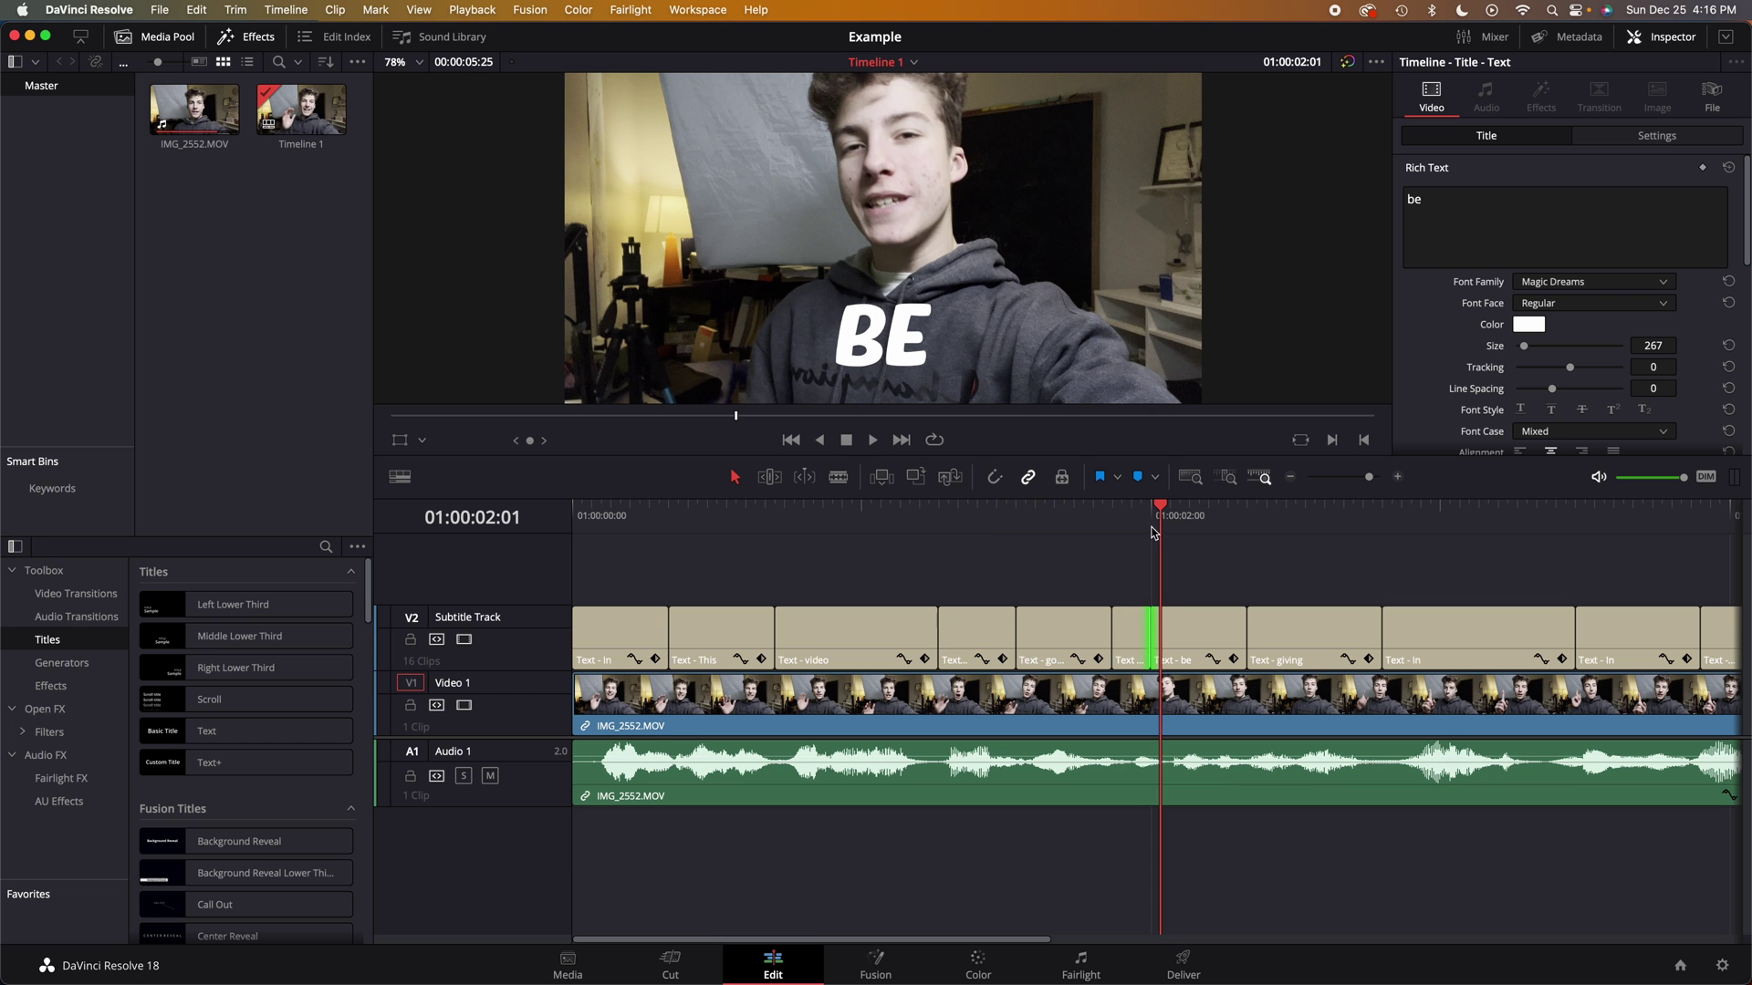
left_click_drag(1145, 638, 1220, 615)
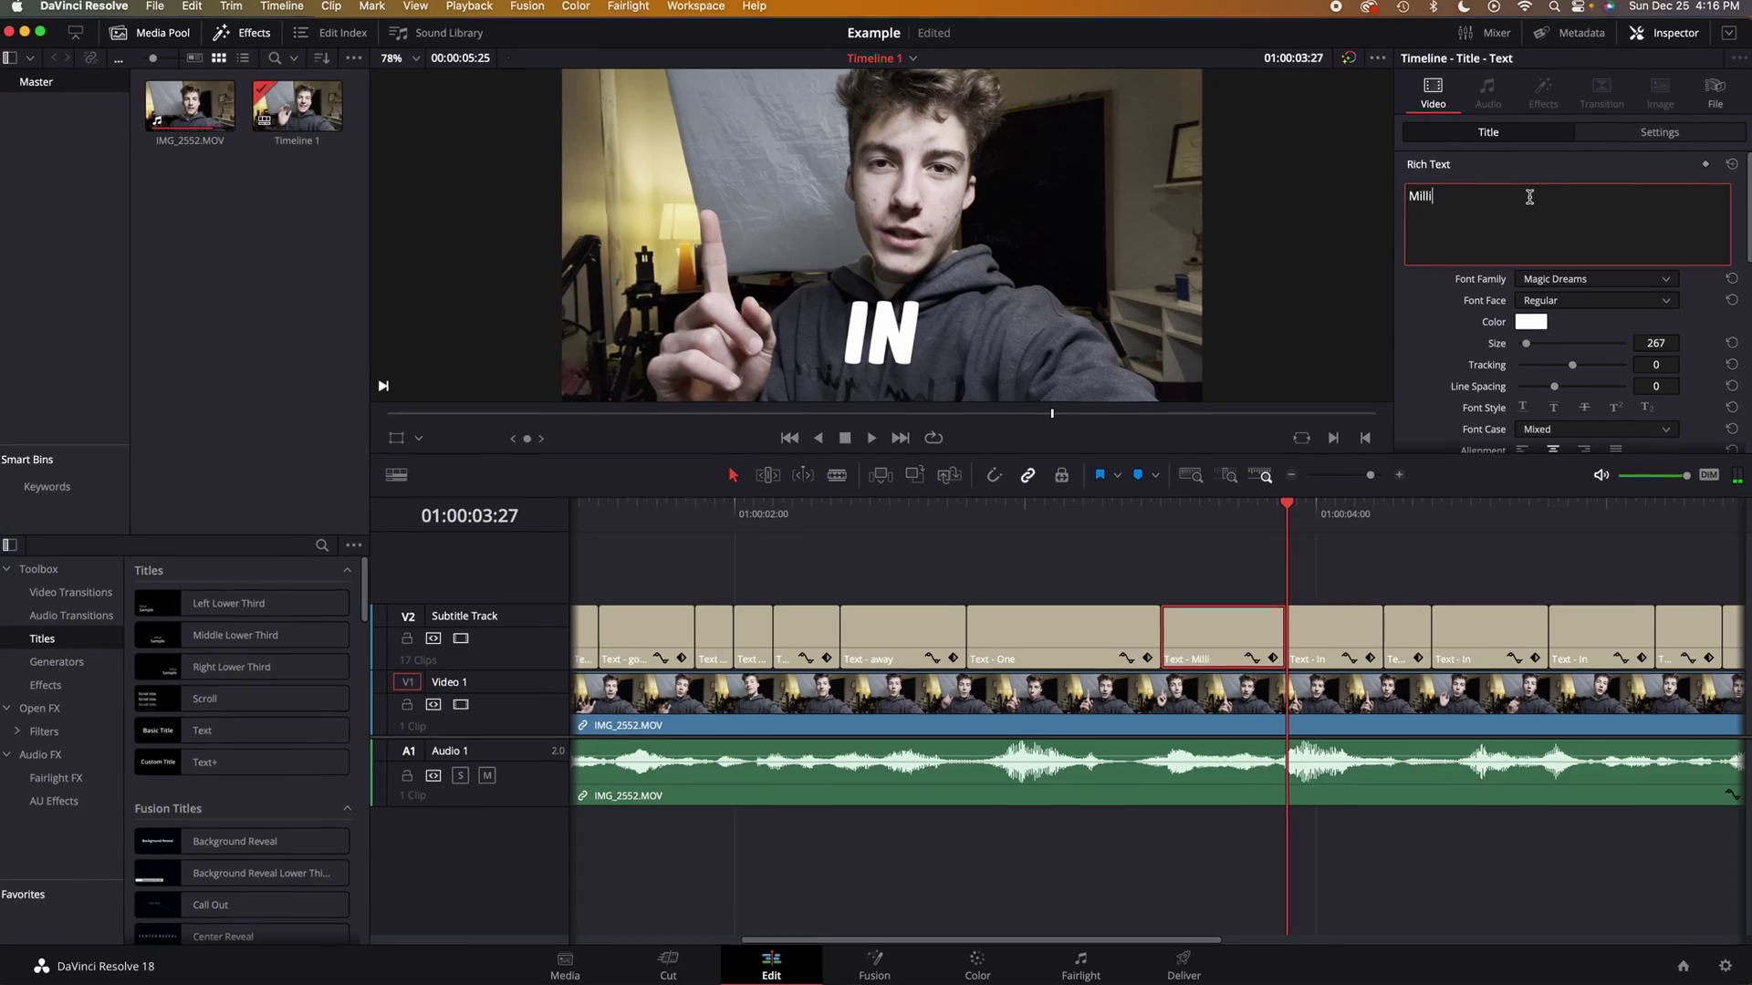
left_click(1194, 504)
key("space")
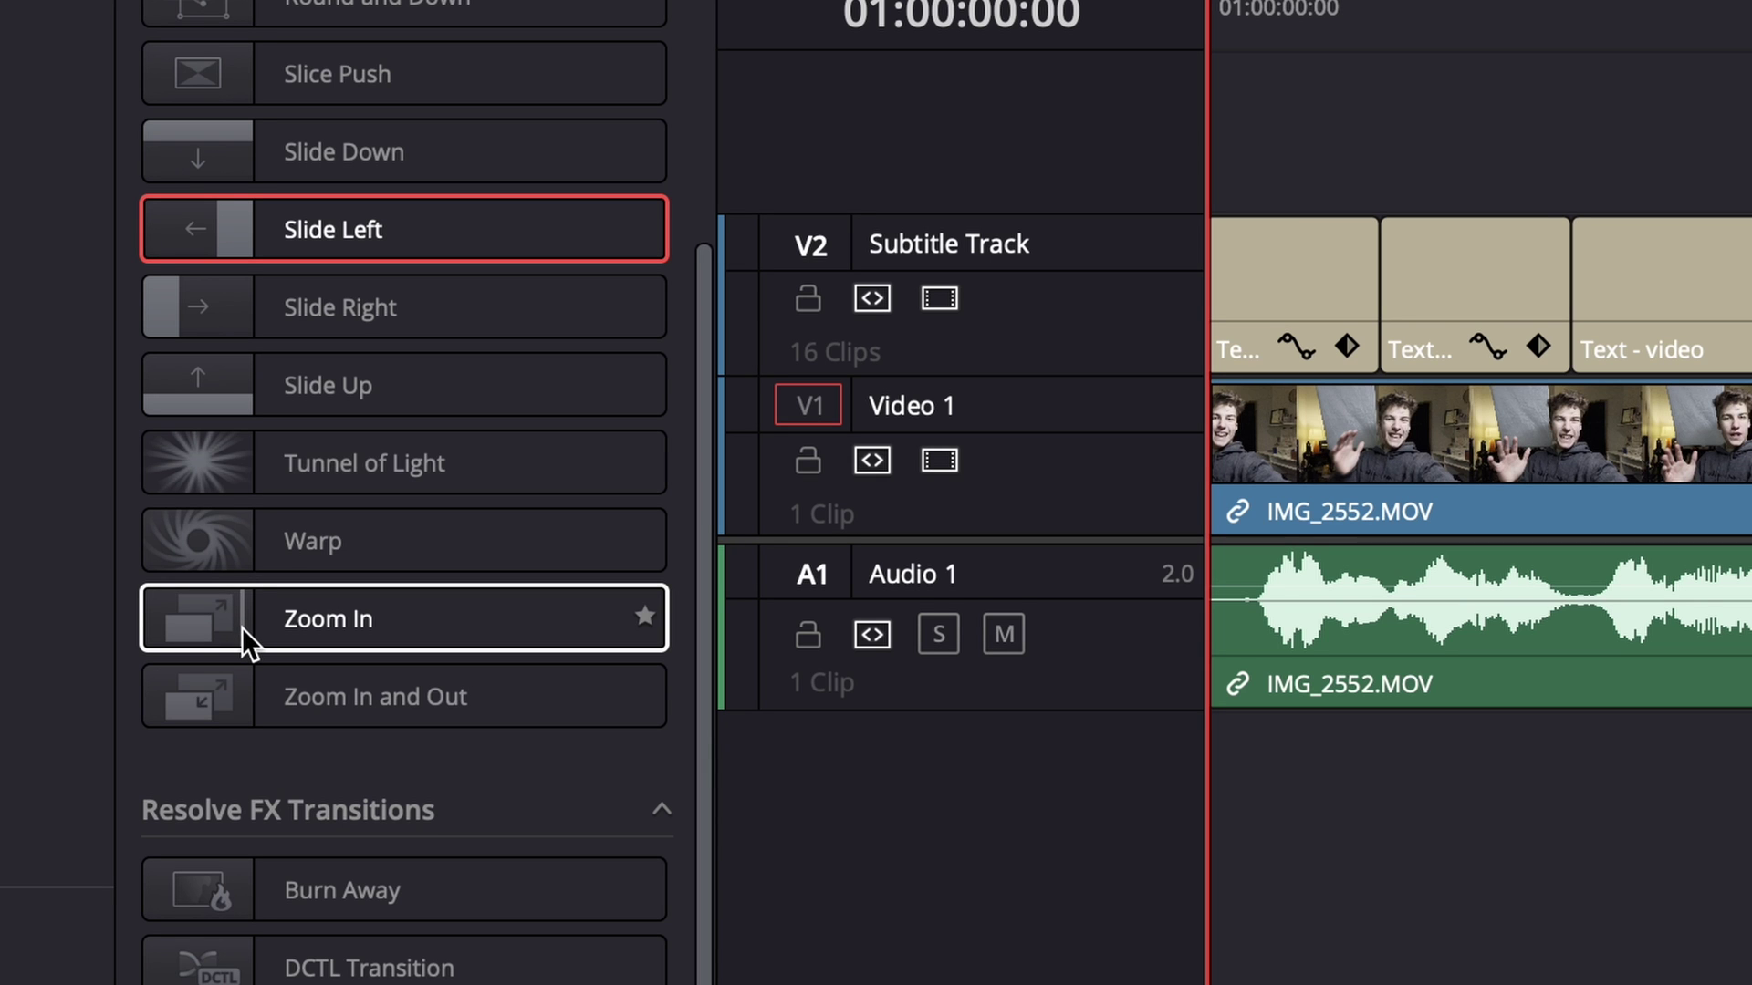
Add a Zoom In transition to the start of the first title, "In", and play it back to check the animation.
left_click_drag(242, 627, 1230, 279)
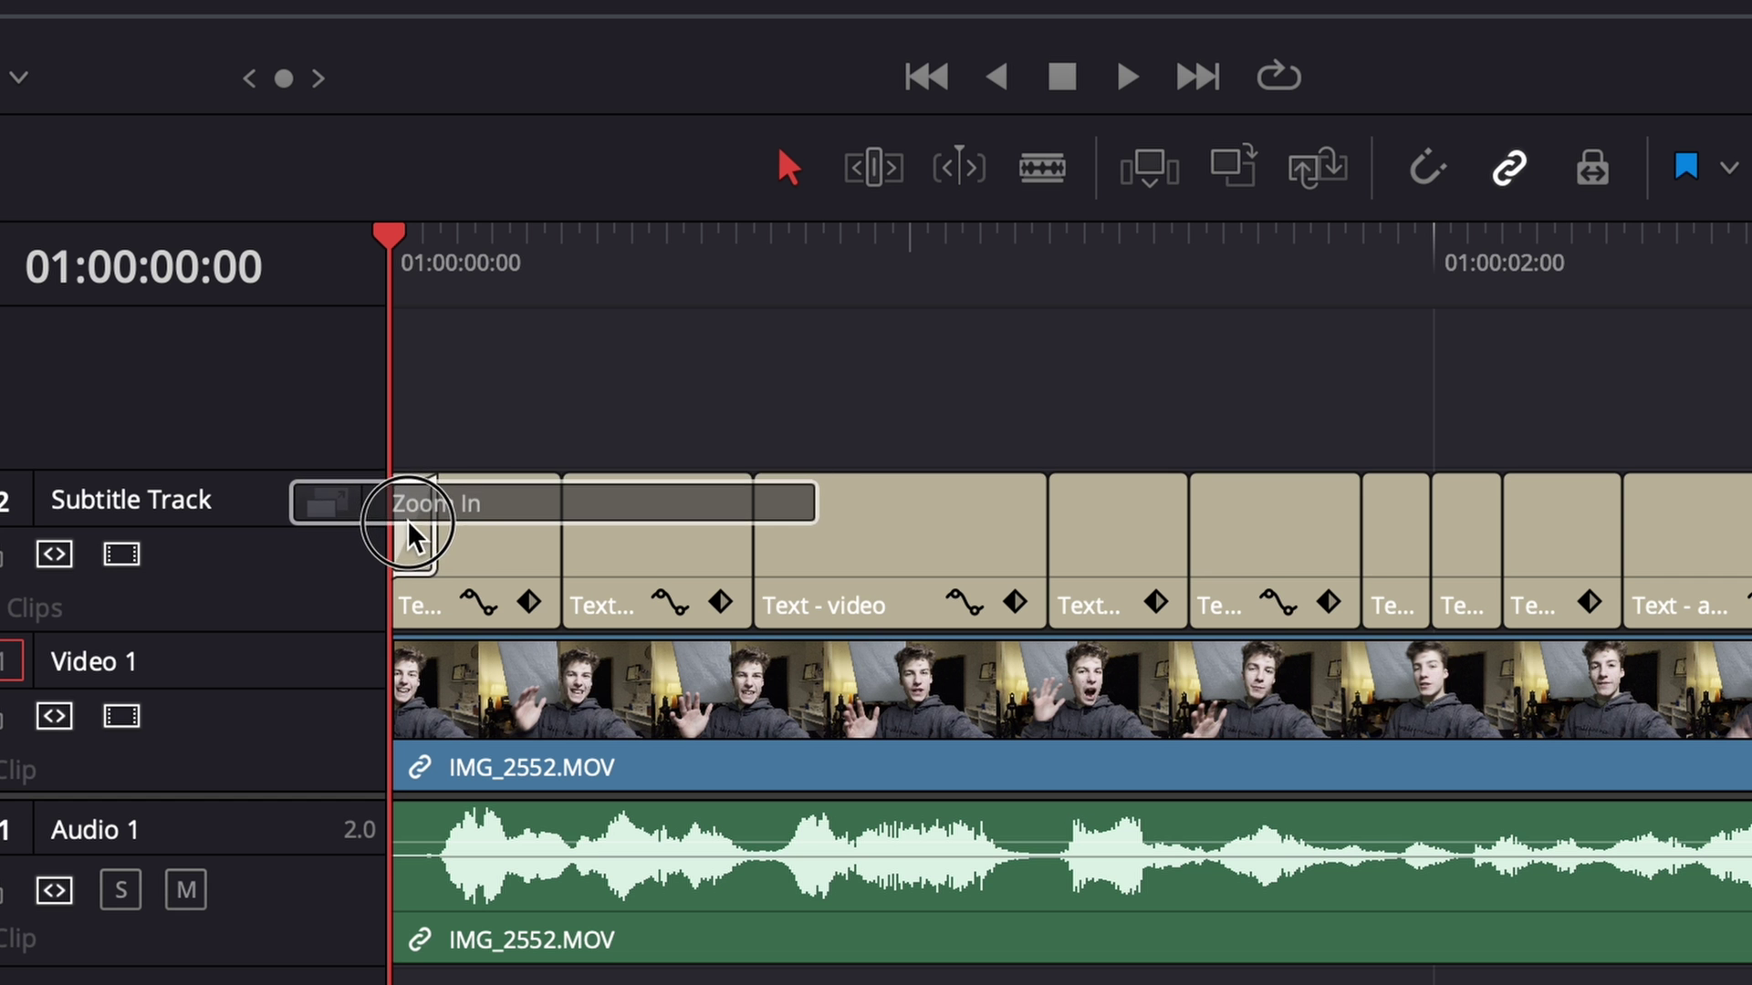
left_click_drag(409, 523, 410, 525)
scroll(841, 539, "up", 5)
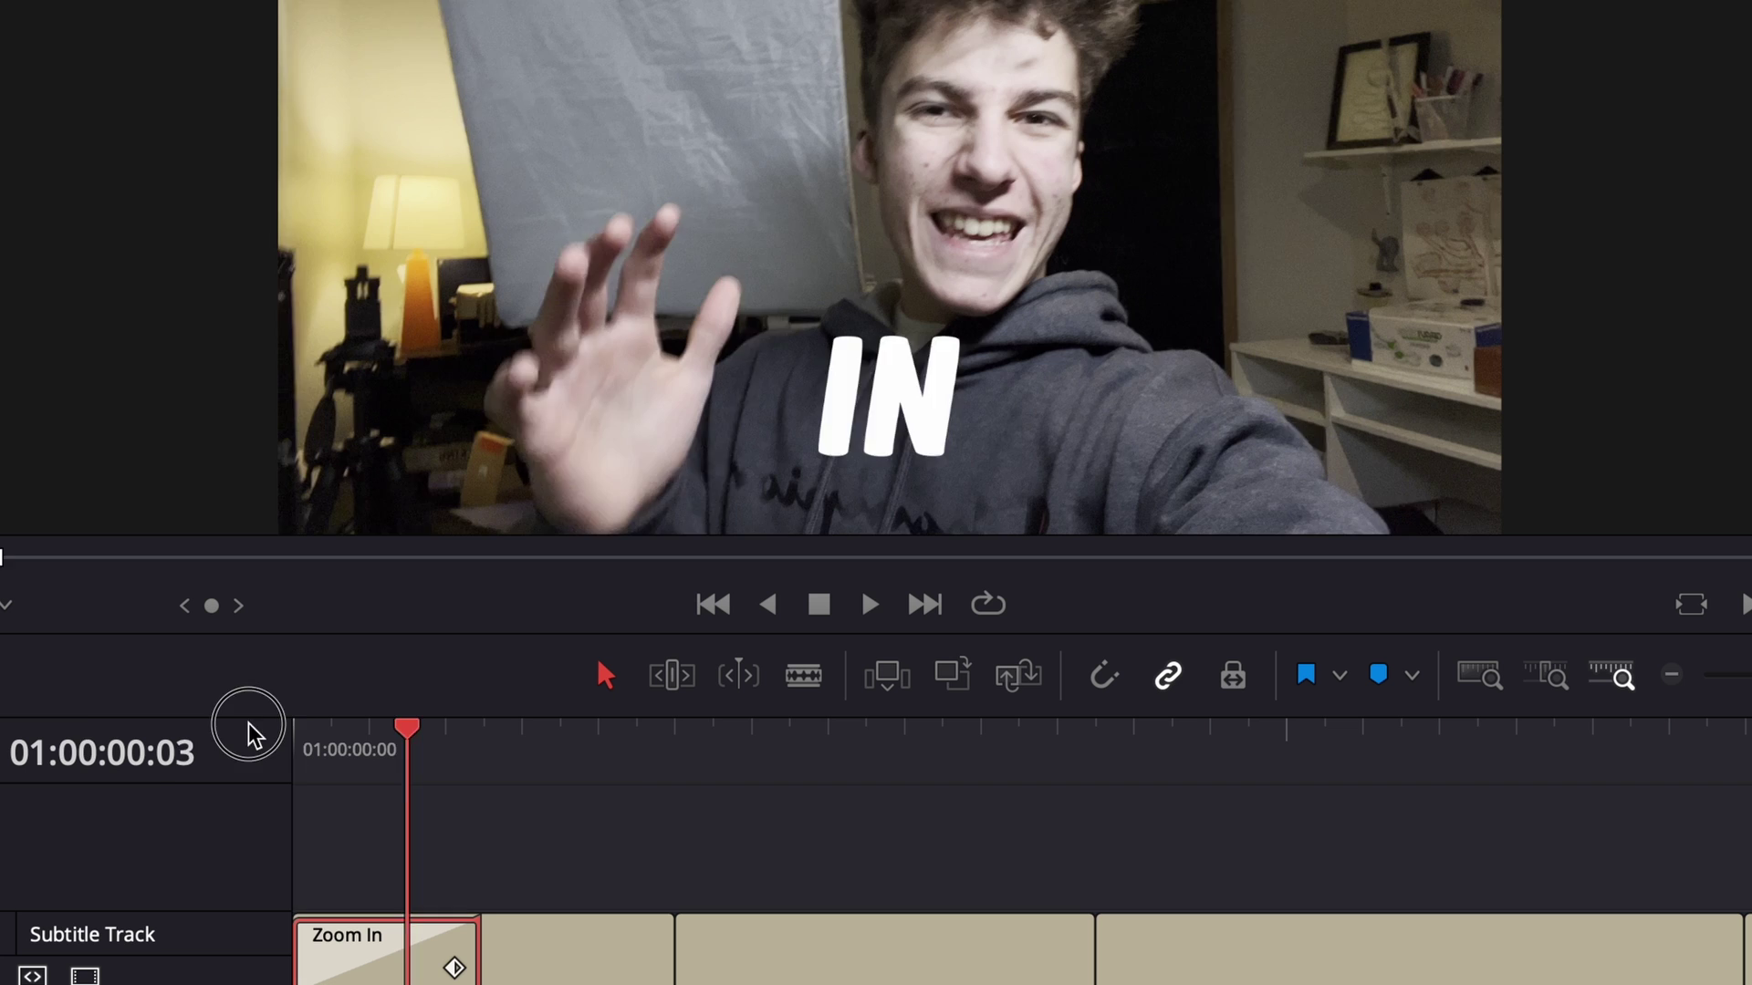
left_click_drag(249, 724, 228, 720)
key("space")
key("space")
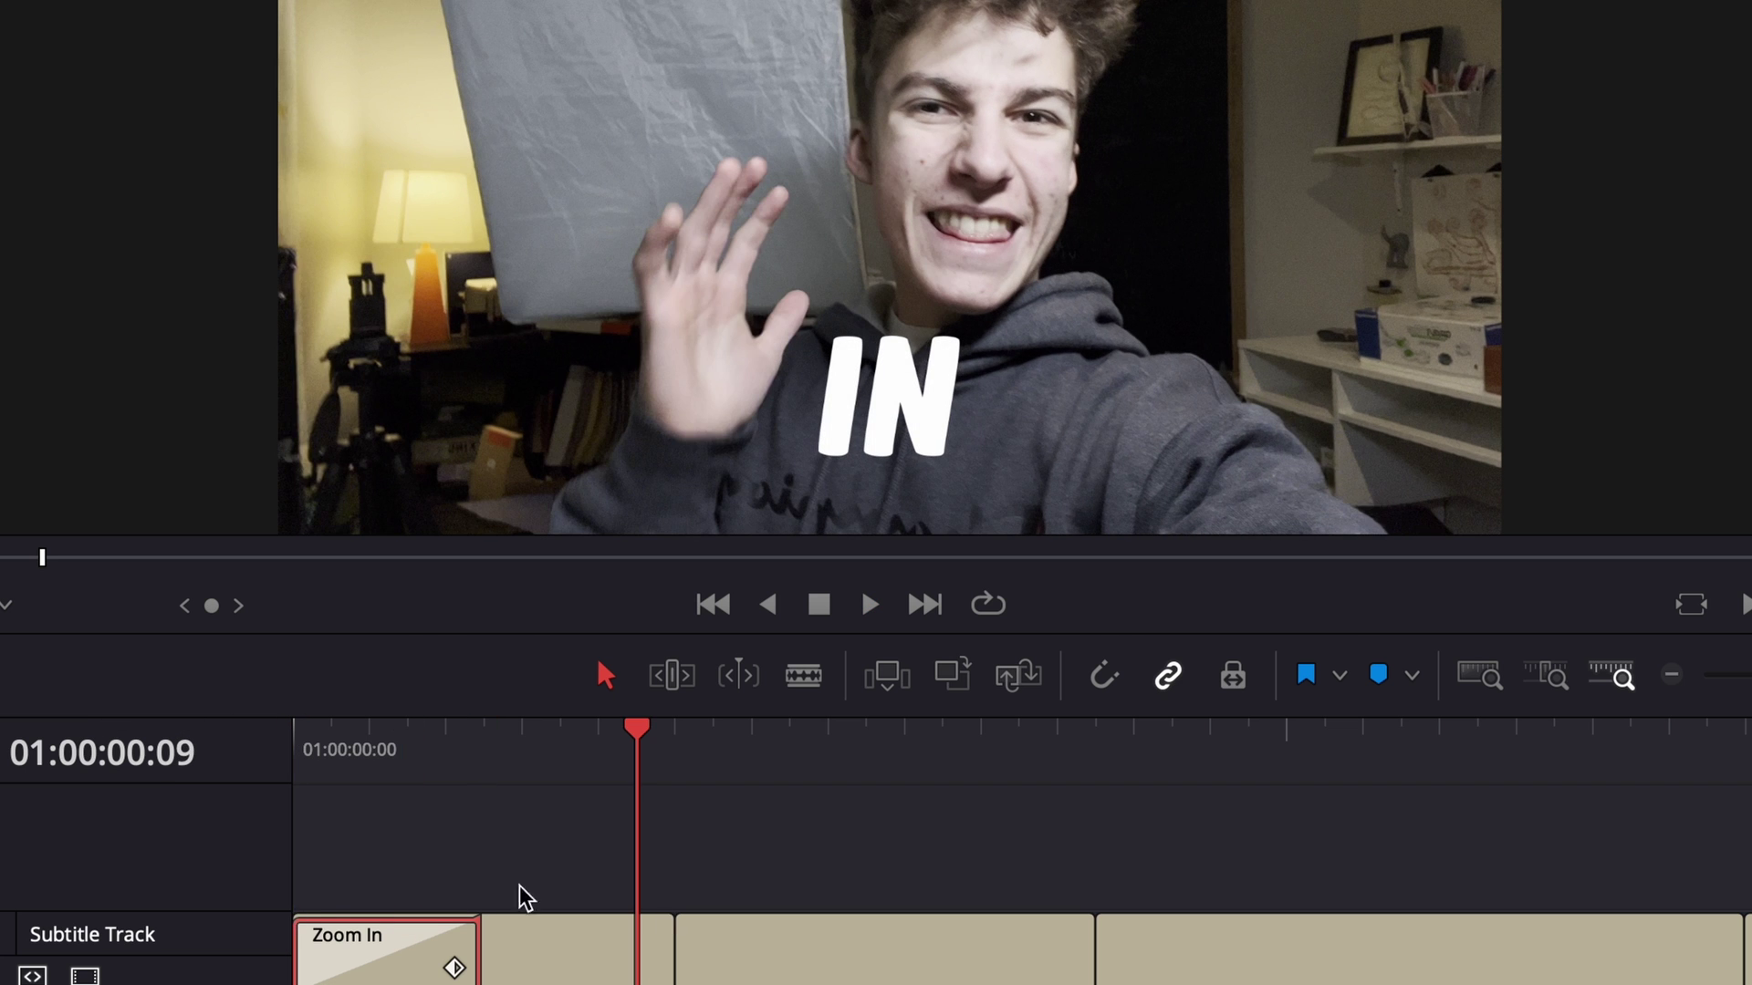
left_click_drag(391, 756, 199, 773)
key("space")
key("space")
left_click_drag(390, 741, 70, 779)
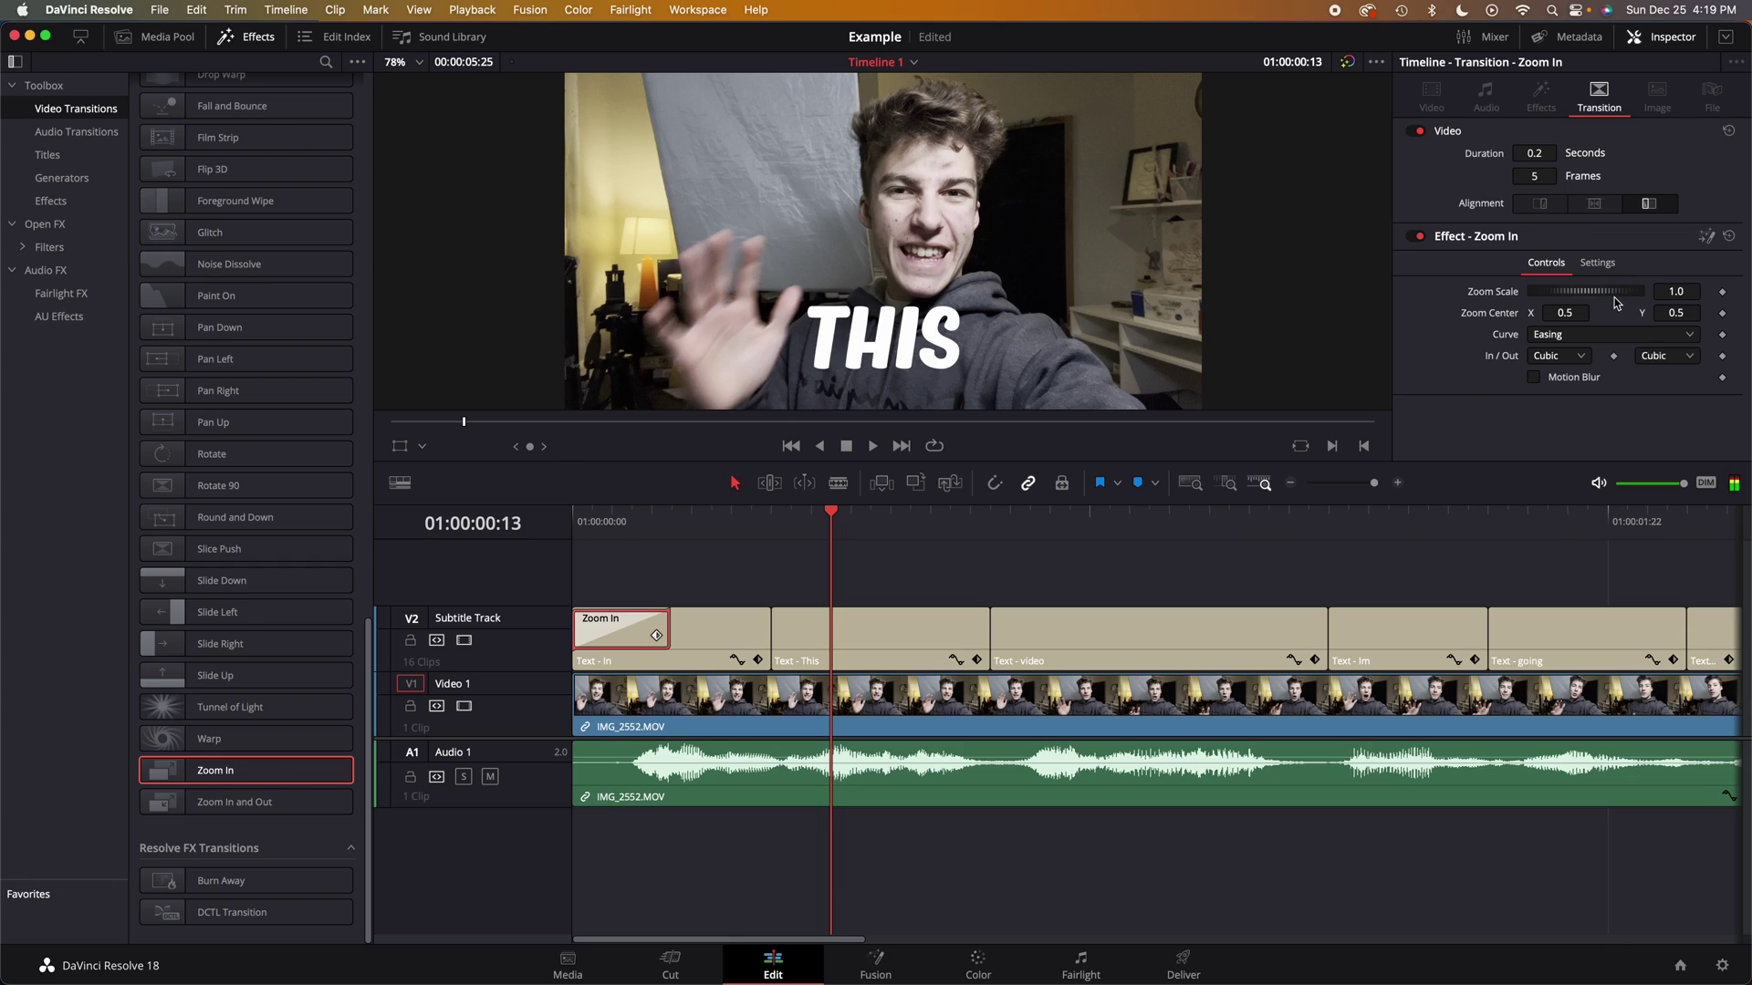
Set the first transition's Zoom Scale to 0.45, try Motion Blur but leave it off, and play the result.
left_click_drag(1603, 296, 1603, 297)
left_click_drag(1425, 407, 1462, 409)
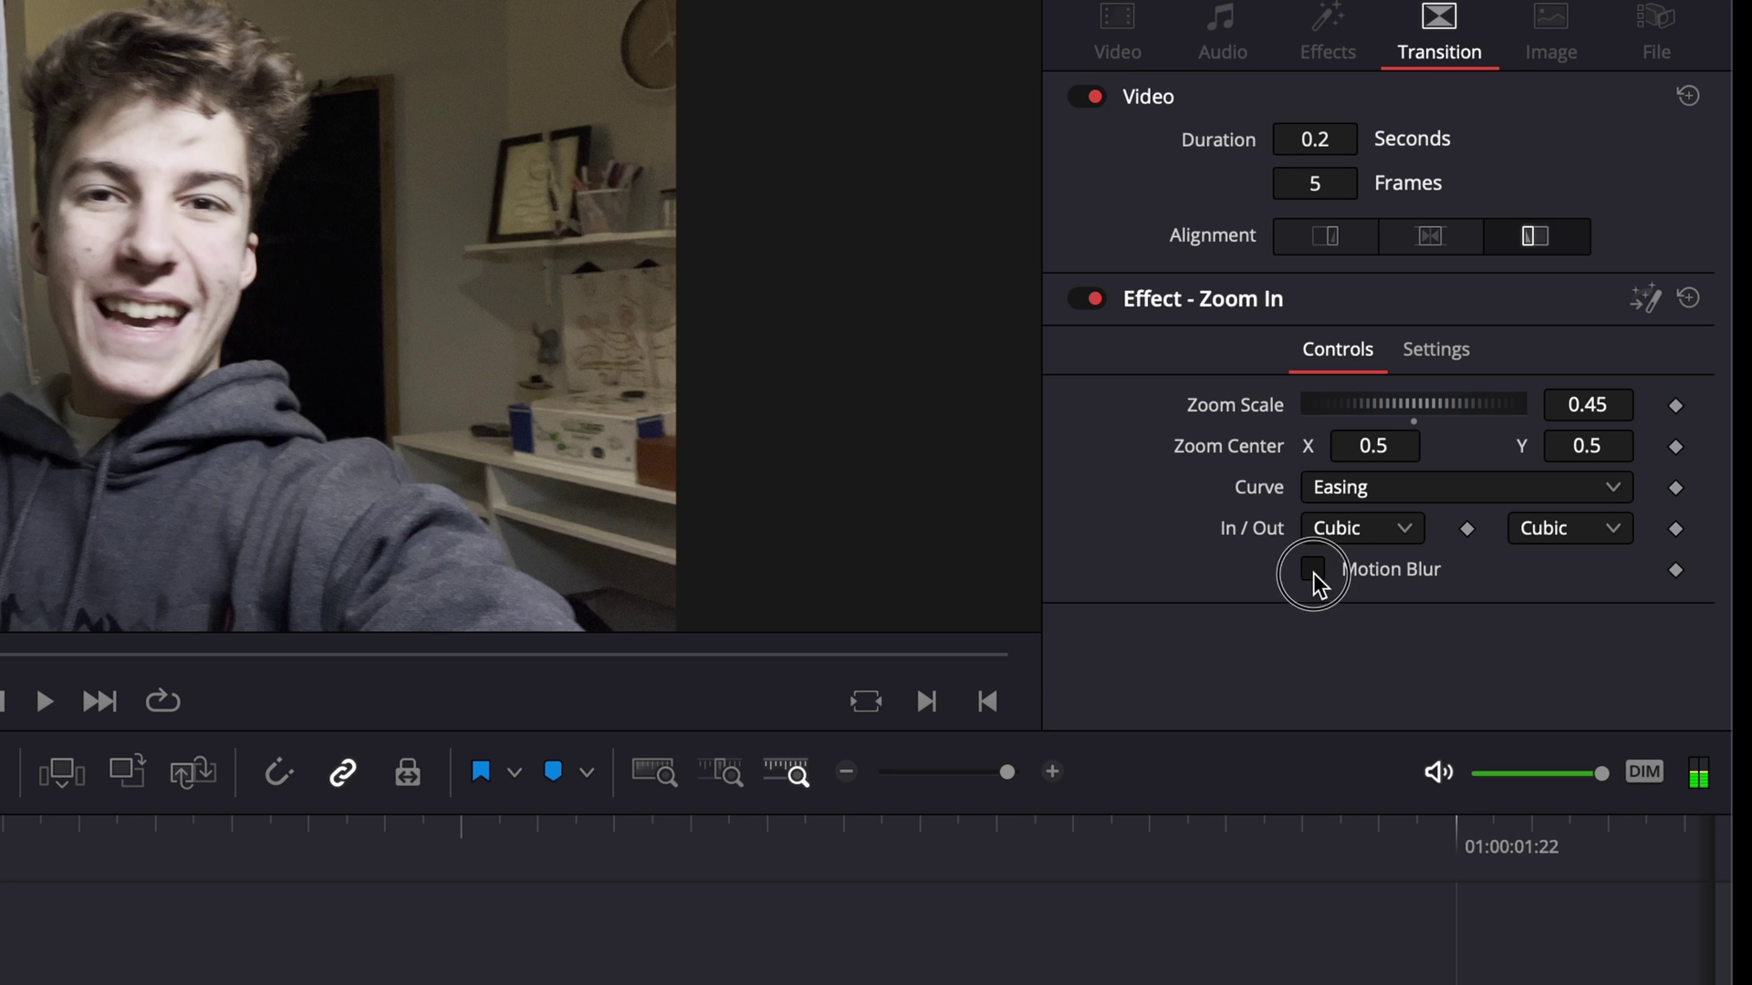
left_click(1315, 575)
left_click(1313, 569)
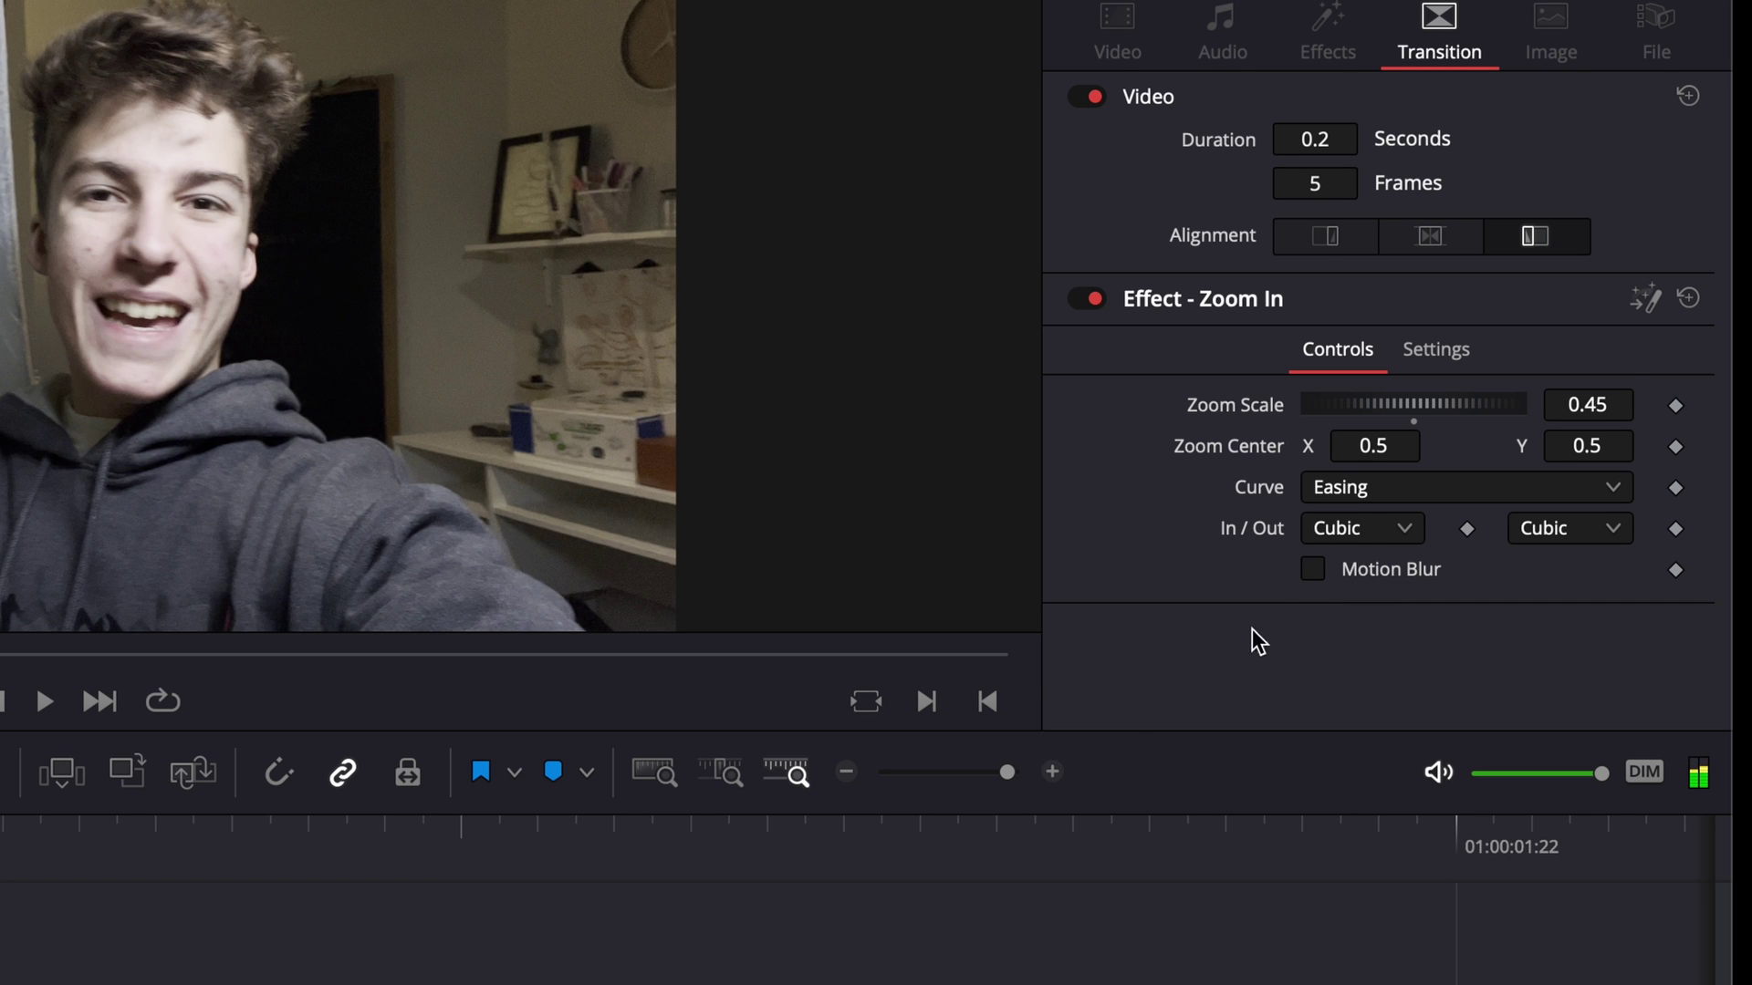
key("space")
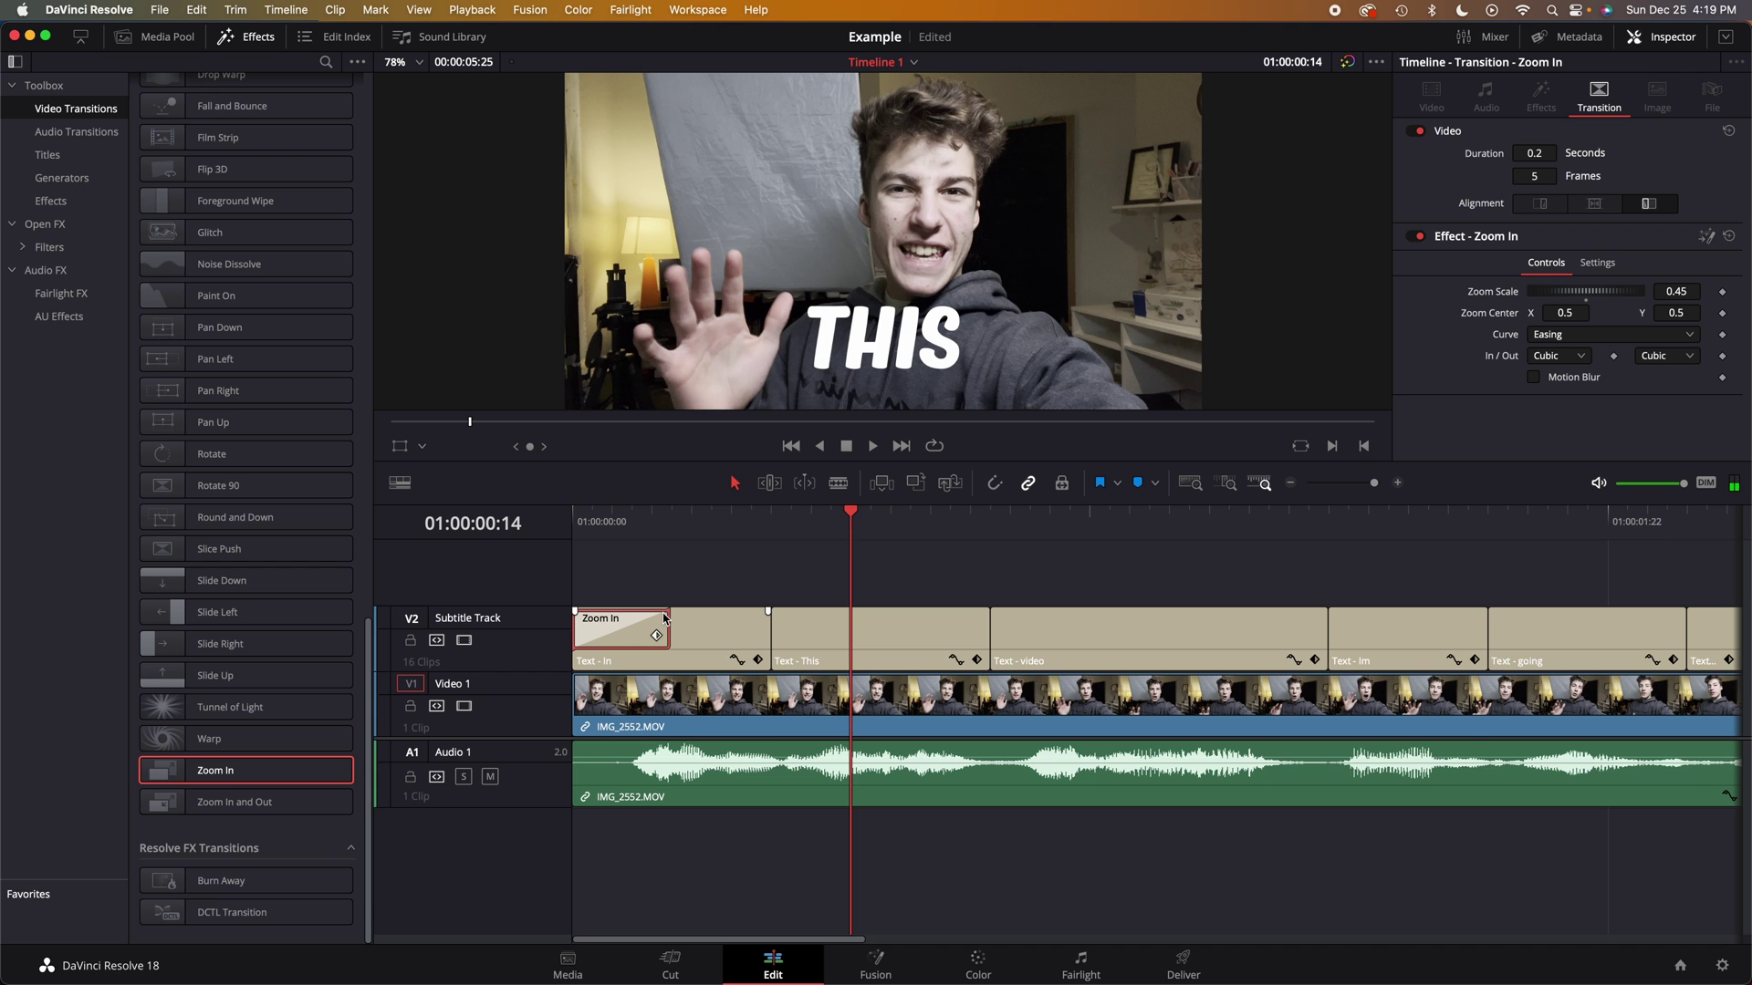
Copy the adjusted Zoom In transition to the cut before the "This" title and the cut before the "video" title.
scroll(669, 609, "down", 5)
scroll(613, 619, "down", 3)
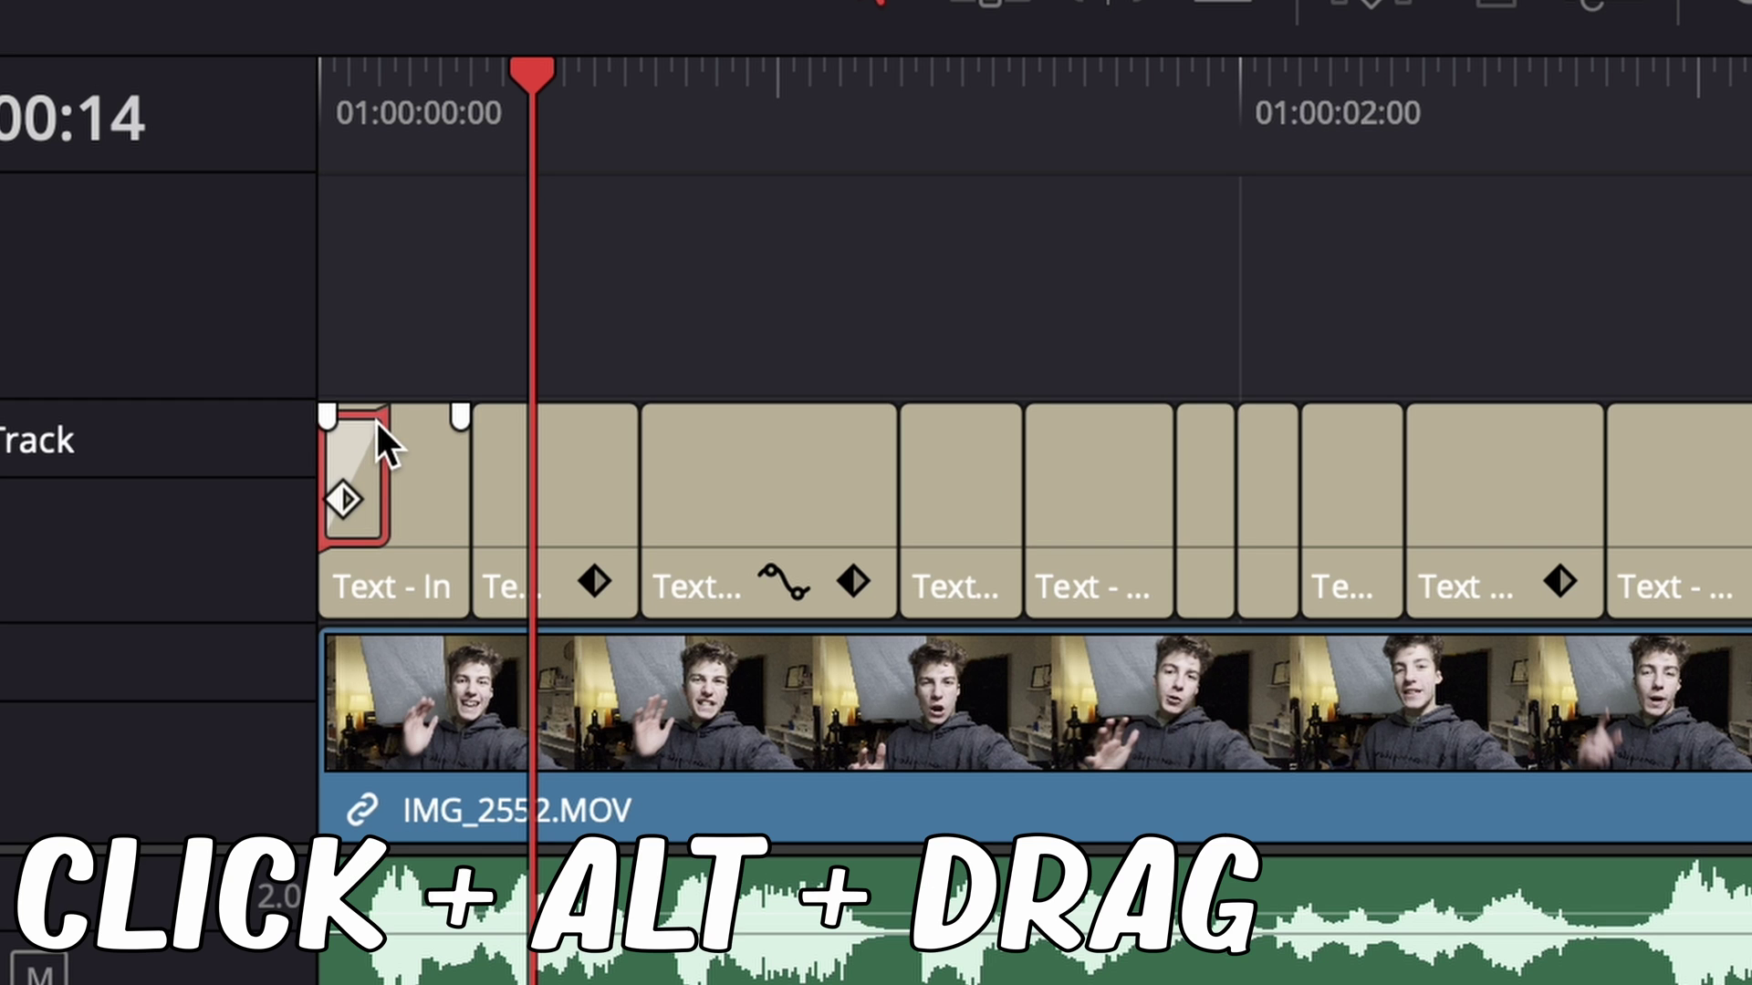
left_click_drag(376, 418, 475, 442)
scroll(788, 562, "up", 6)
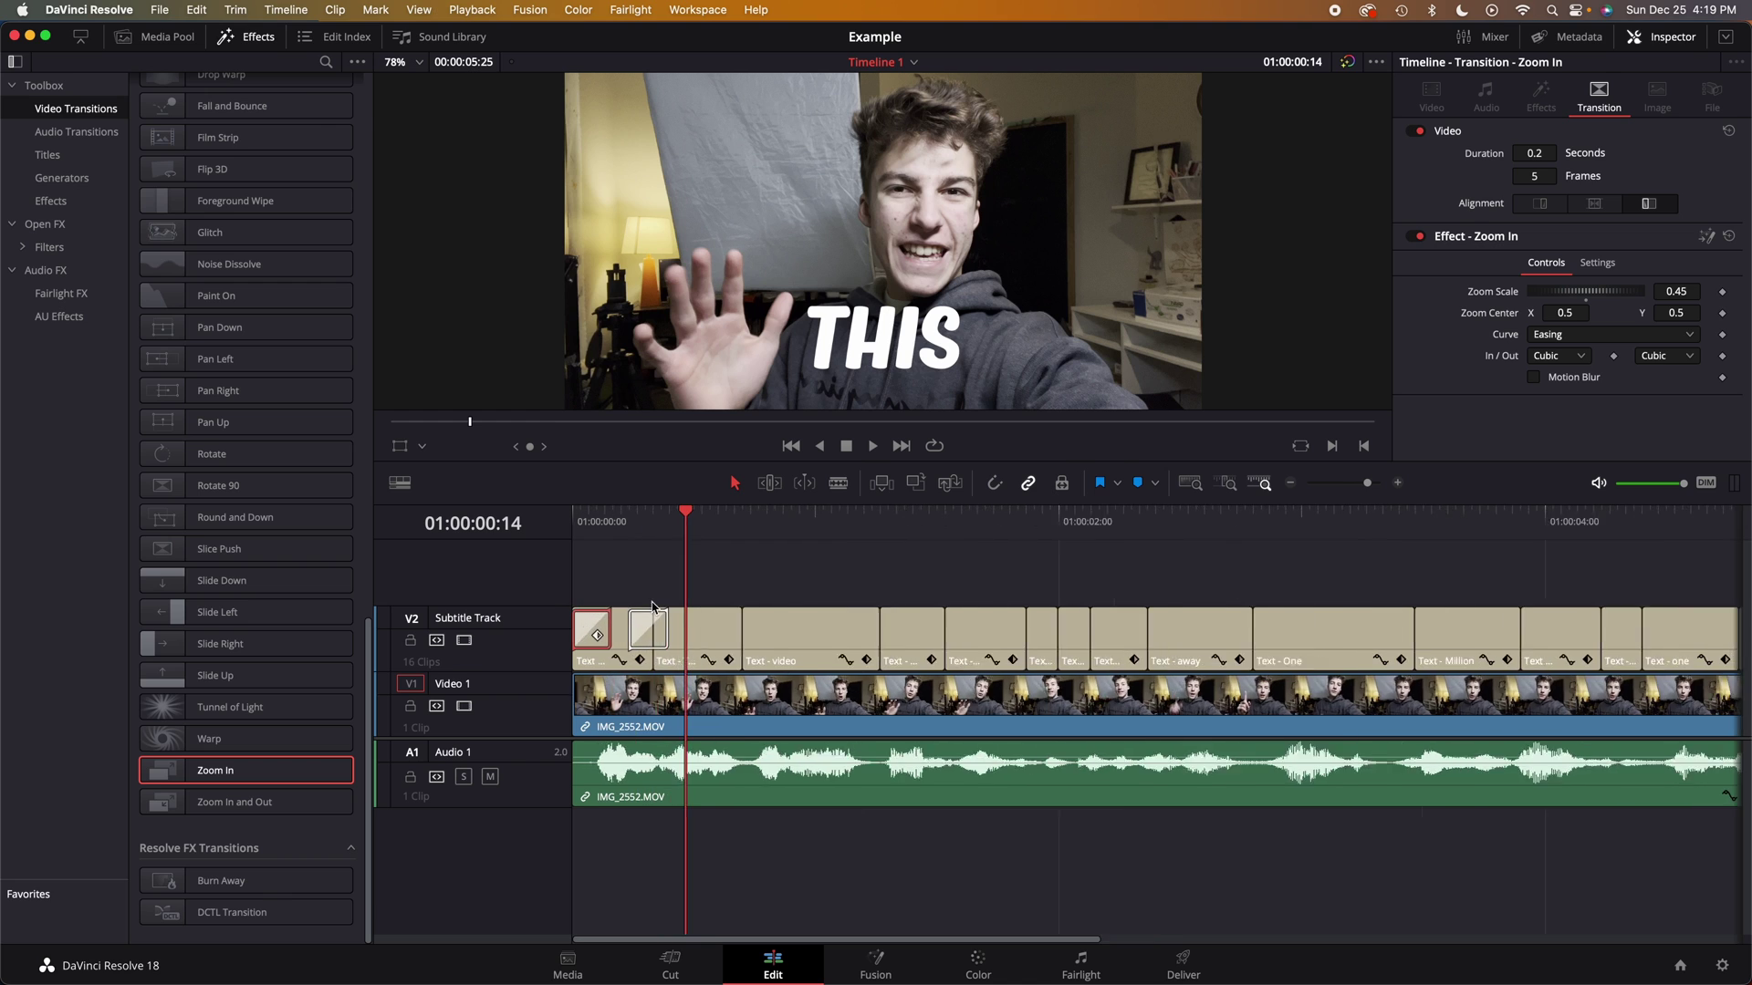
left_click(671, 530)
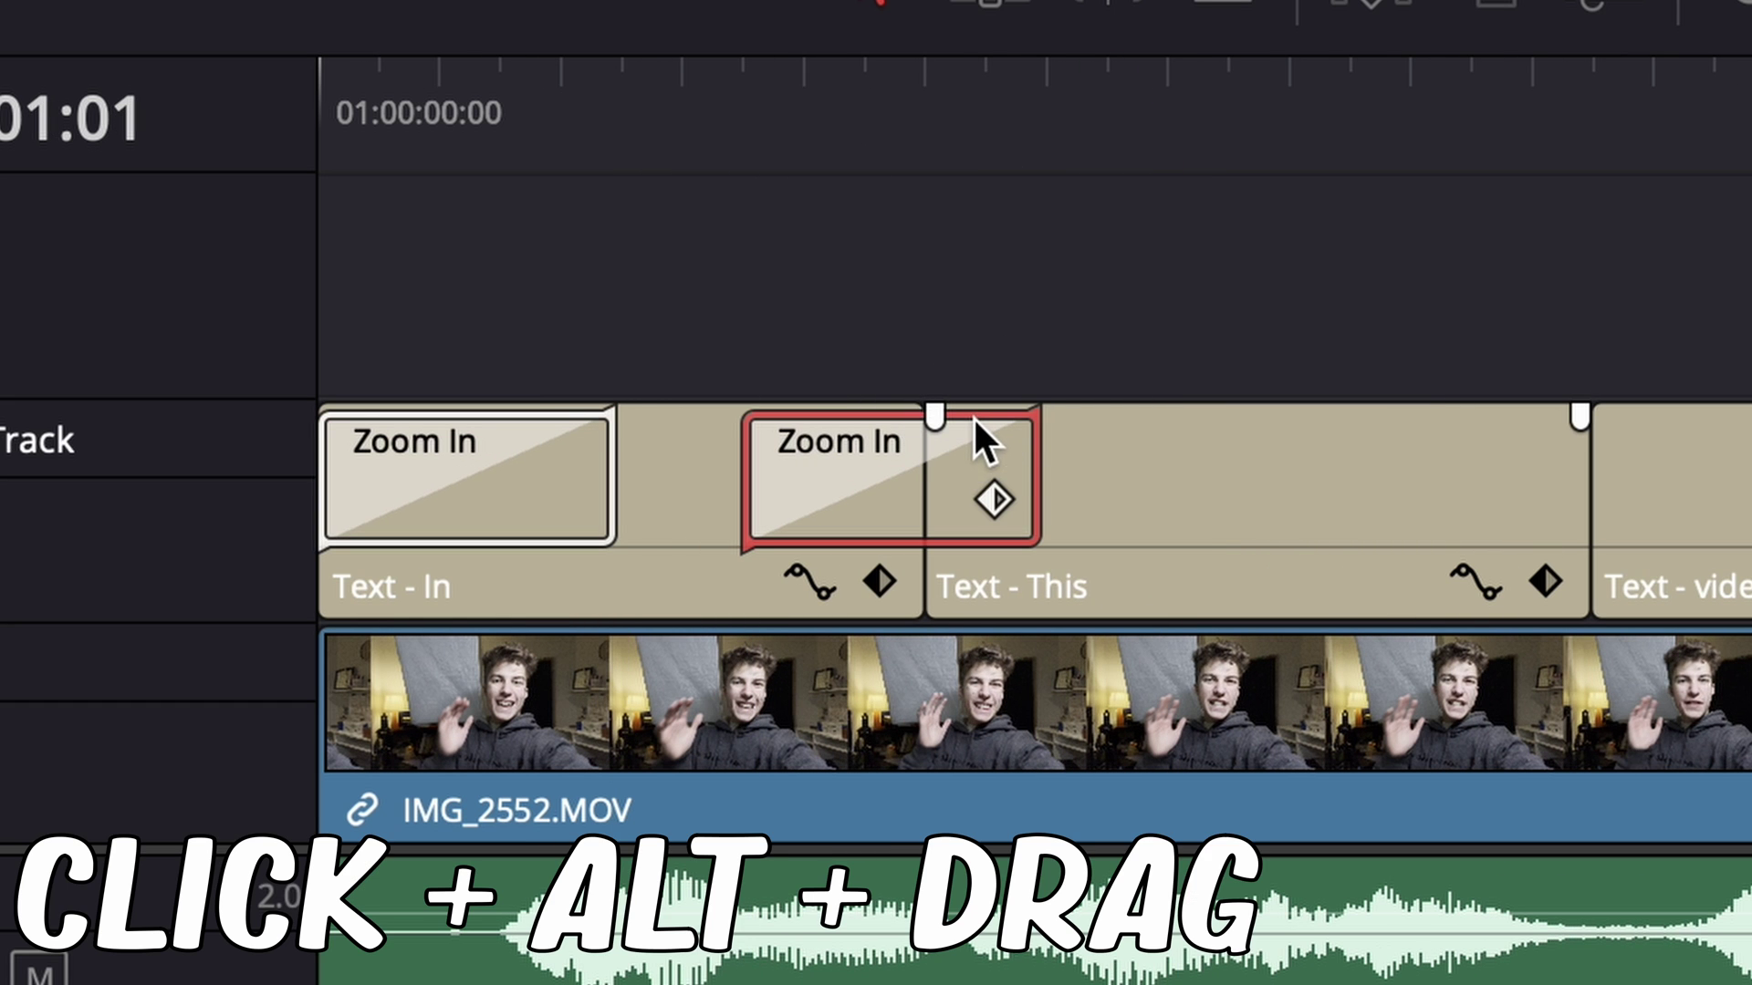
left_click_drag(974, 416, 1063, 420)
left_click_drag(797, 332, 1097, 343)
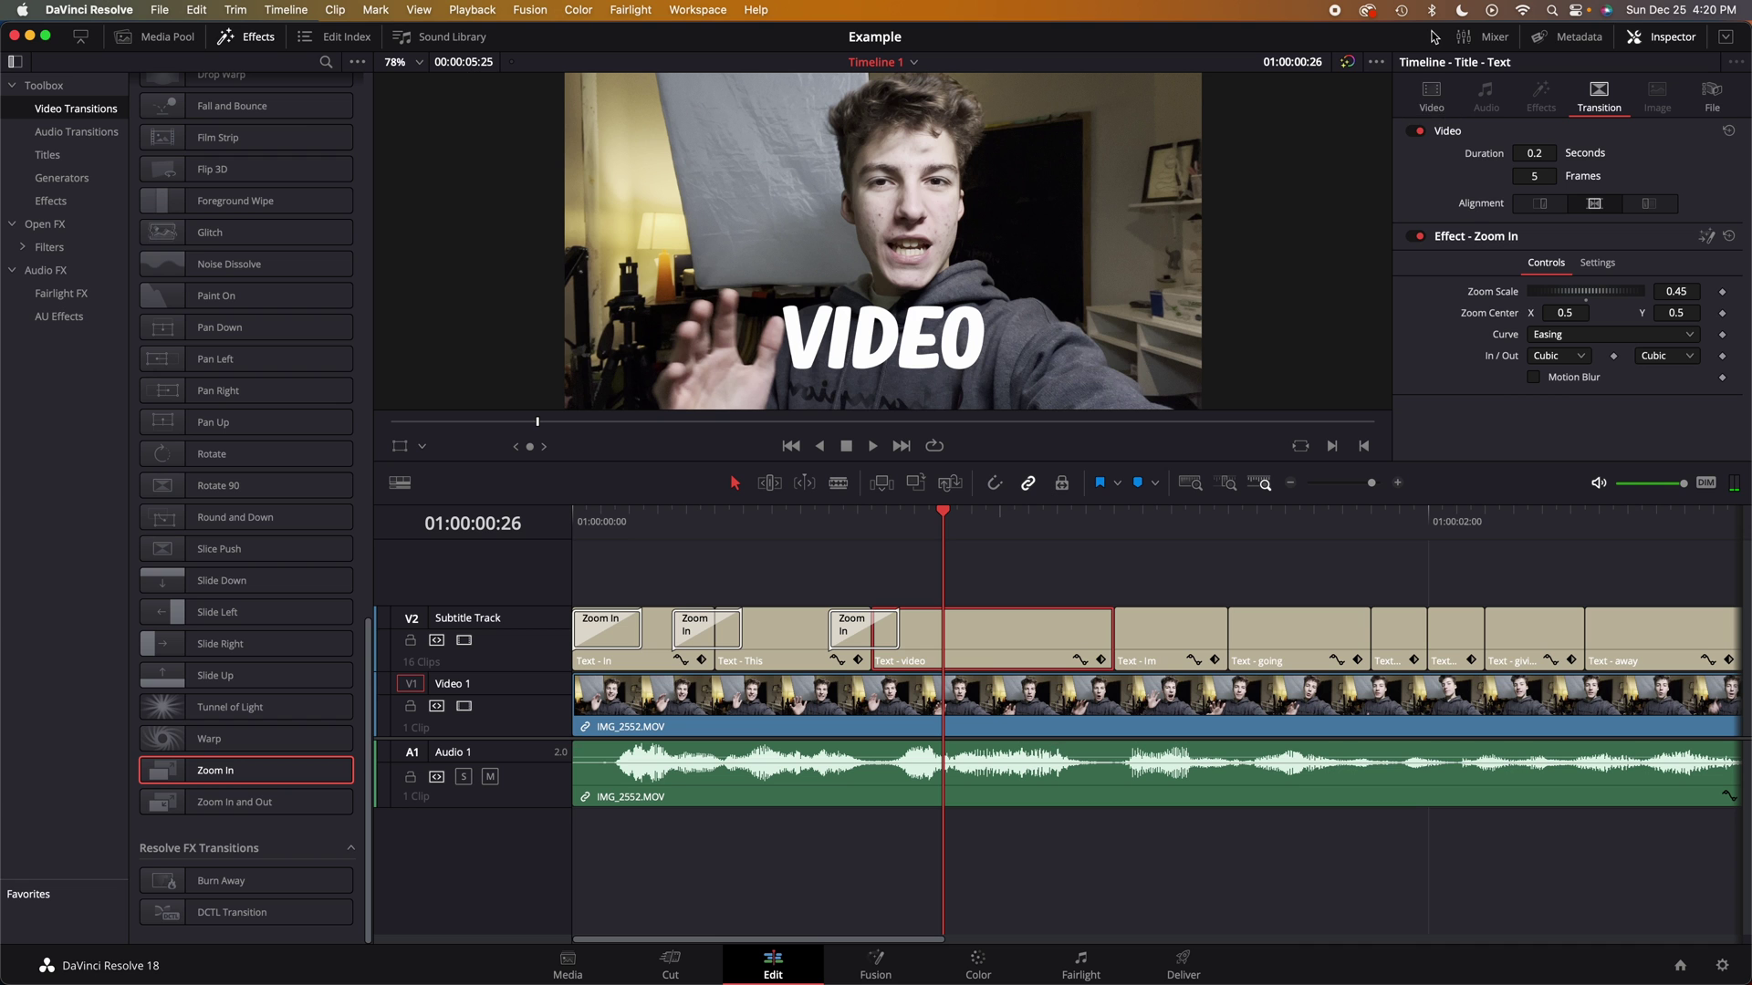
Set the "video" title's font size to 312 and play back the opening words.
left_click(1430, 108)
scroll(1571, 351, "down", 2)
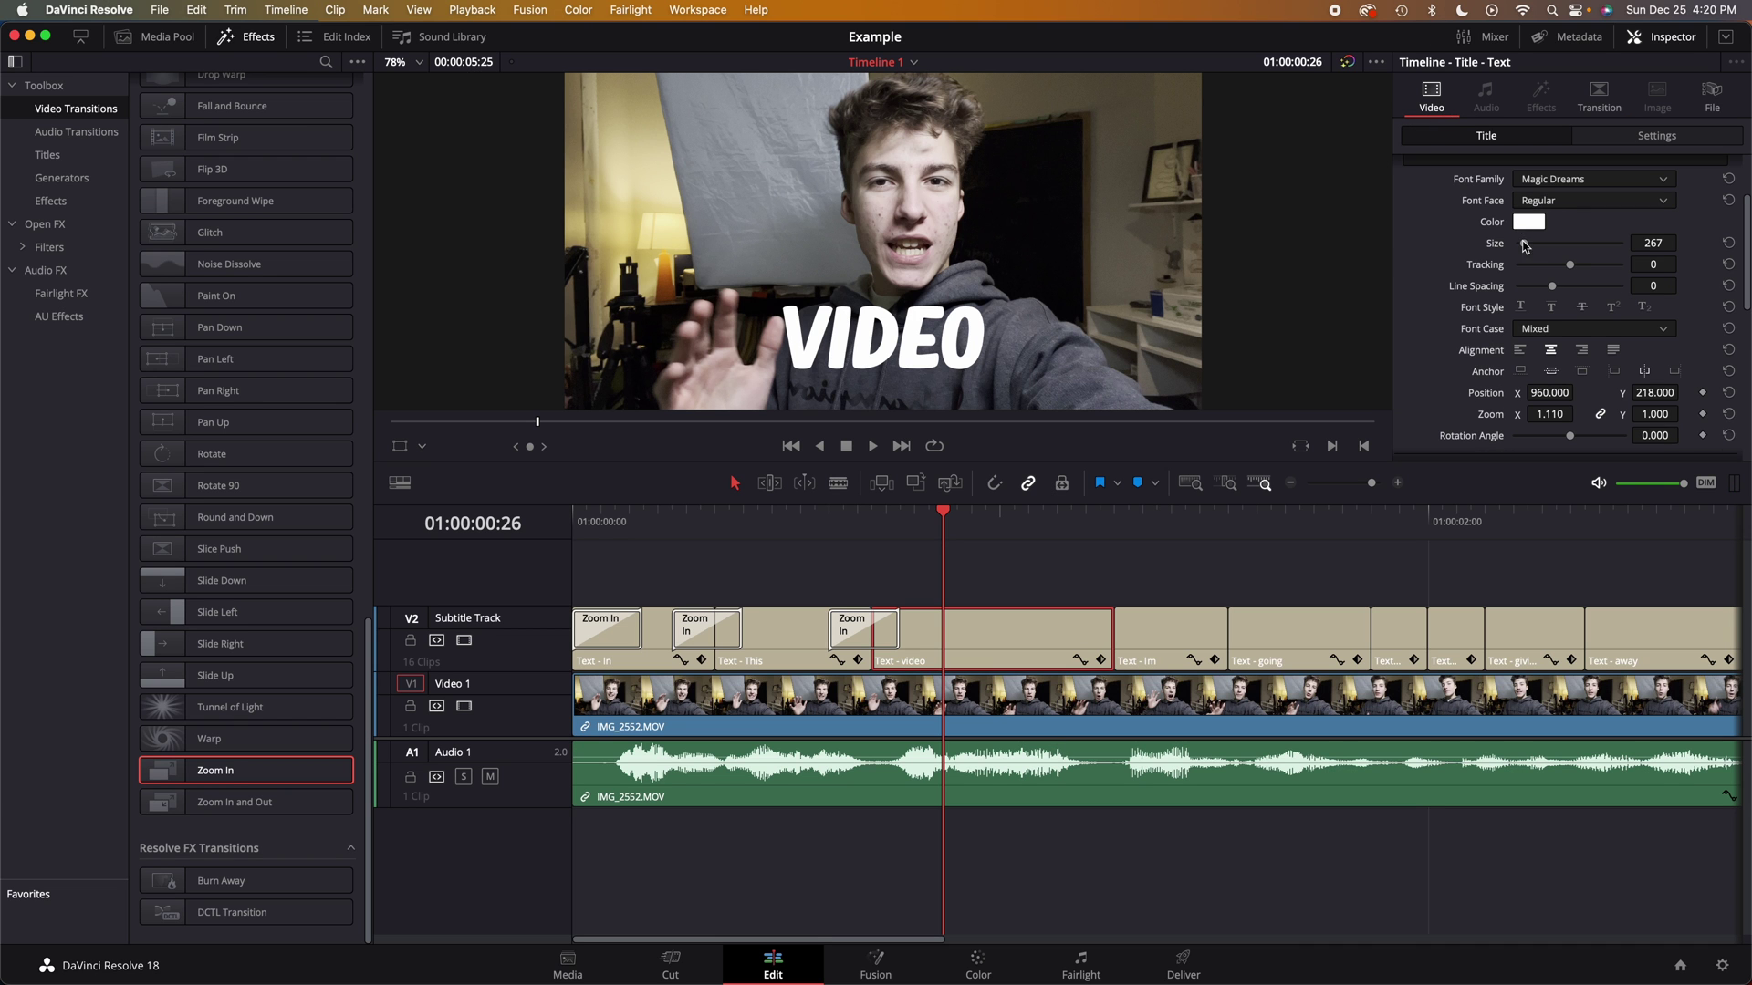
left_click_drag(1650, 243, 1673, 243)
left_click_drag(943, 516, 713, 523)
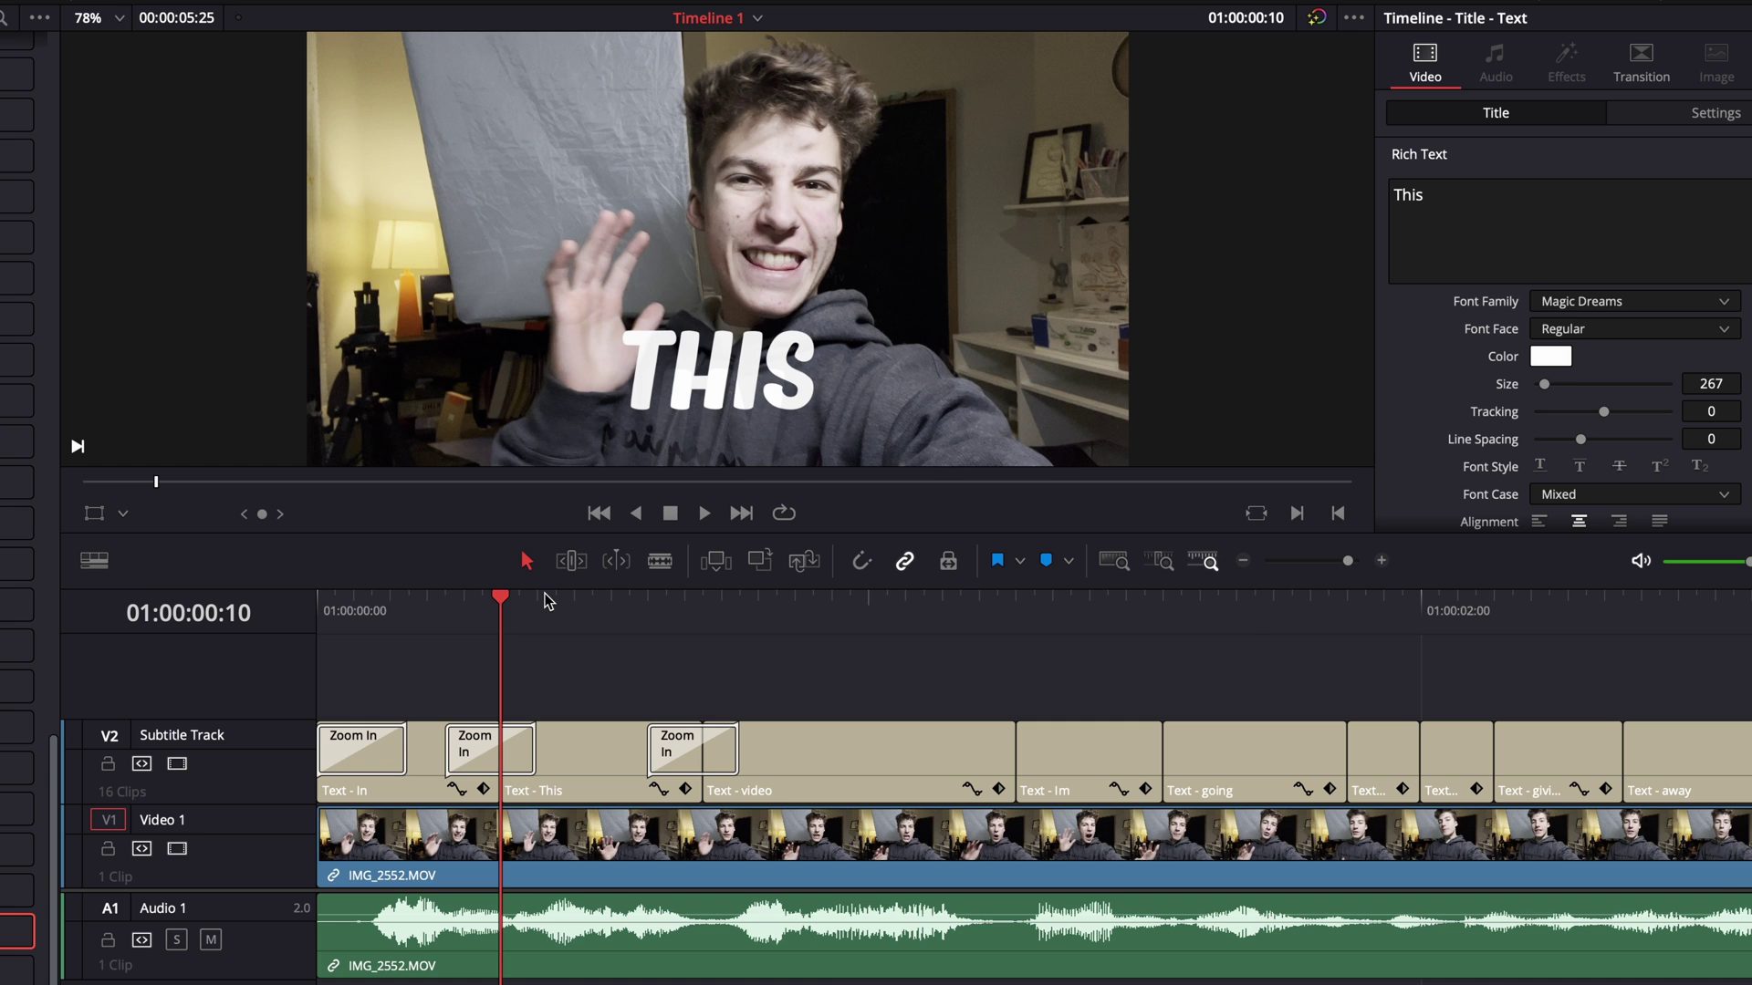
key("space")
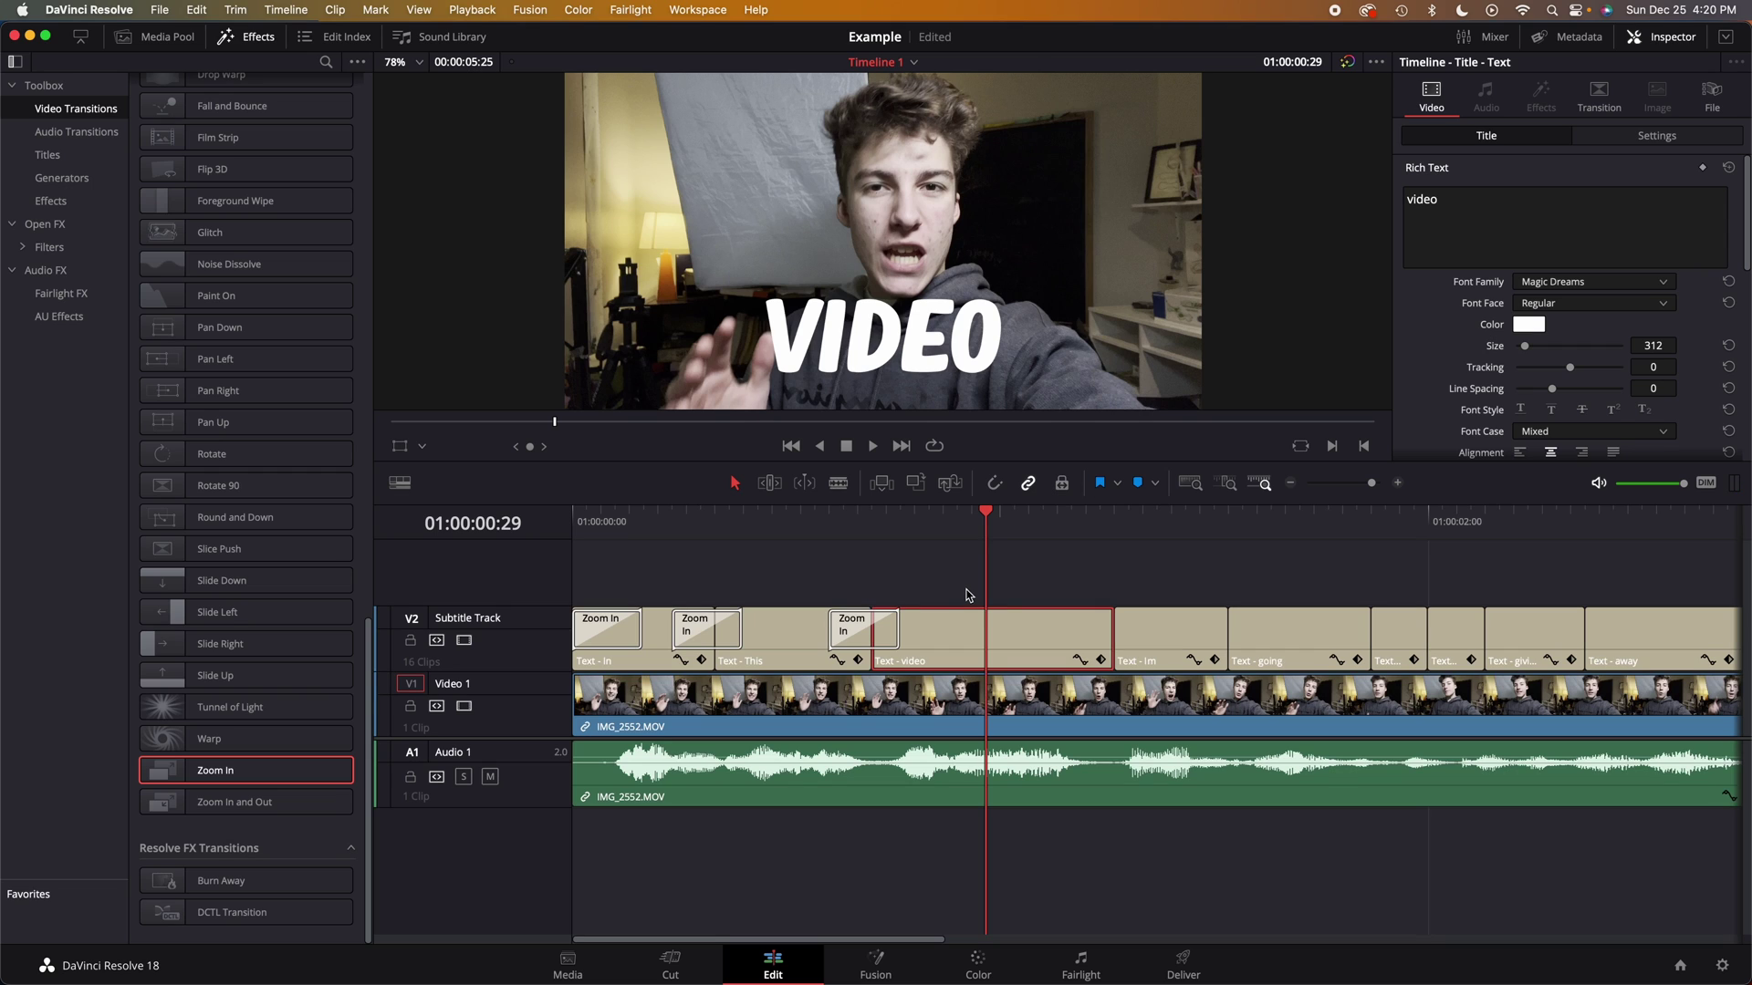
Review the "This" title and play the quickly spoken titles from "going" to "away" to judge their pacing.
left_click(658, 523)
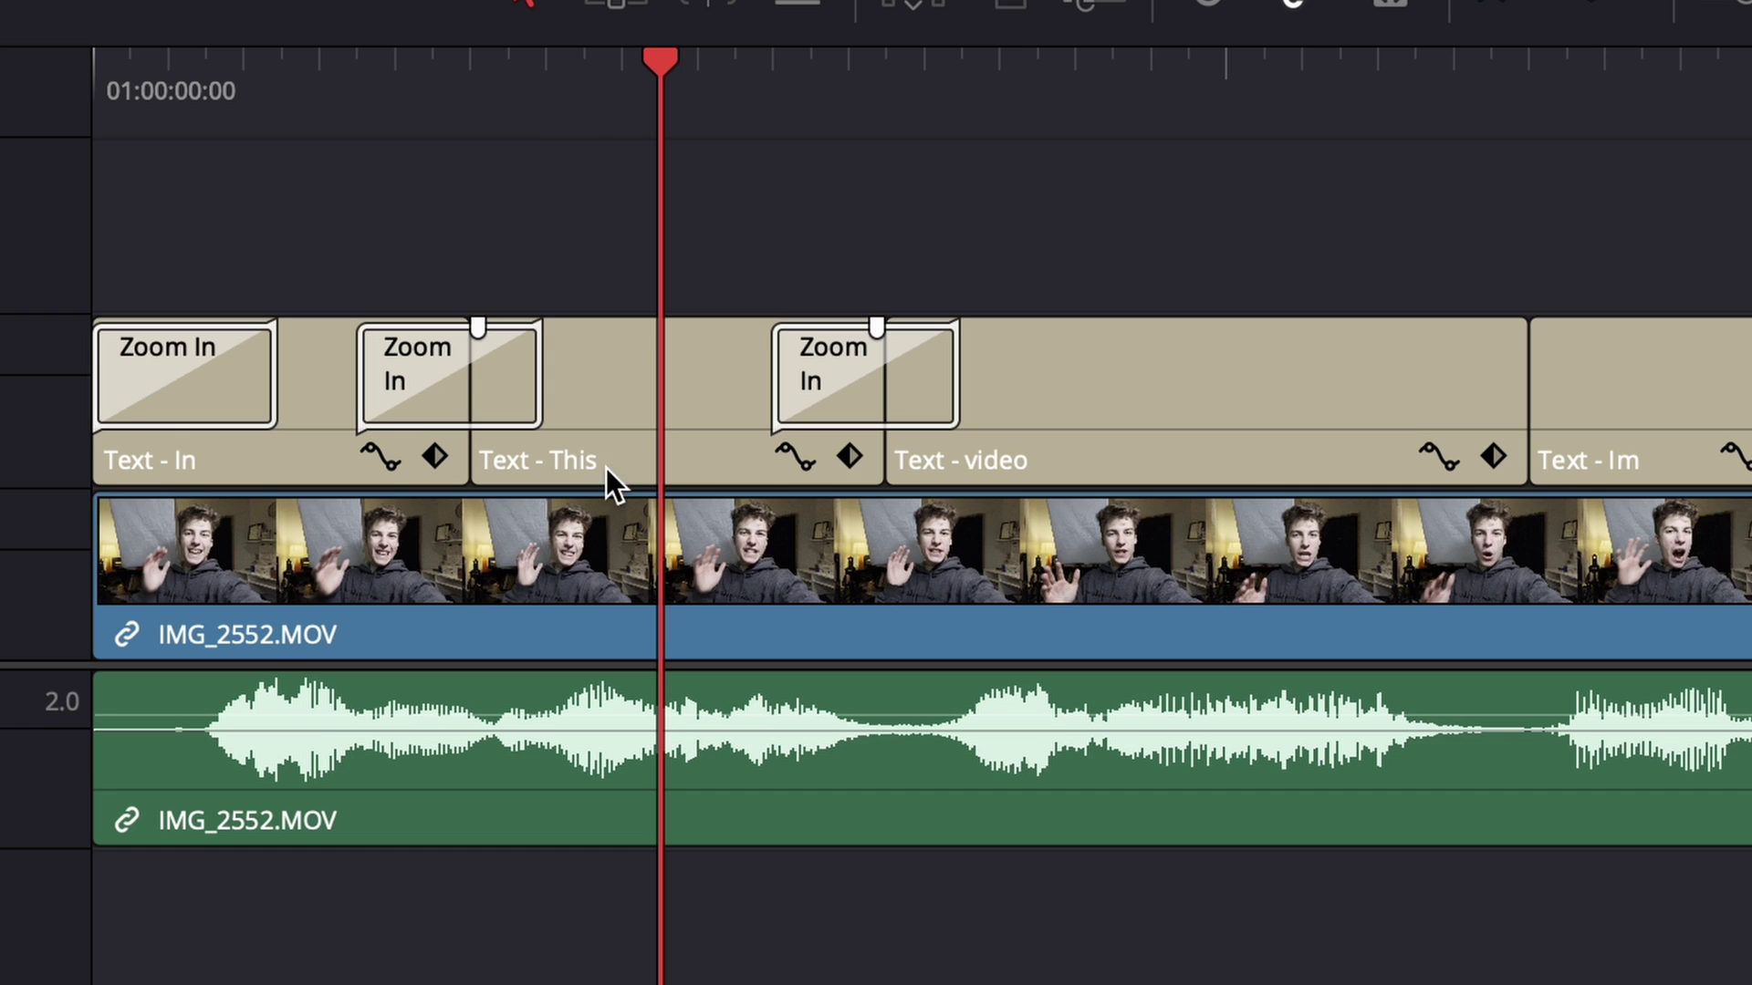
left_click(606, 468)
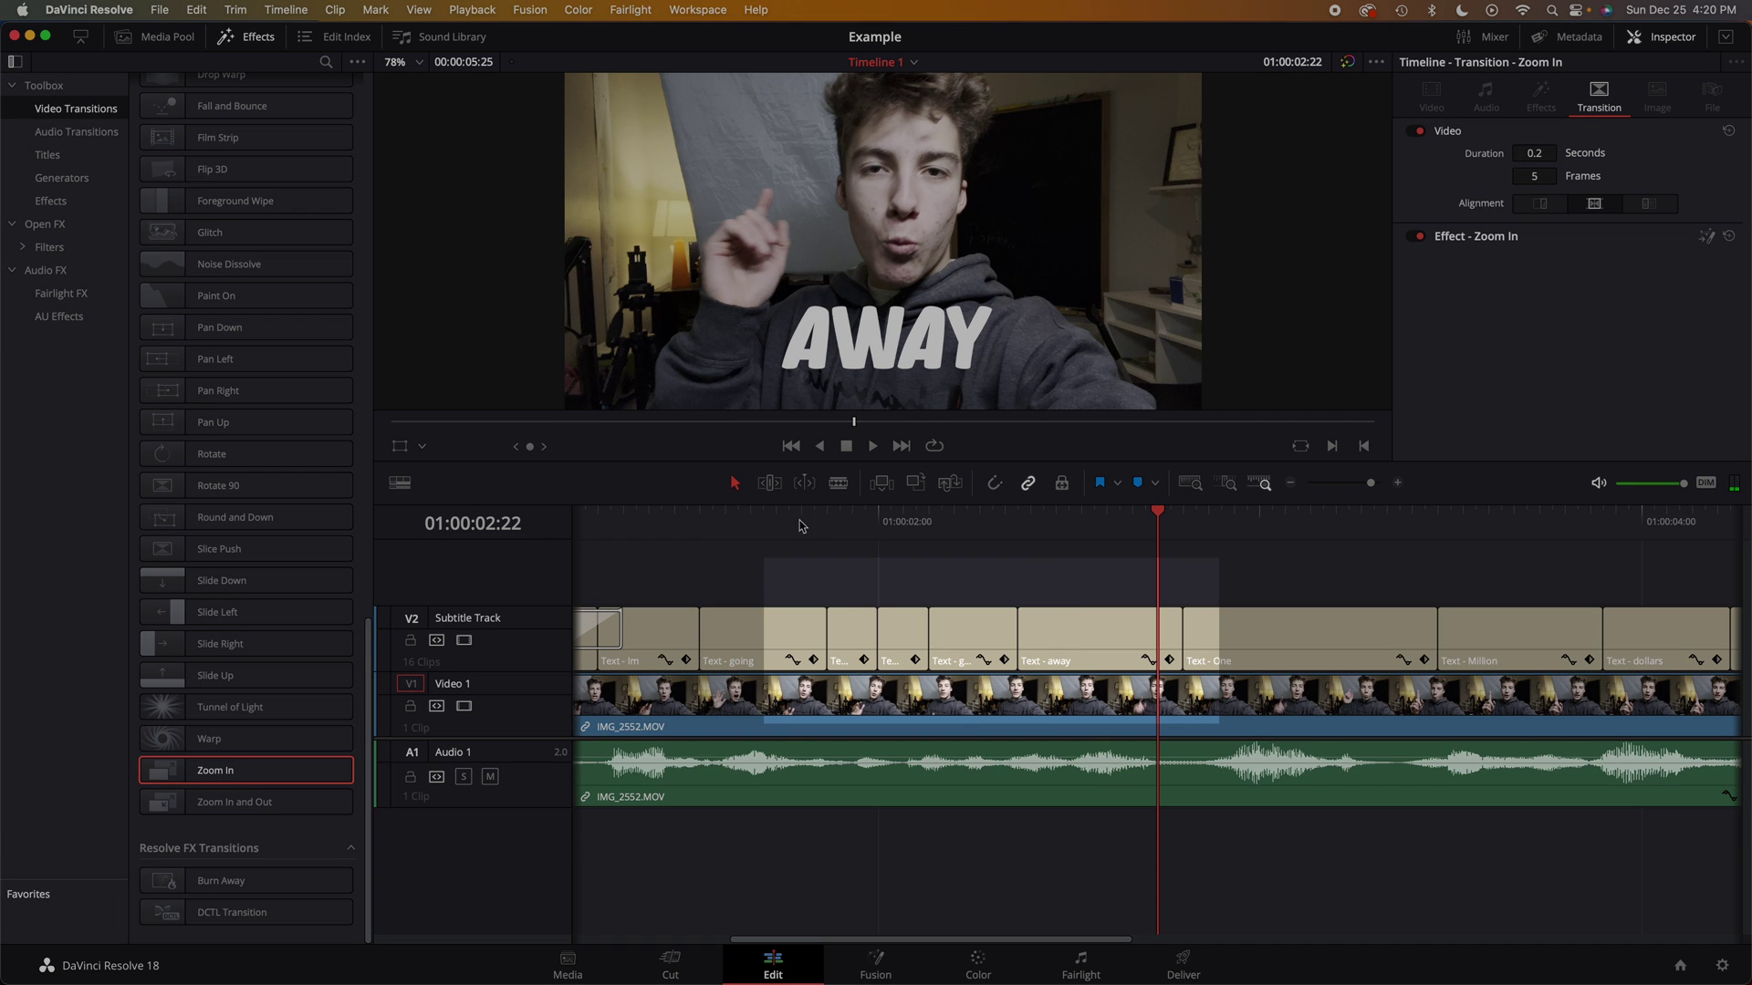
left_click(714, 517)
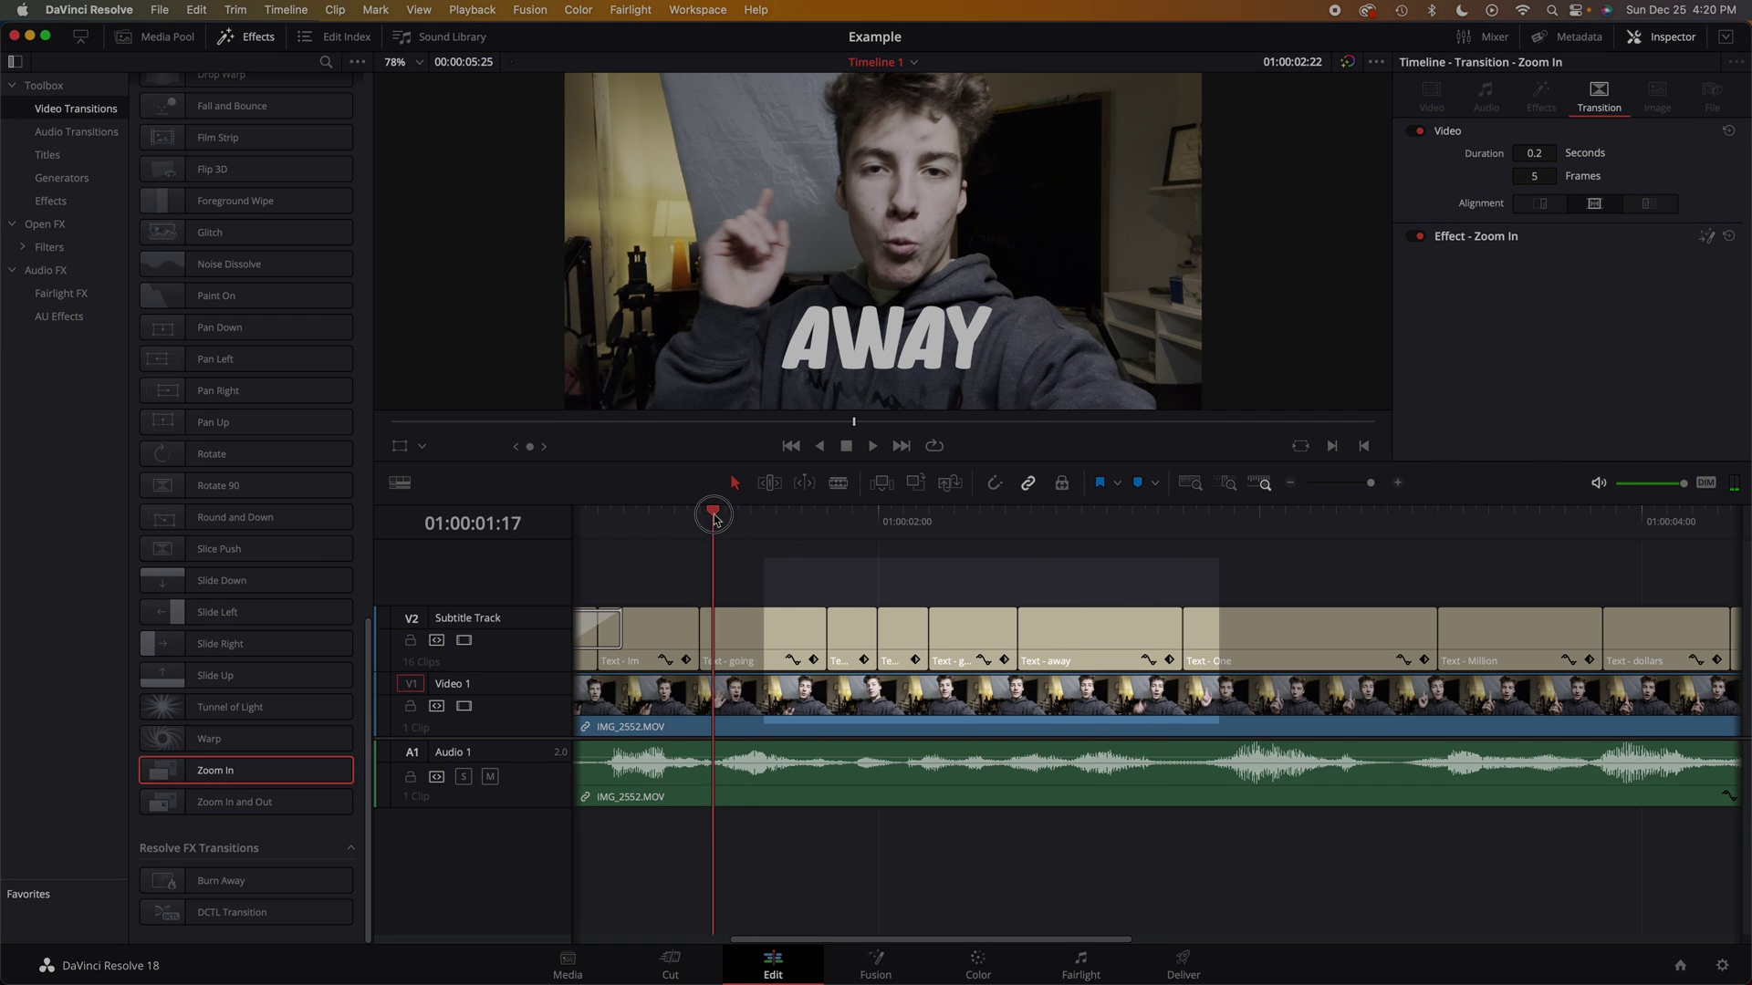
key("space")
key("space")
scroll(1004, 607, "down", 2)
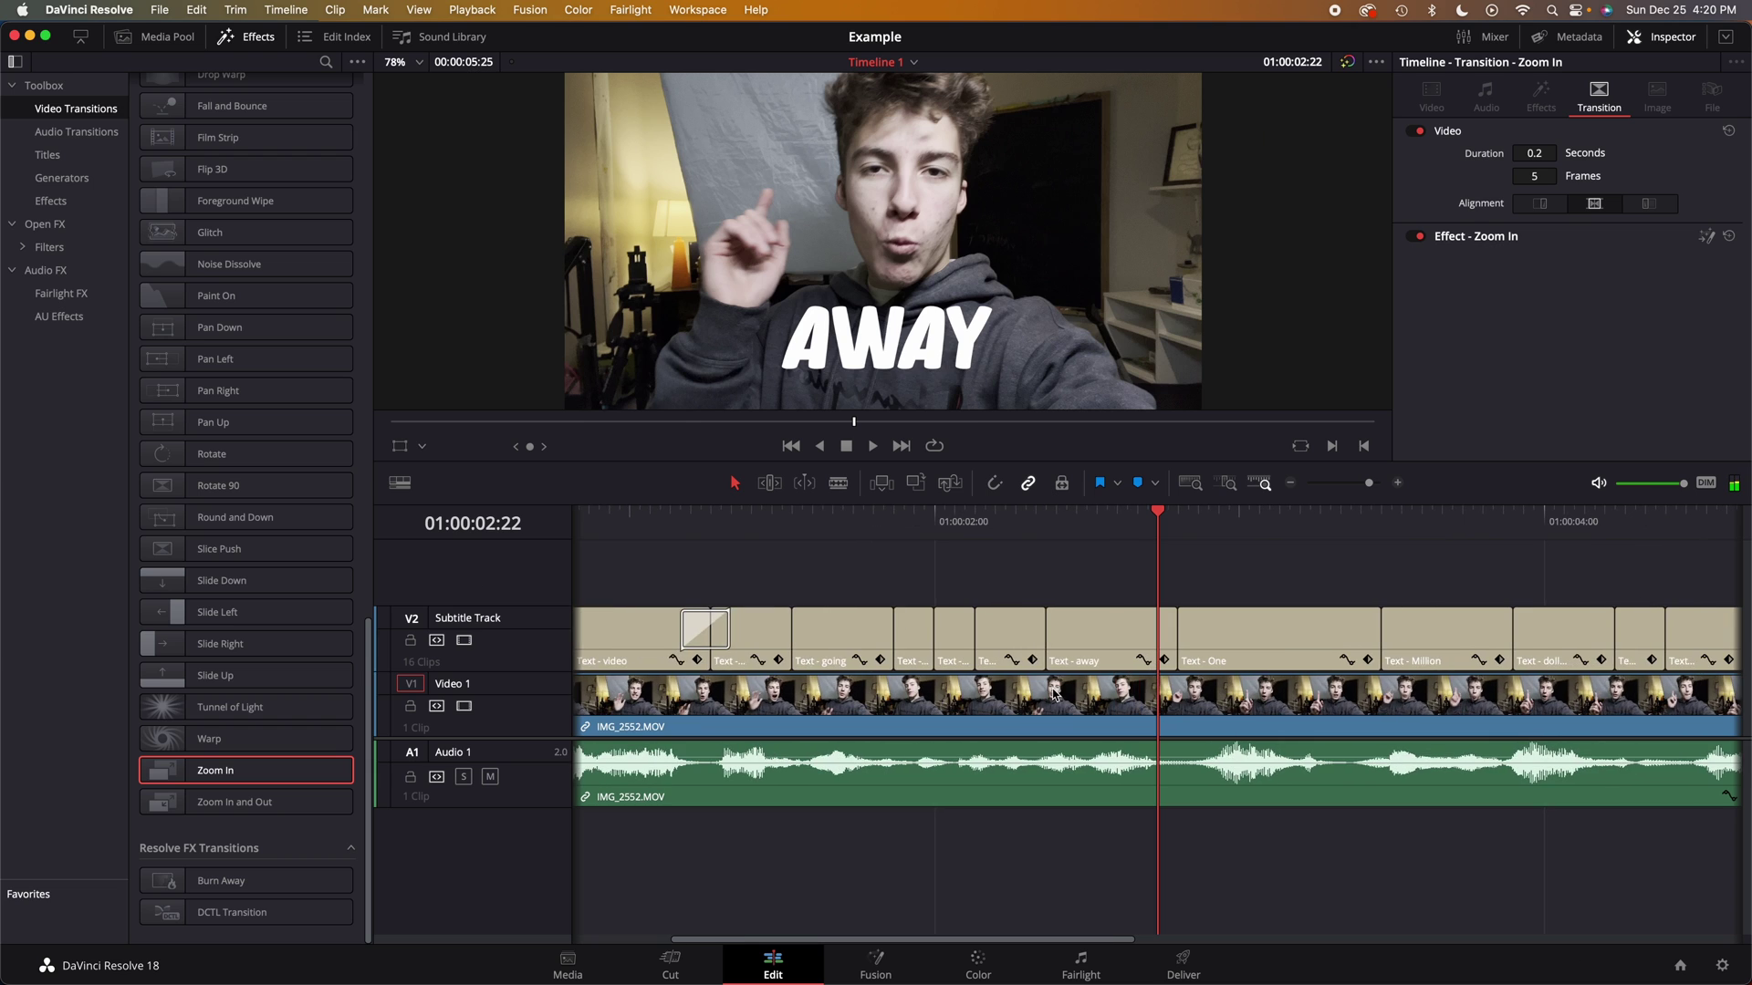